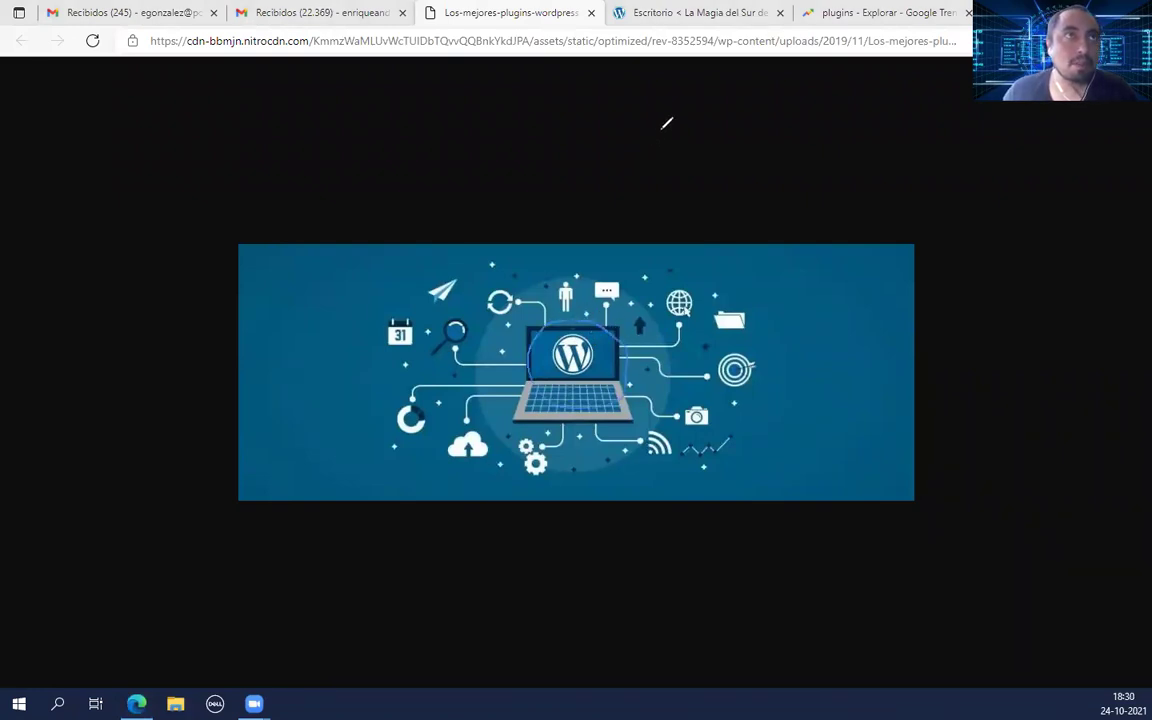
Step: Circle the laptop's WordPress logo in red, link it to the surrounding icons, then return to Escritorio
drag(615, 326, 635, 354)
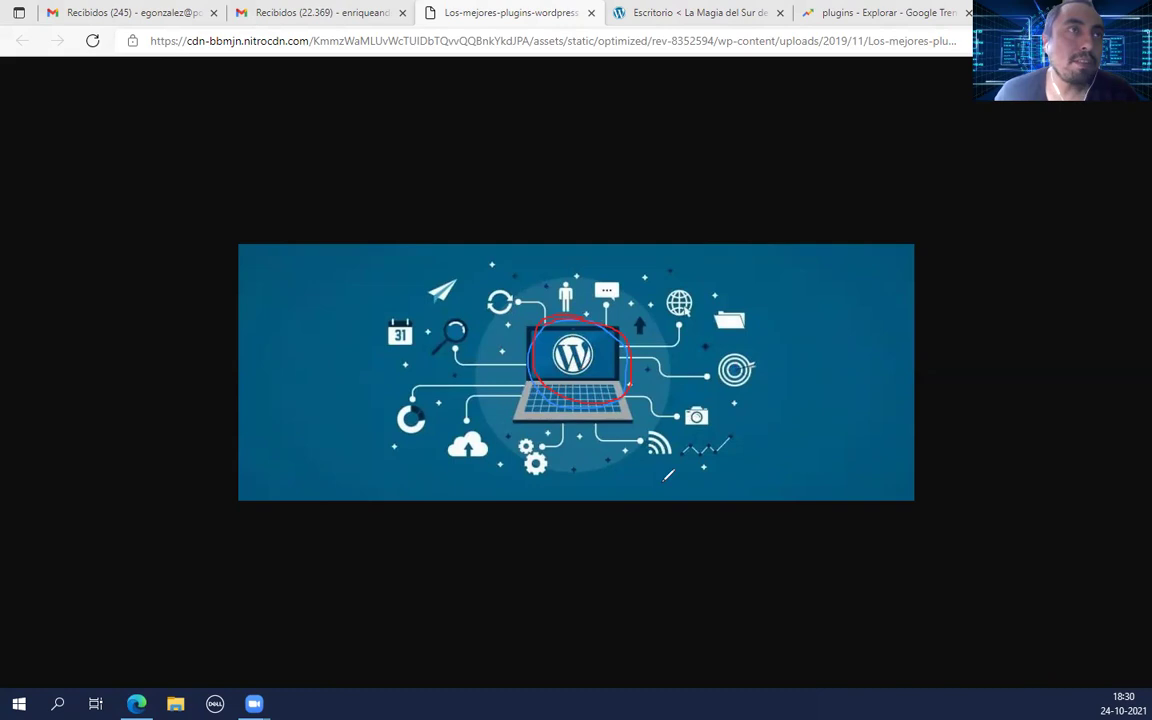
drag(628, 386, 684, 413)
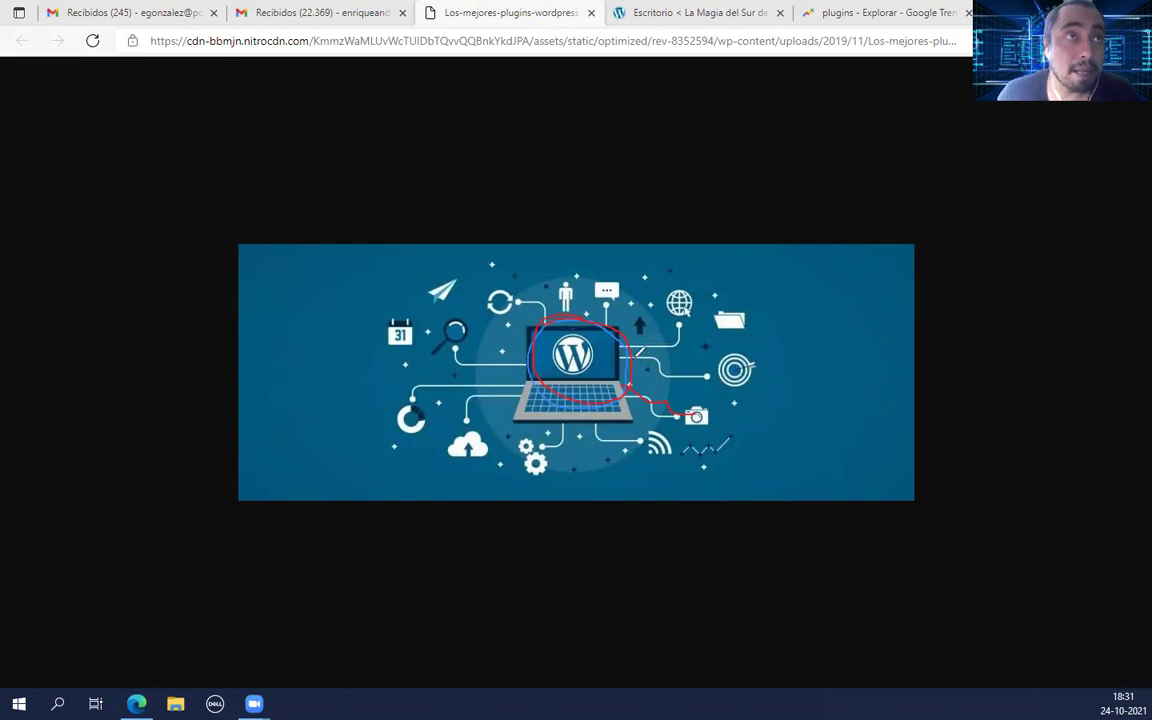
drag(632, 354, 708, 377)
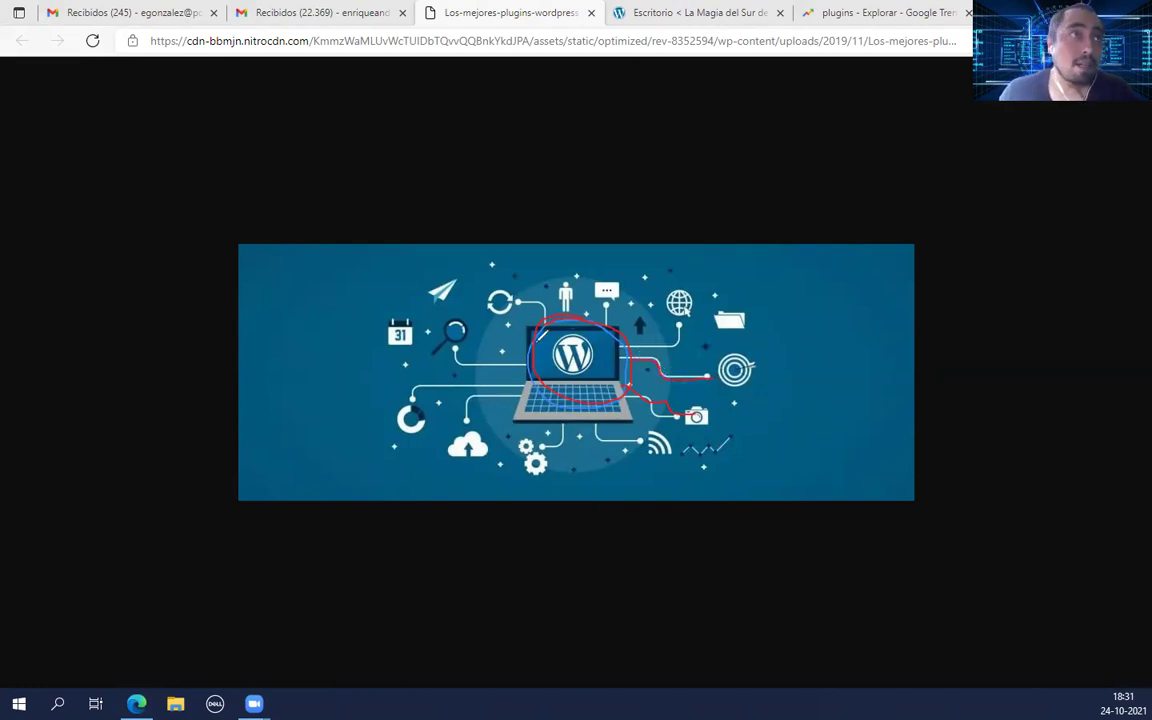
drag(468, 352, 530, 357)
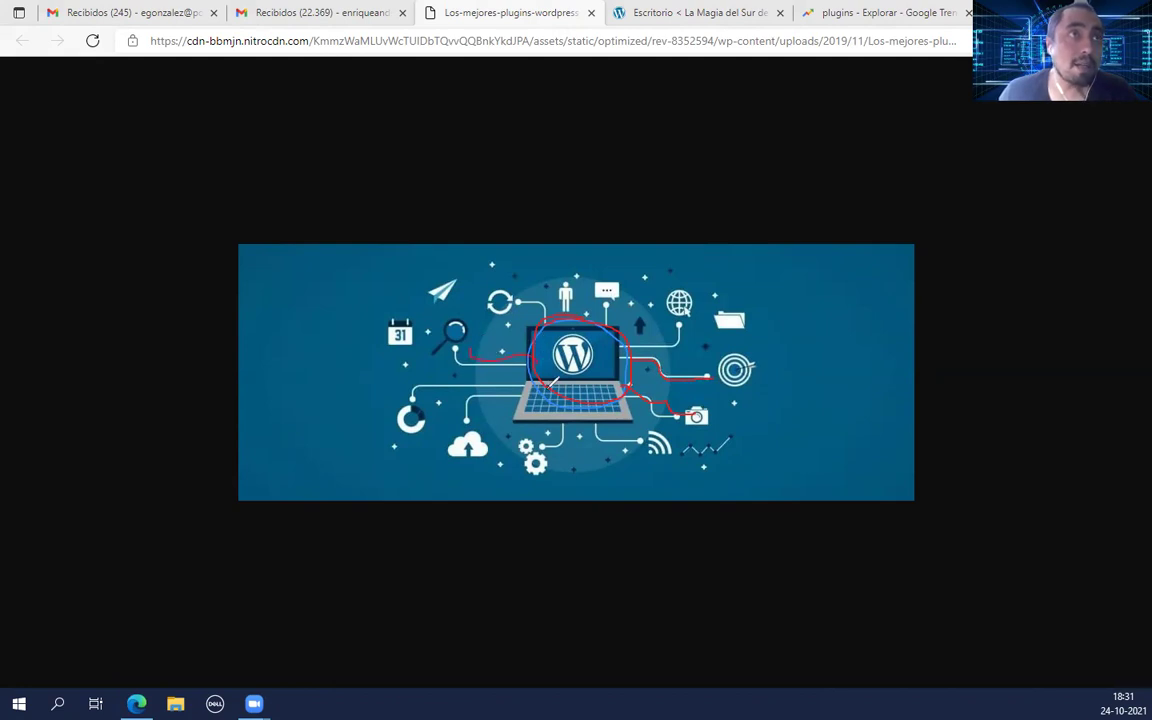
drag(412, 396, 612, 368)
mouse_move(521, 338)
mouse_down()
mouse_move(540, 392)
mouse_move(645, 447)
mouse_up()
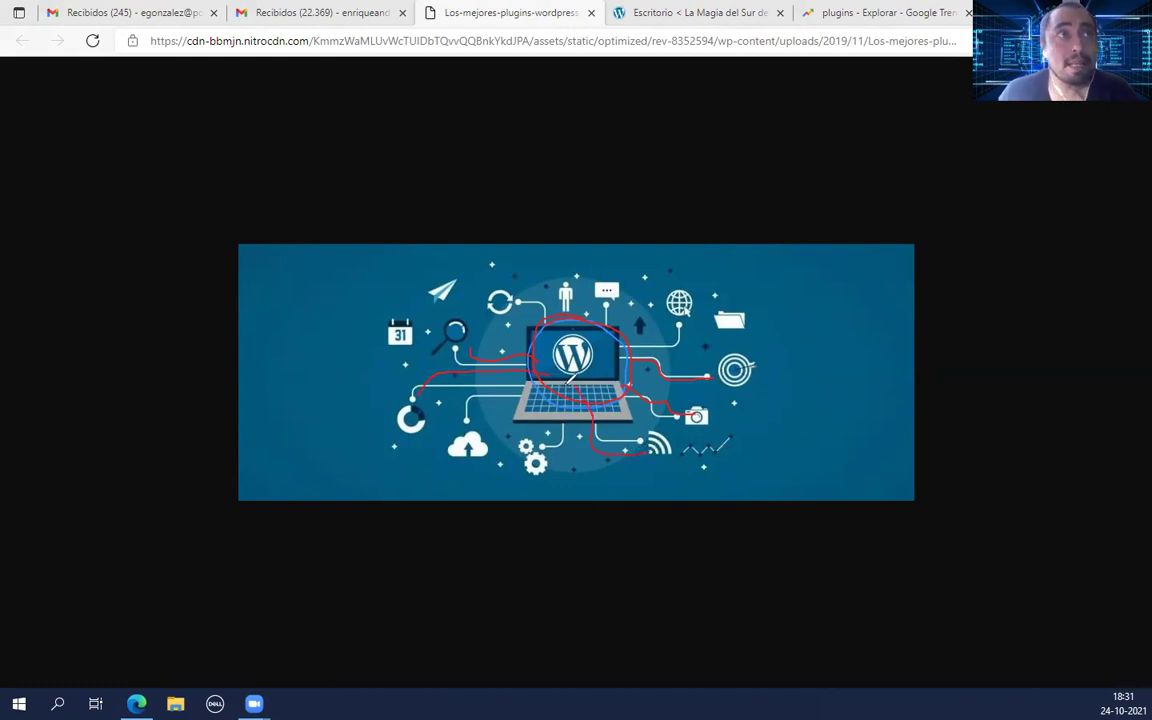
drag(556, 420, 528, 446)
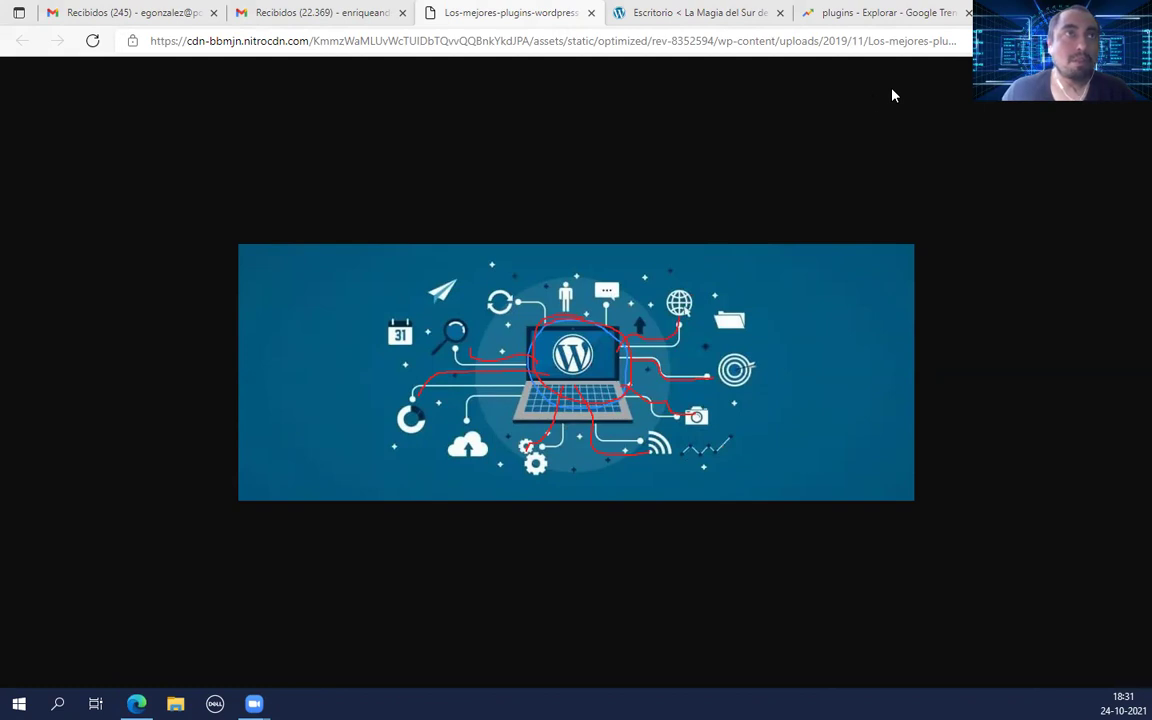
click(690, 12)
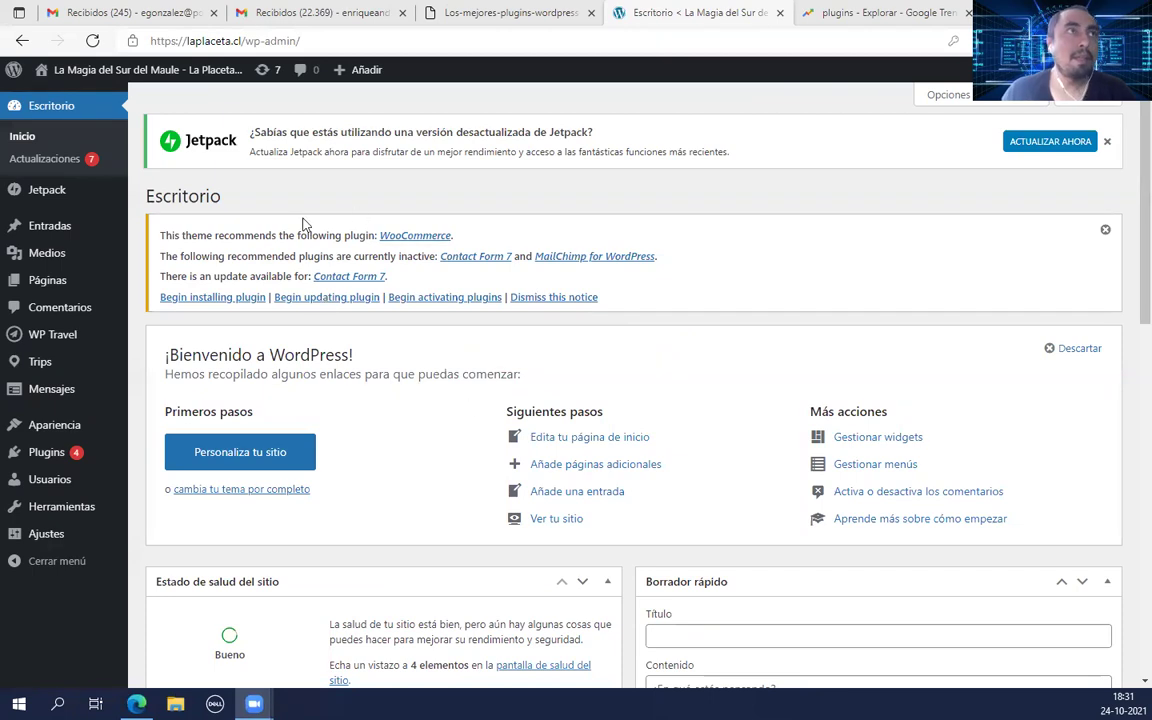
scroll(255, 235, down, 1)
scroll(252, 245, up, 1)
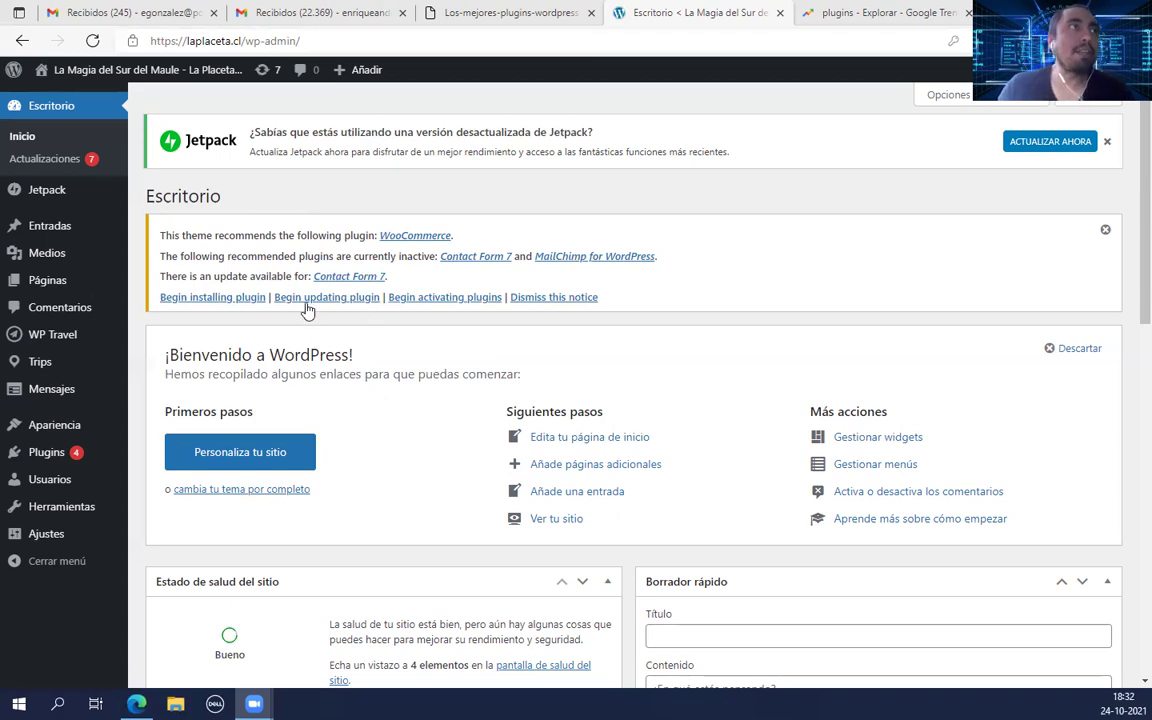
mouse_move(60, 201)
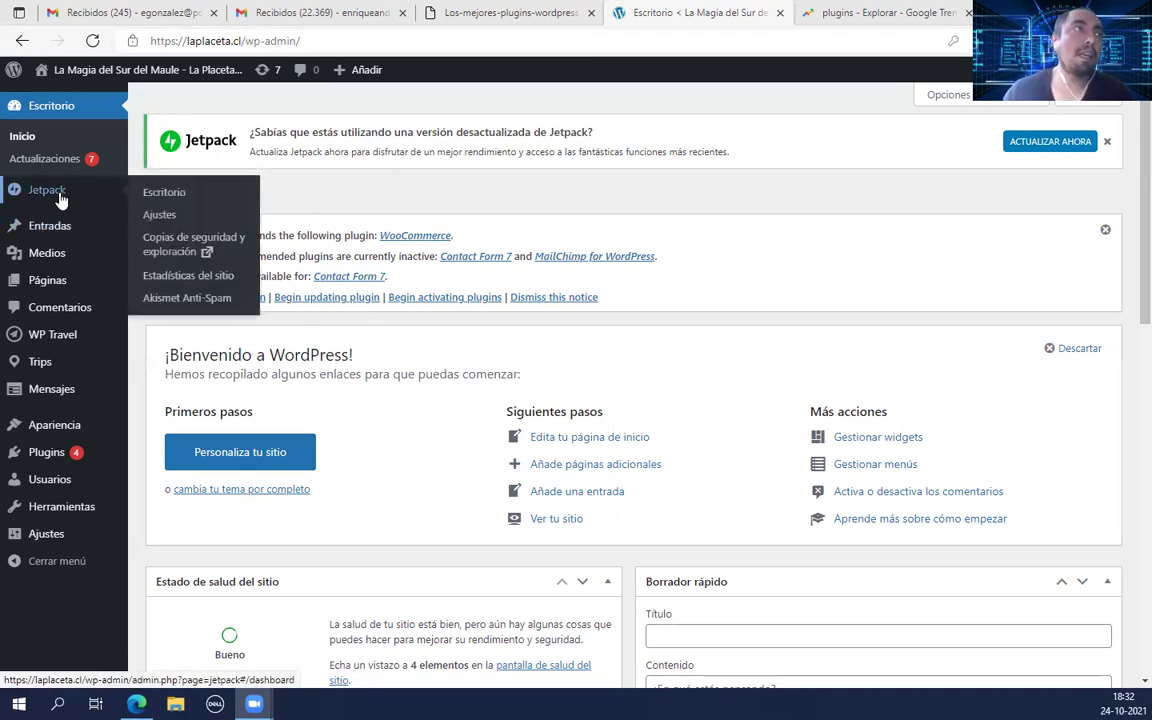
mouse_move(42, 459)
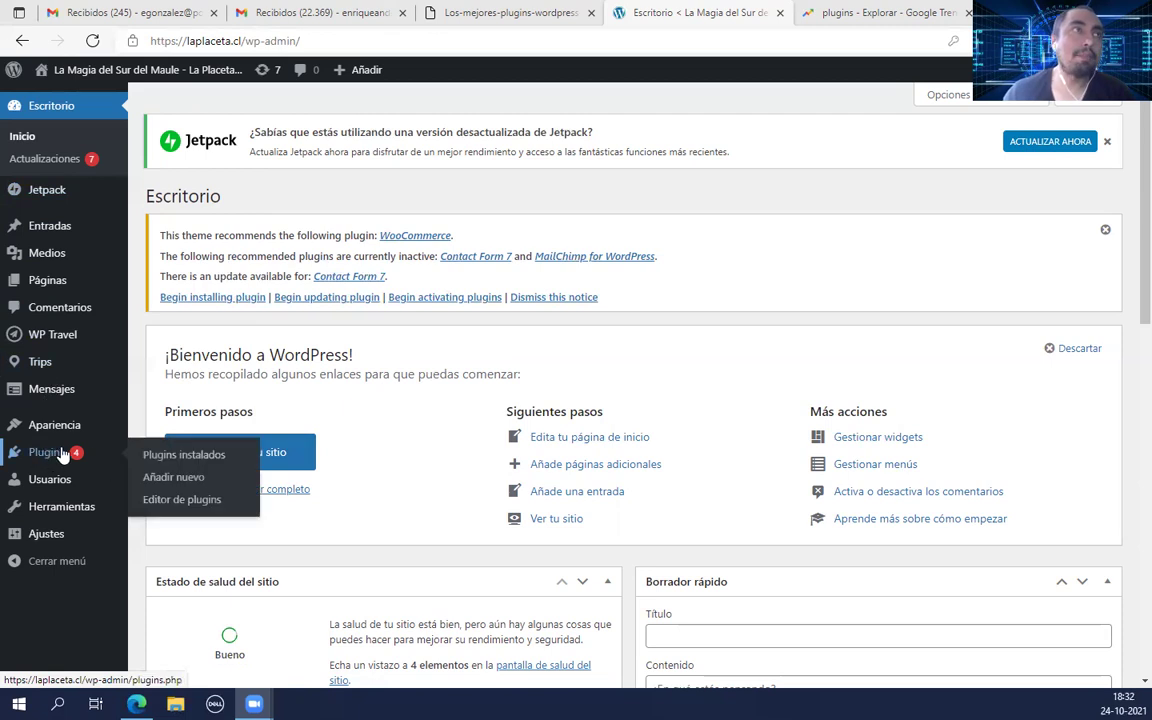
Step: Open the Plugins page and scroll through the nine installed plugins and their update notices
click(42, 459)
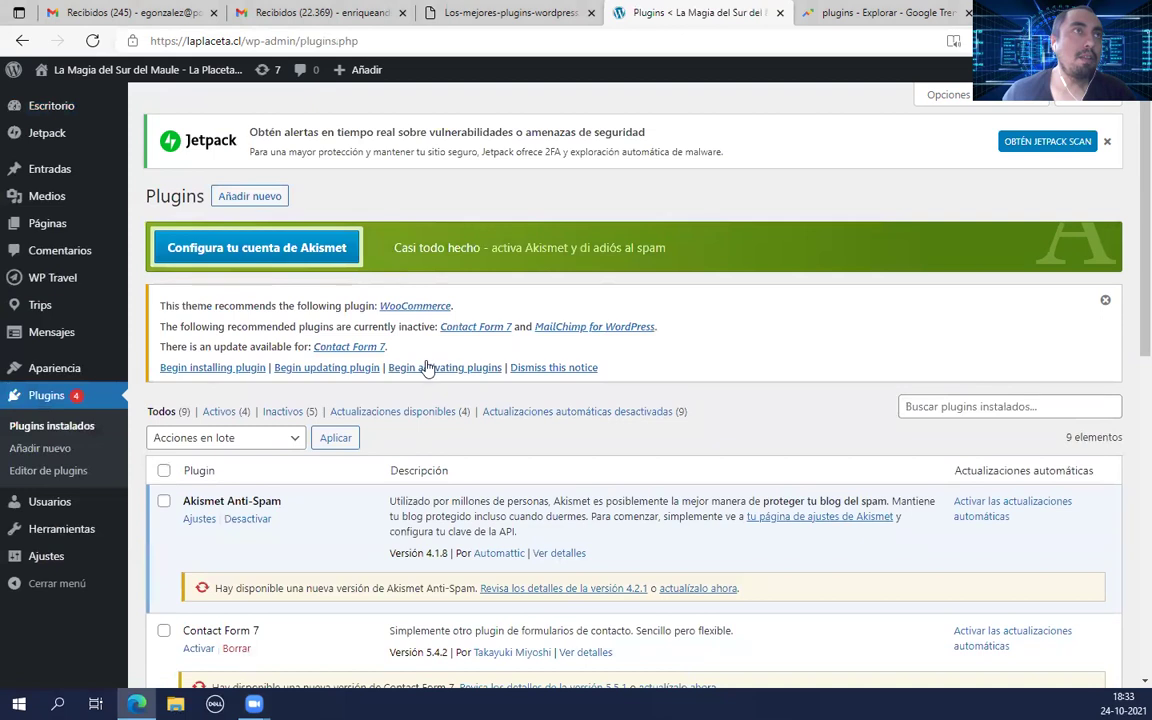
scroll(458, 355, down, 3)
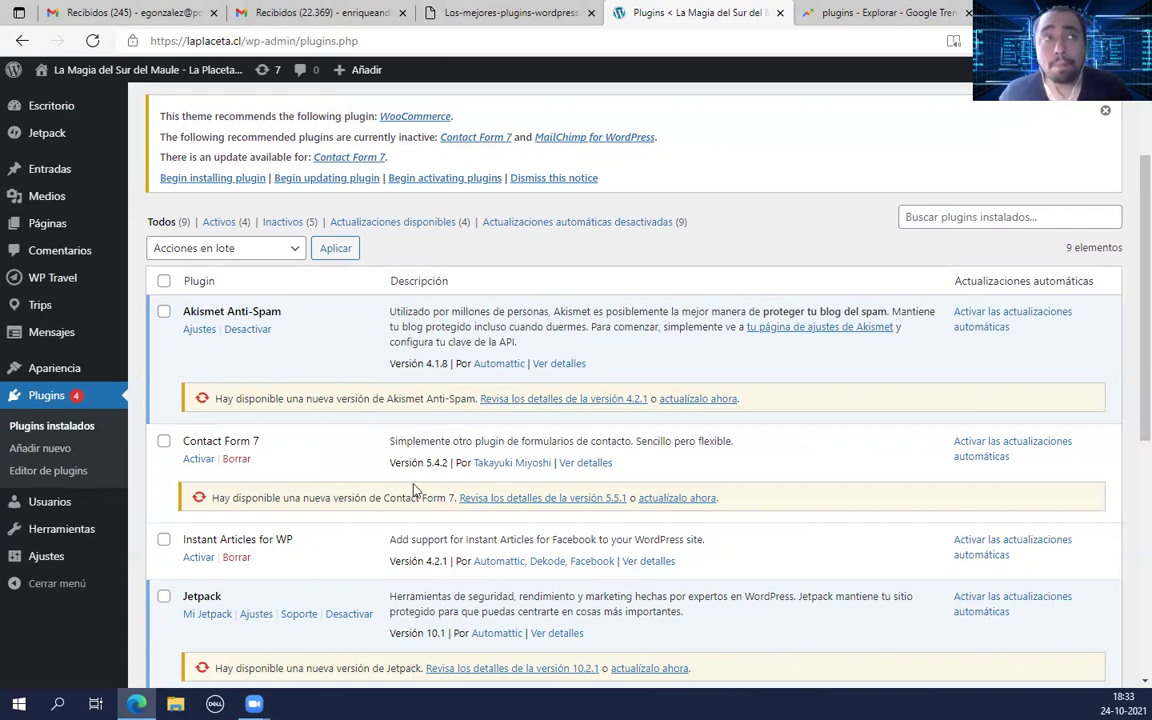
scroll(360, 343, down, 1)
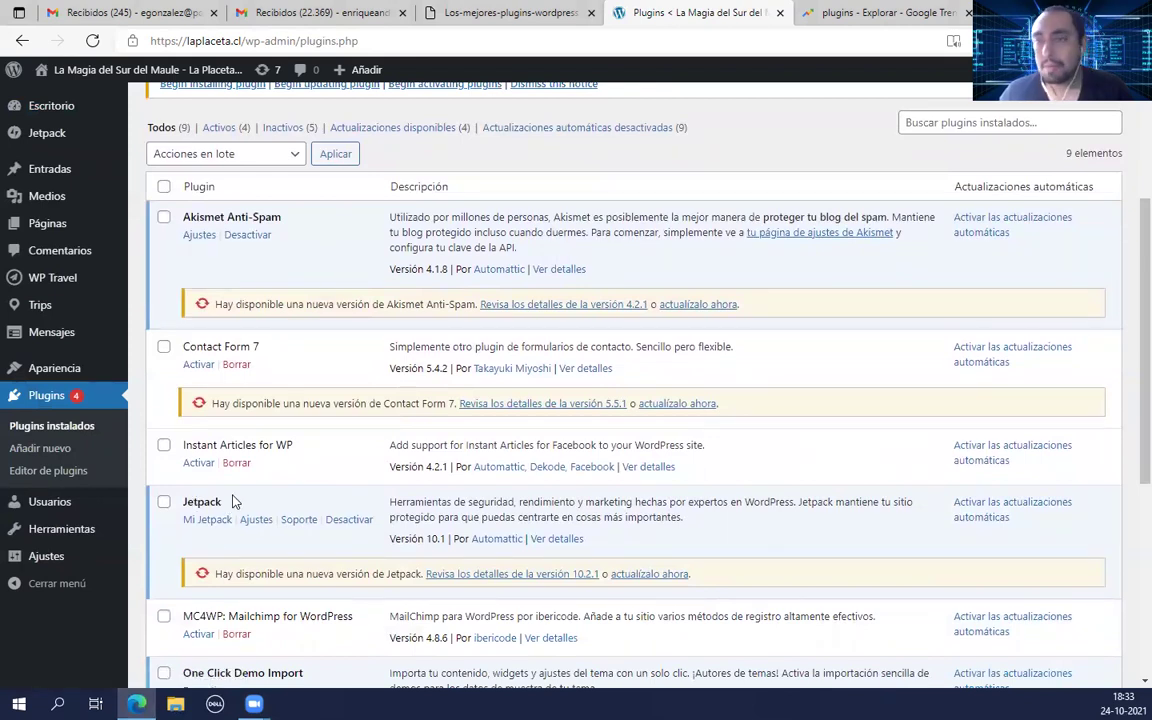
scroll(363, 415, down, 1)
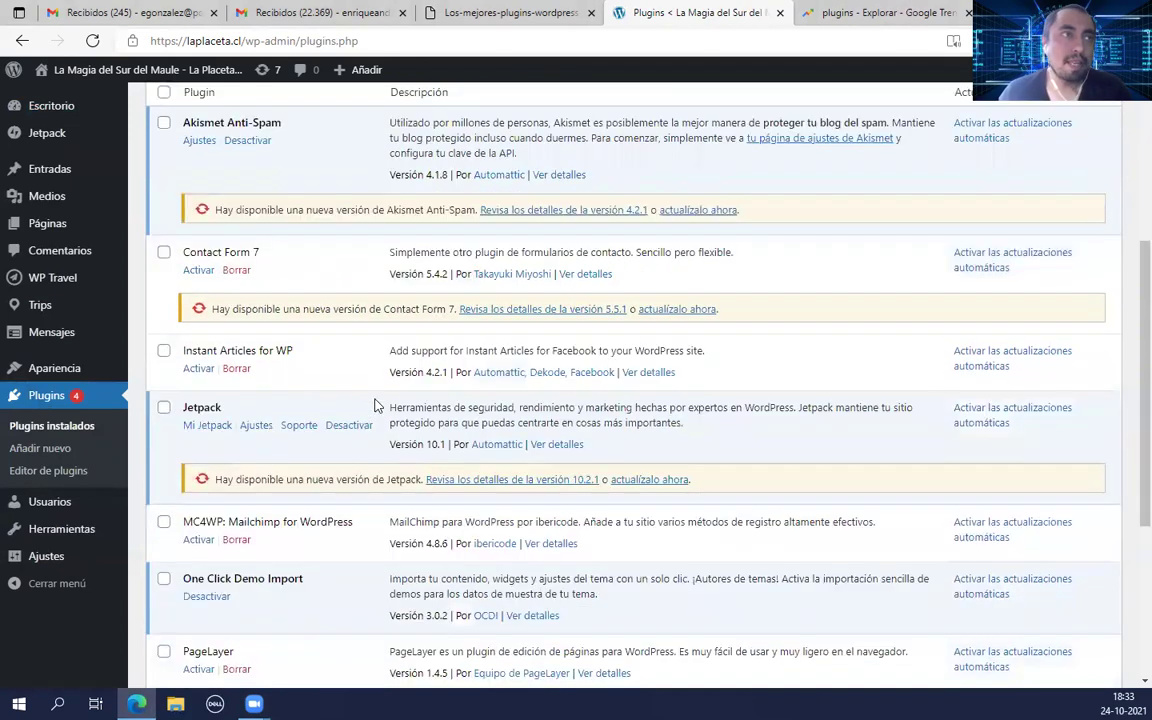
scroll(355, 405, down, 2)
scroll(340, 387, down, 2)
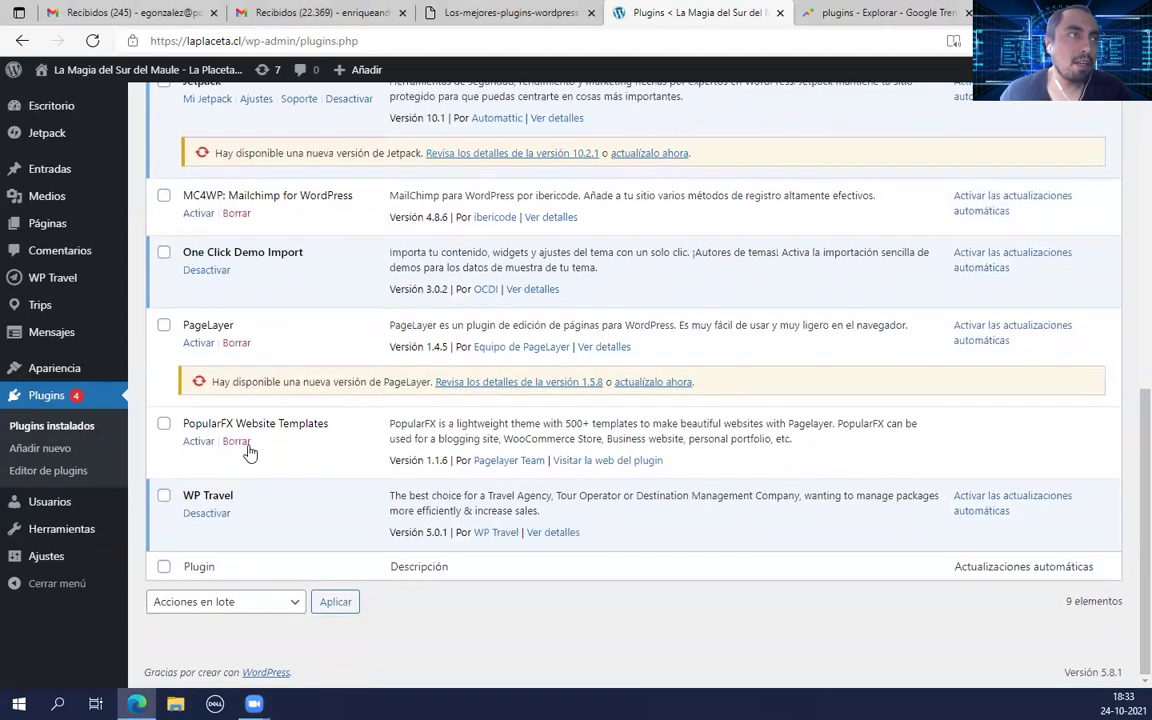
scroll(405, 555, up, 4)
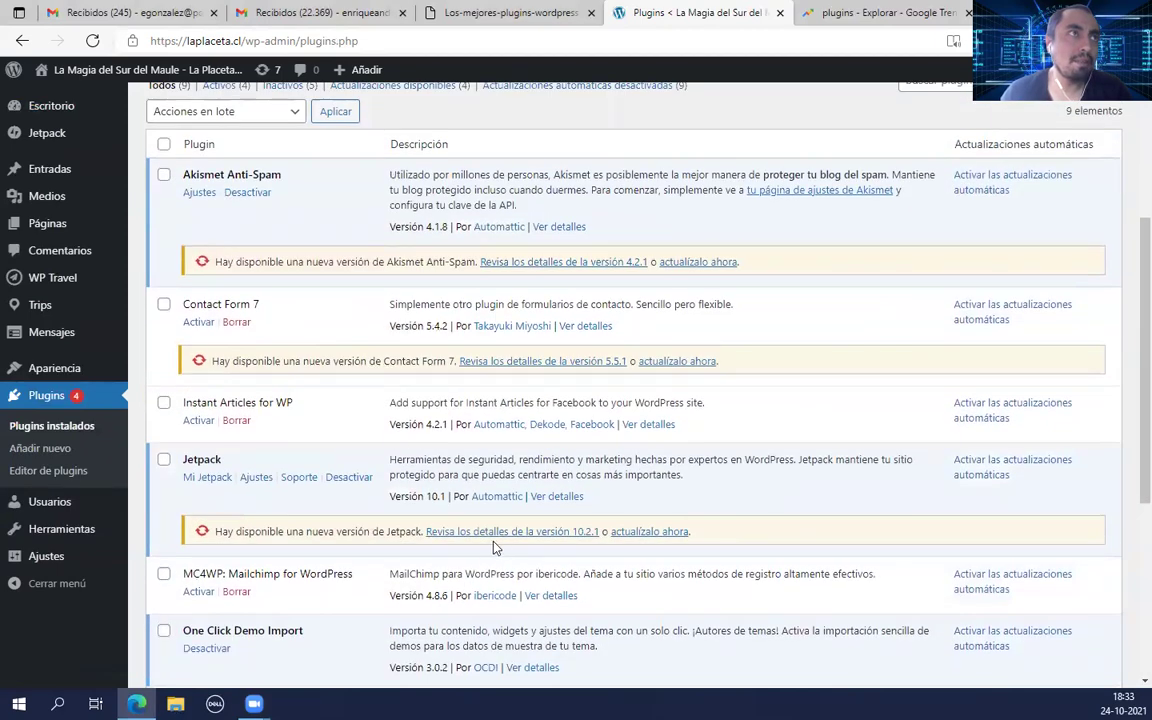
scroll(444, 487, up, 3)
scroll(315, 543, down, 1)
scroll(315, 543, down, 1)
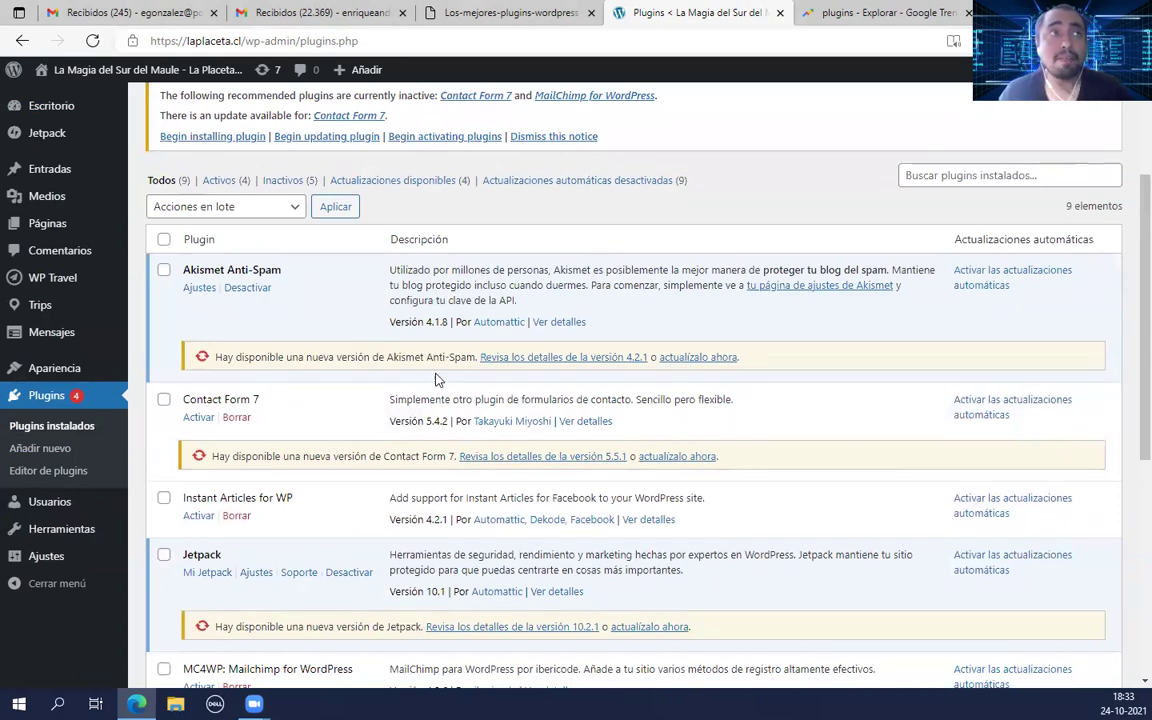
scroll(395, 345, up, 3)
scroll(400, 505, up, 1)
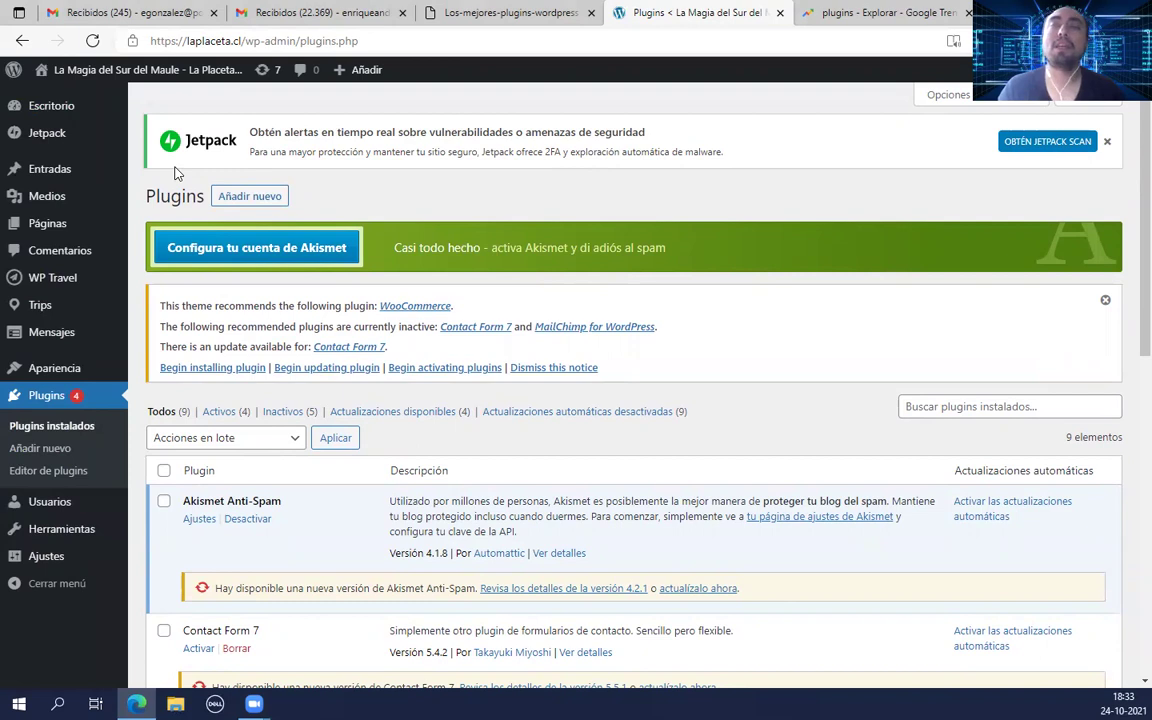
Step: Search the Añadir plugins directory for 'woocommerce' using the saved search entry
click(262, 198)
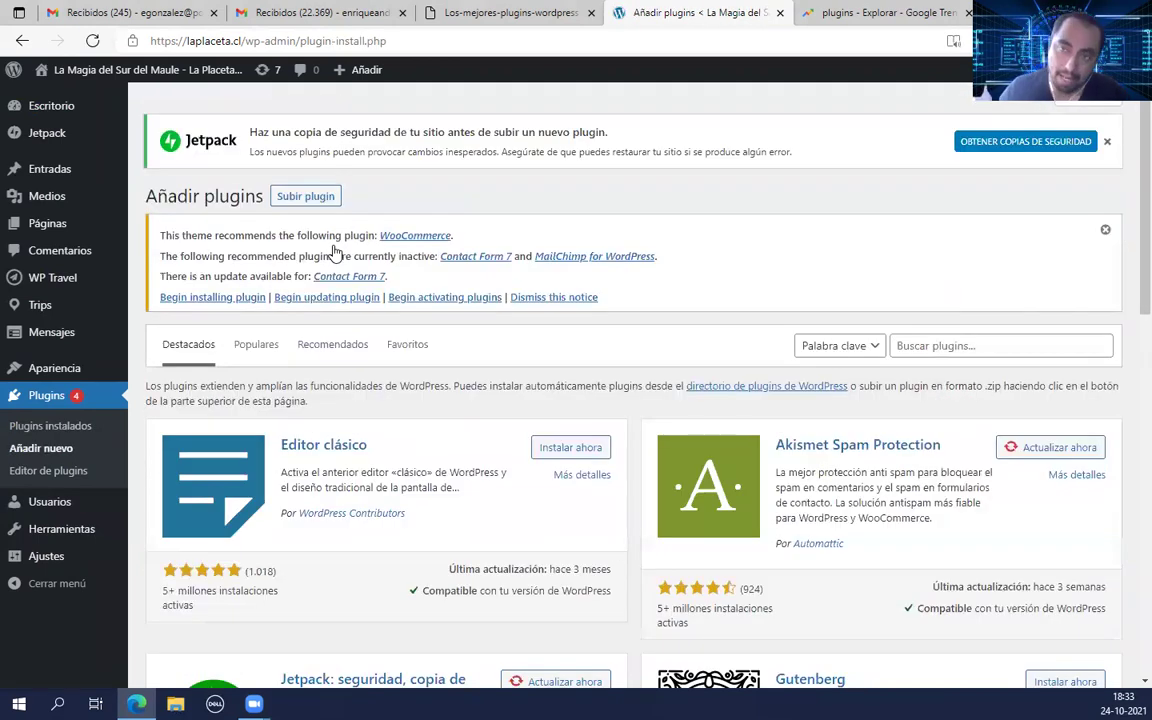
click(980, 346)
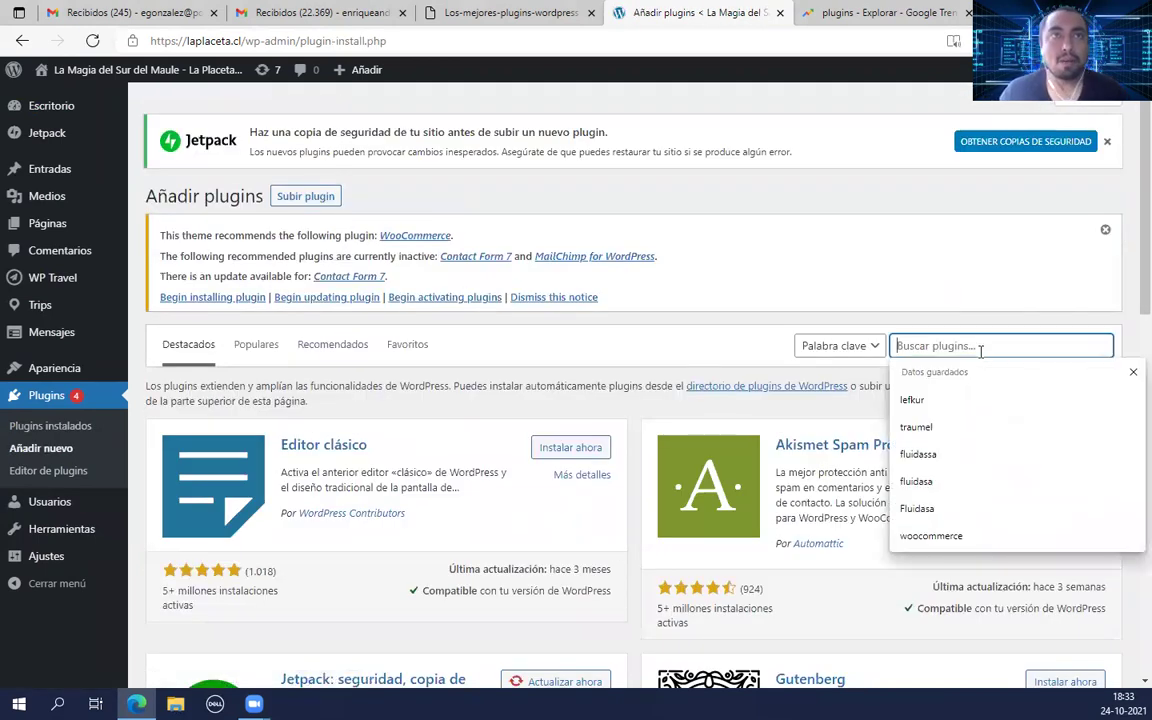
text(wo)
key(Down)
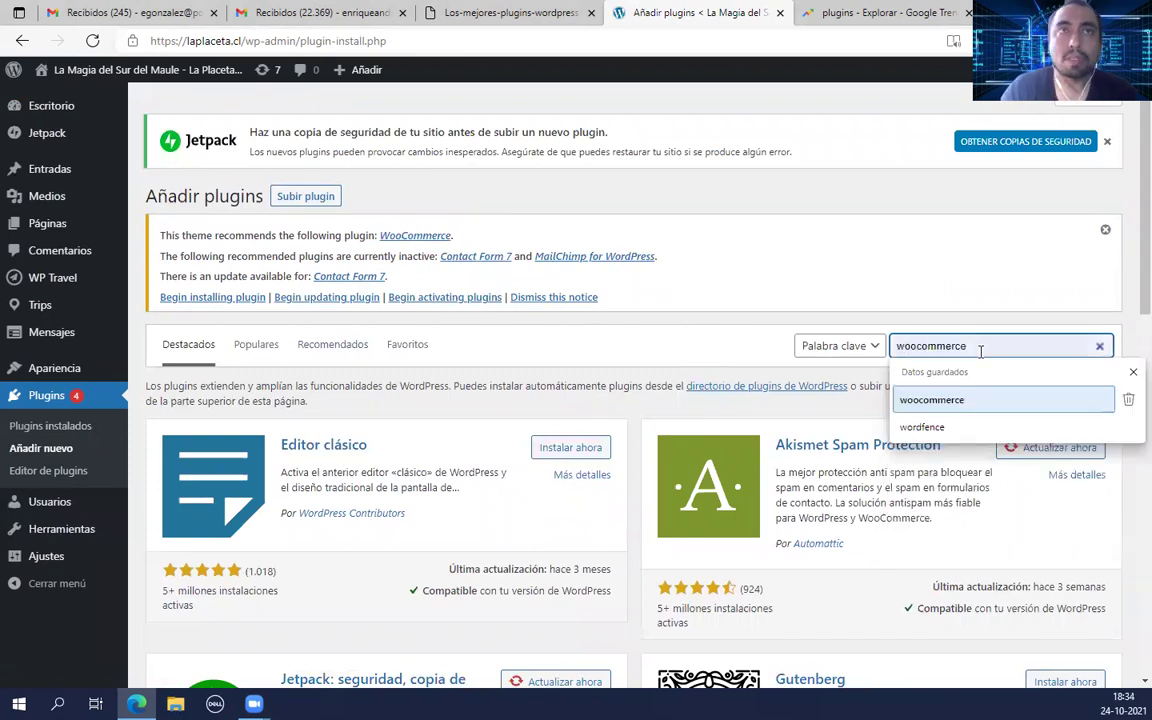
click(980, 346)
click(938, 400)
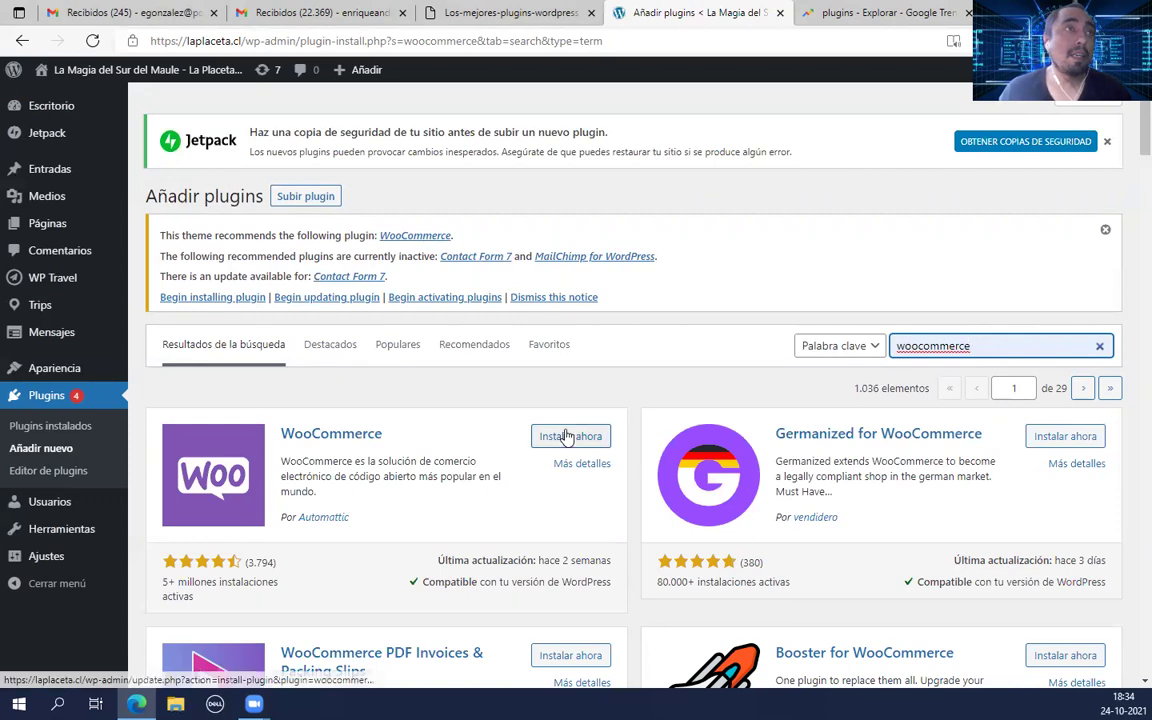
scroll(480, 380, down, 1)
Step: Install WooCommerce from the results and scroll through the remaining WooCommerce search results
click(565, 342)
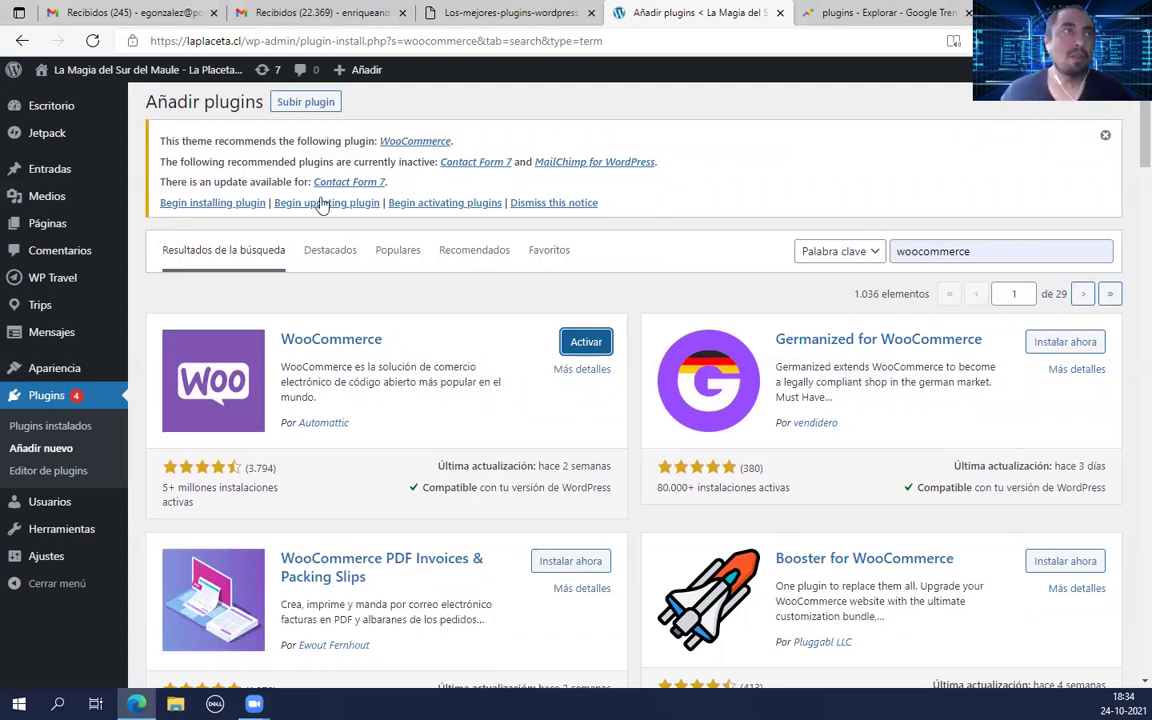
scroll(437, 355, down, 2)
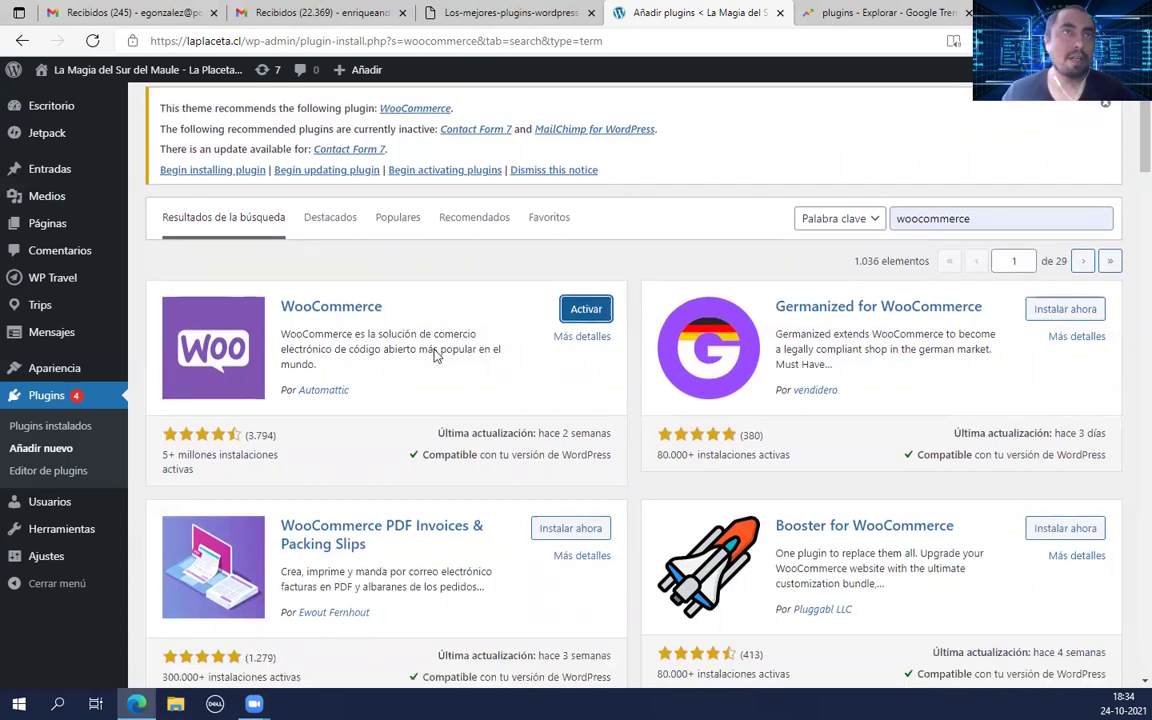
scroll(437, 355, down, 3)
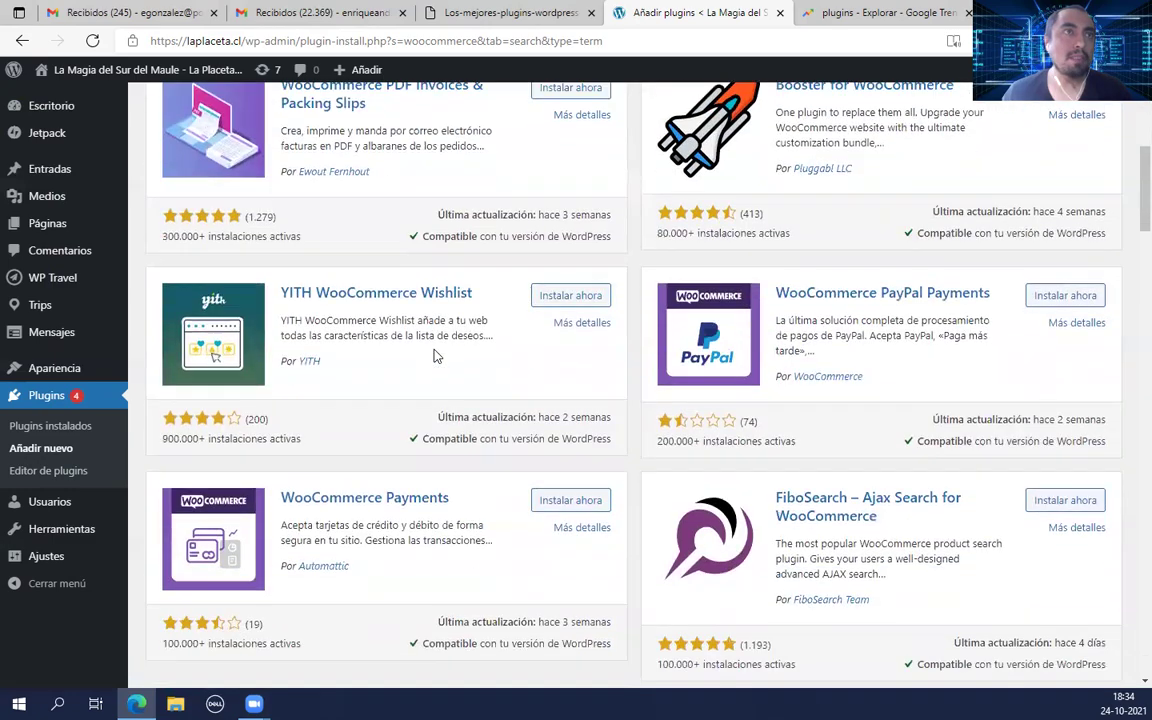
scroll(435, 352, down, 4)
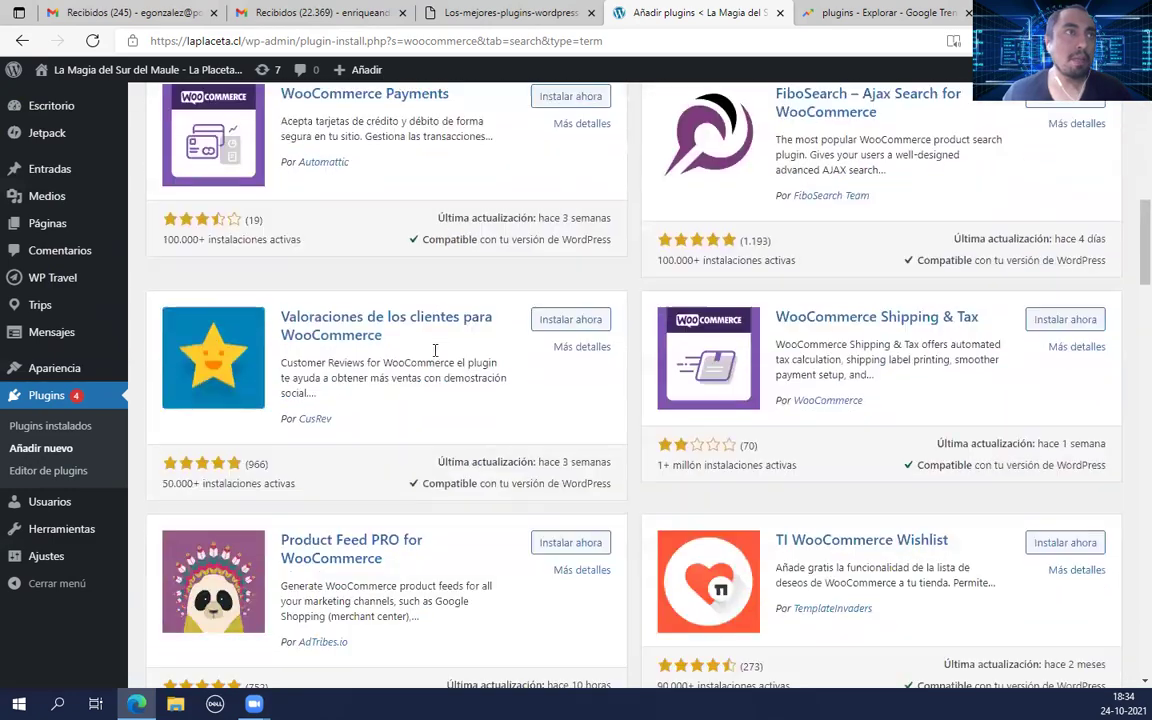
scroll(435, 355, down, 7)
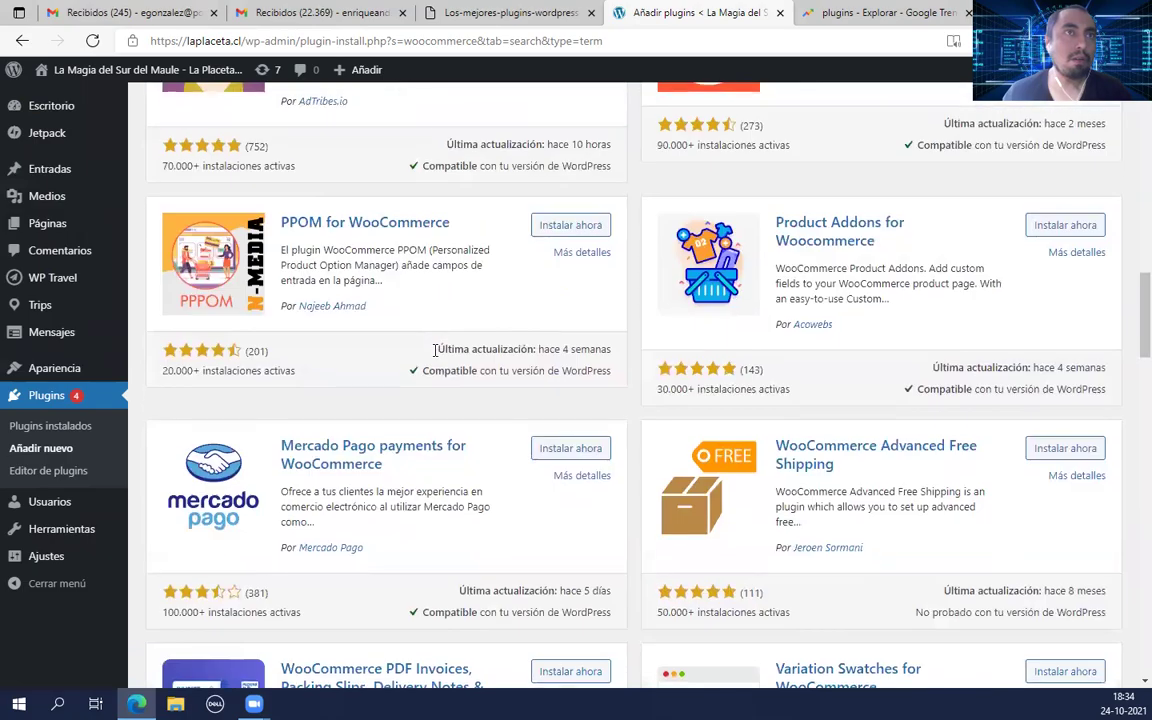
scroll(435, 352, down, 4)
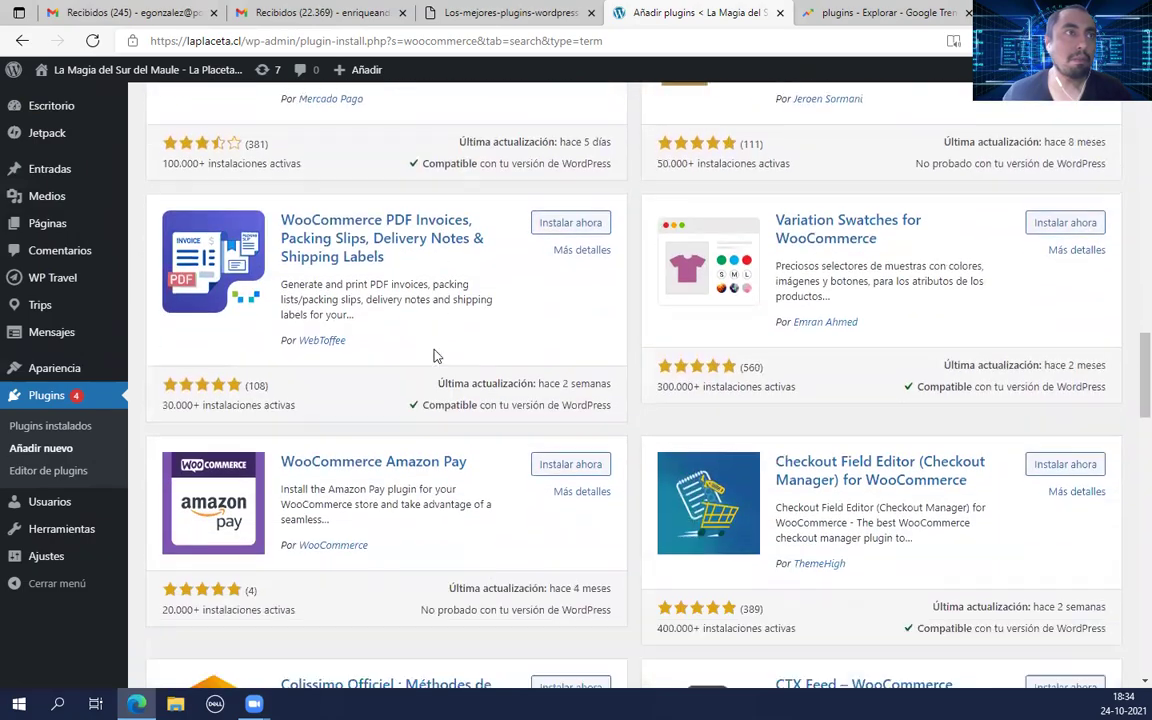
scroll(920, 442, up, 17)
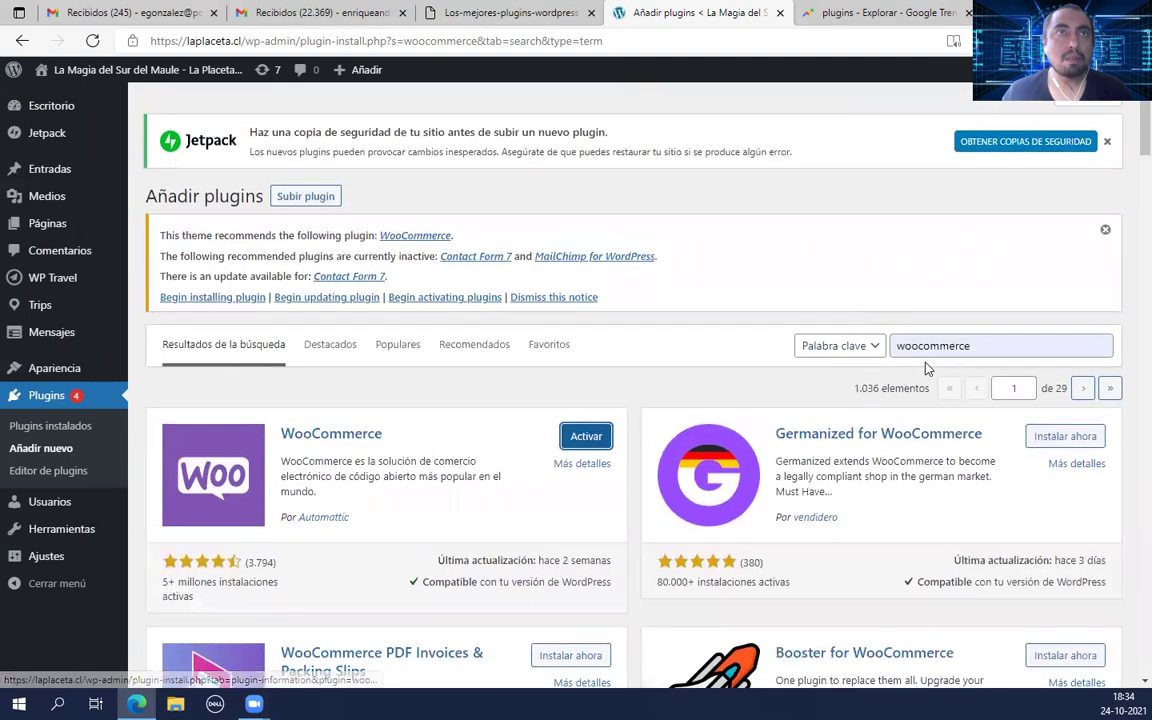
click(967, 350)
Step: Search 'woocommerce chilean' and install Regiones, Ciudades y Comunas de Chile para WooCommerce
text(chilean)
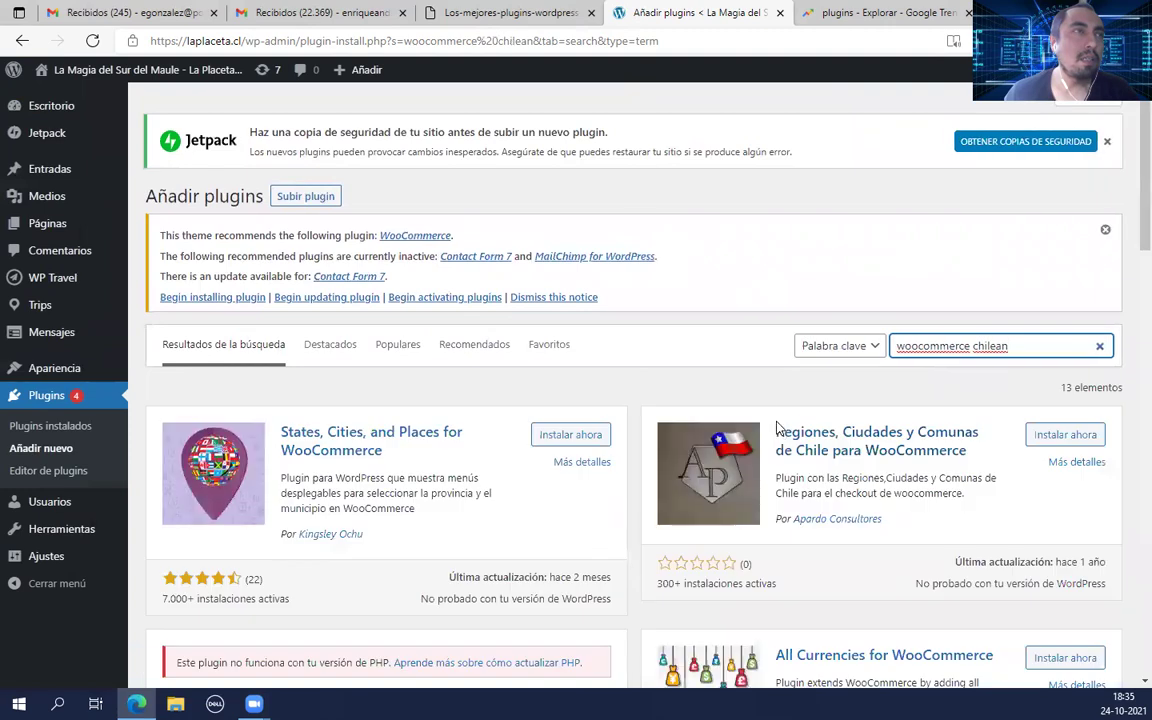
scroll(712, 468, down, 2)
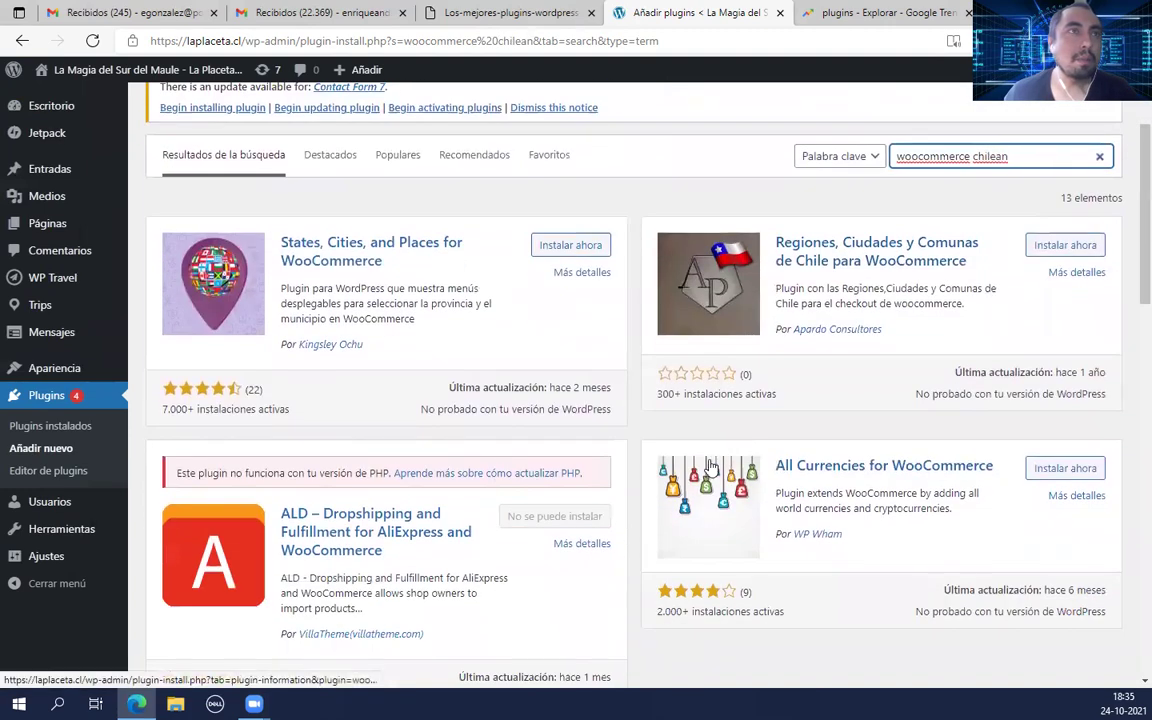
click(1088, 247)
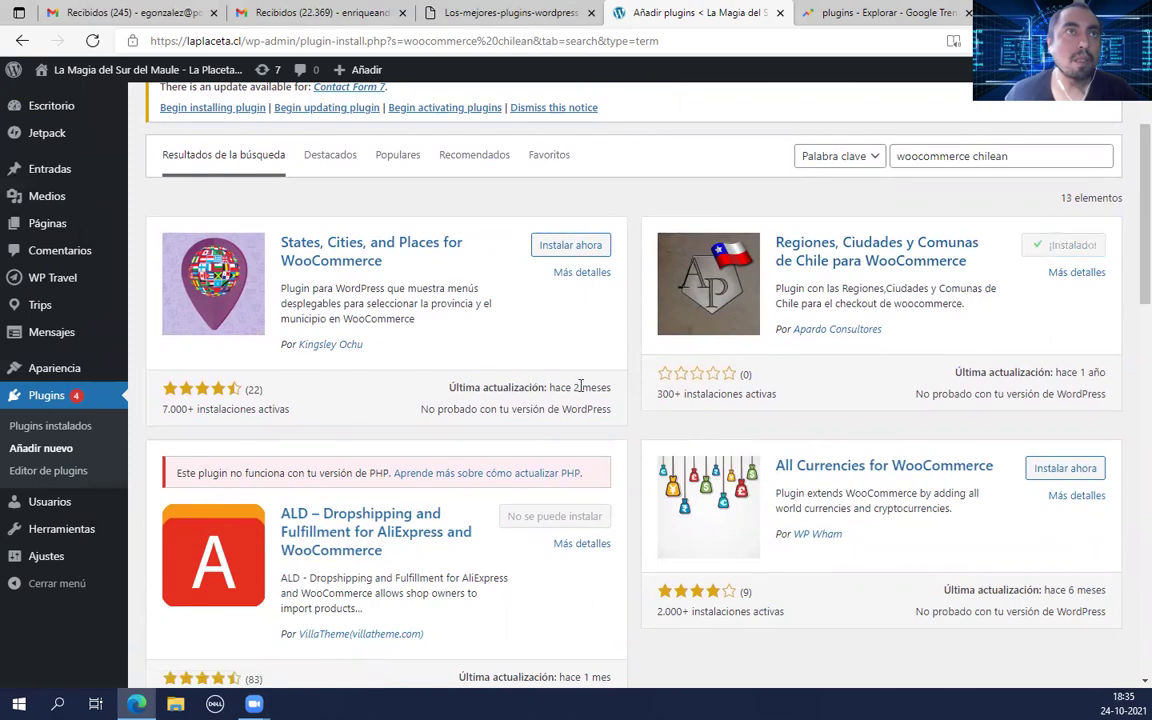
Step: Install the WooCommerce Chilean Peso plugin and select the old search terms for replacement
scroll(579, 368, down, 5)
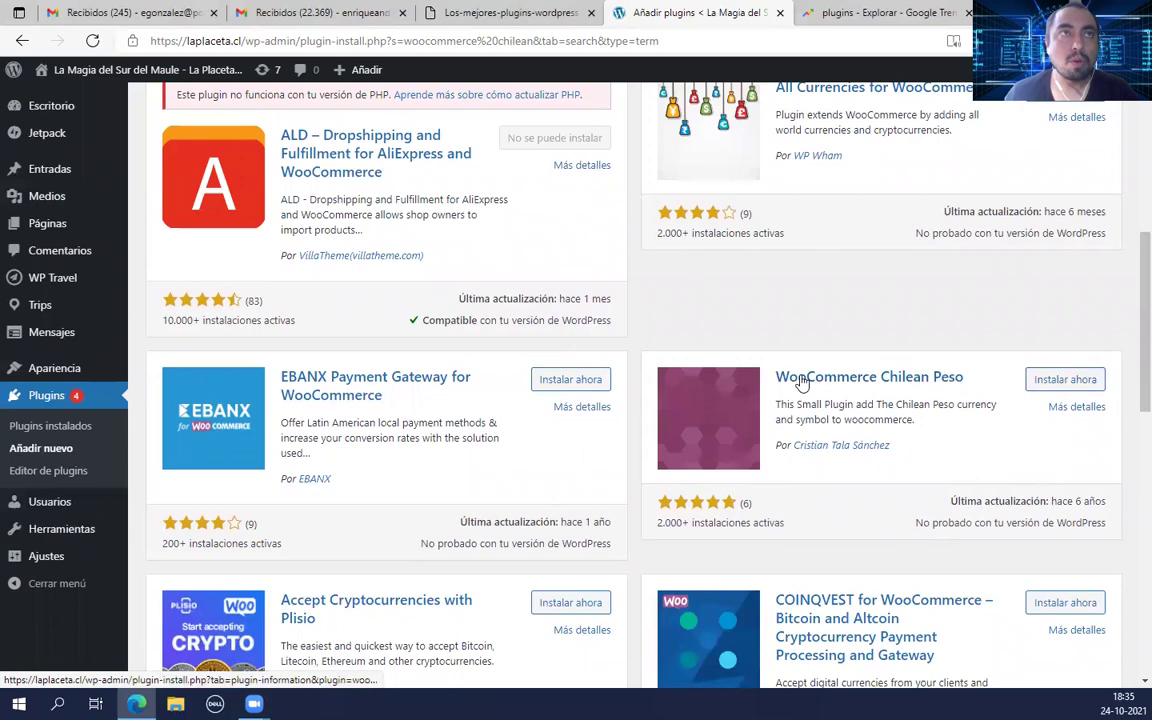
scroll(908, 362, up, 3)
scroll(908, 362, up, 3)
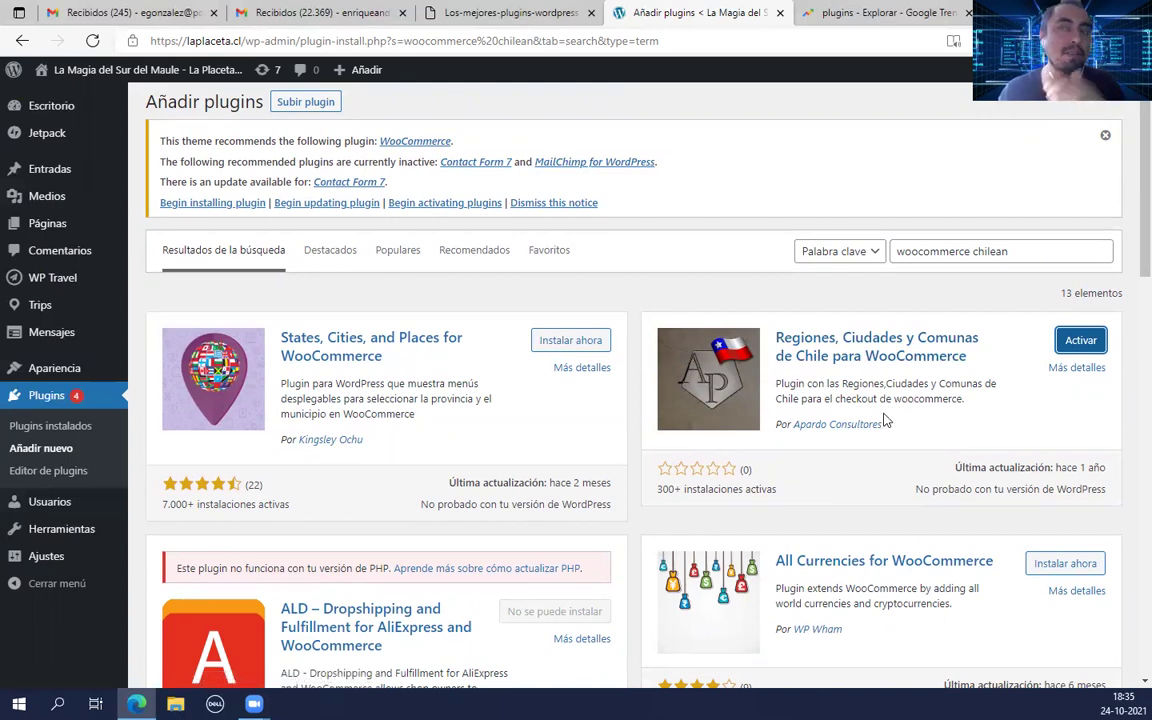
scroll(956, 445, down, 5)
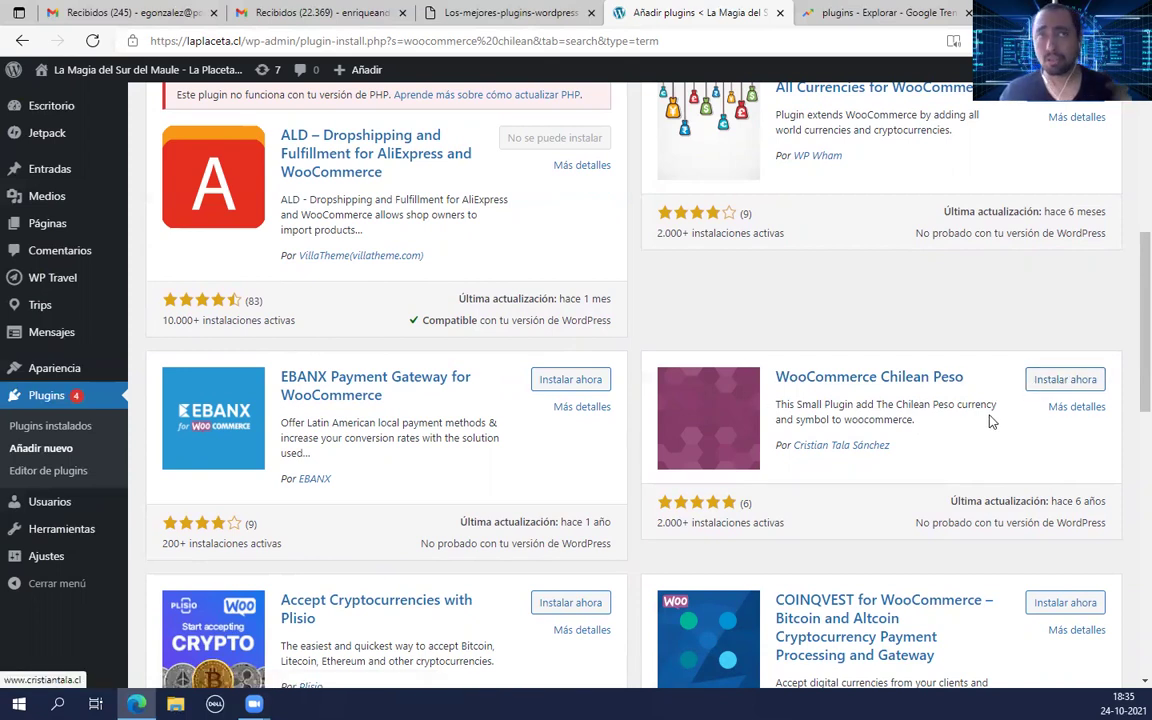
click(1045, 382)
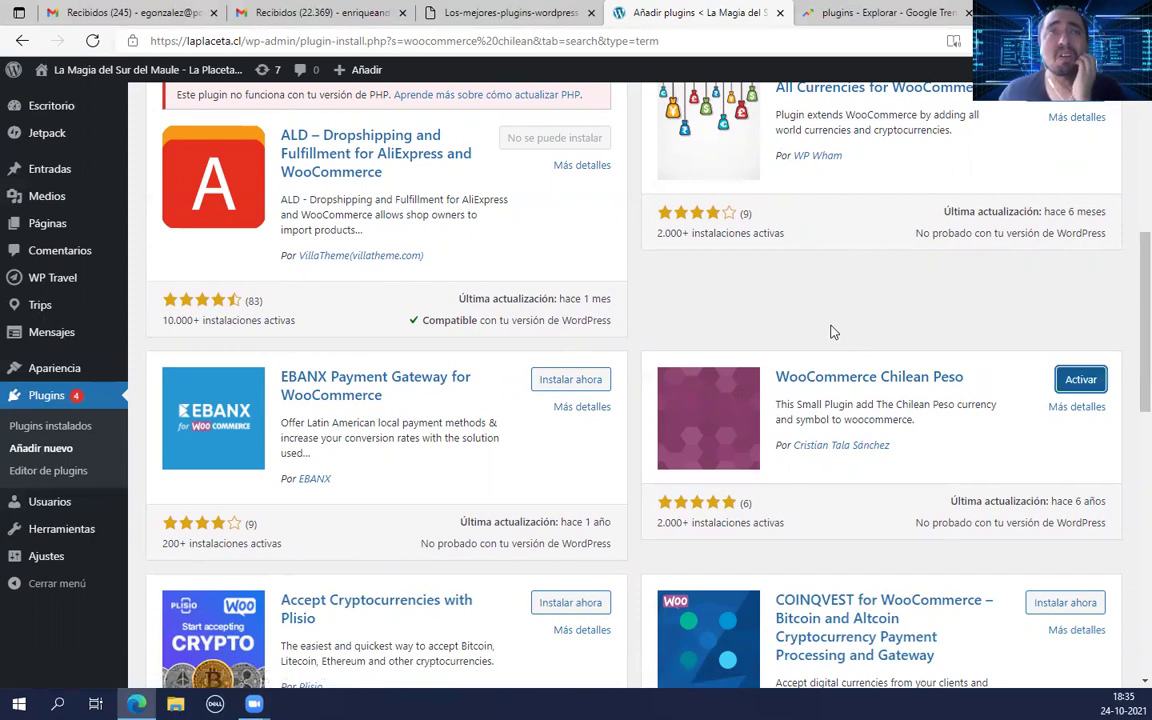
scroll(829, 335, up, 5)
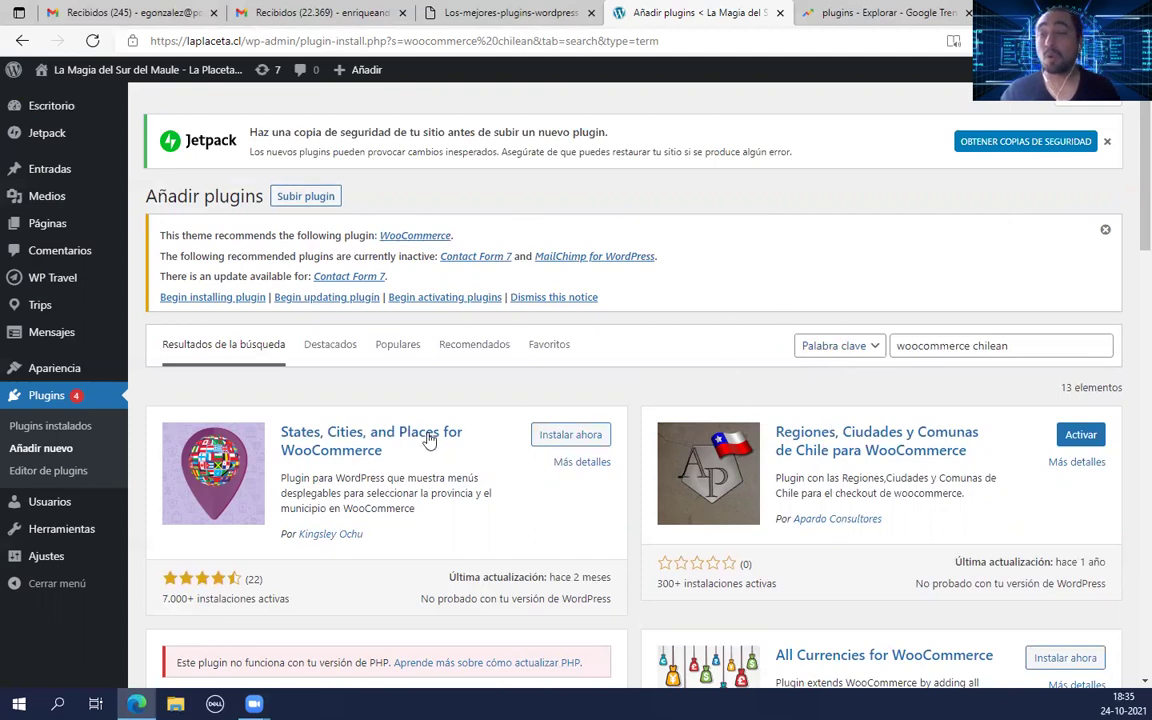
drag(1014, 347, 893, 347)
Step: Search 'jetpack' and review the 749 results showing Jetpack installed with an update
text(jetpac)
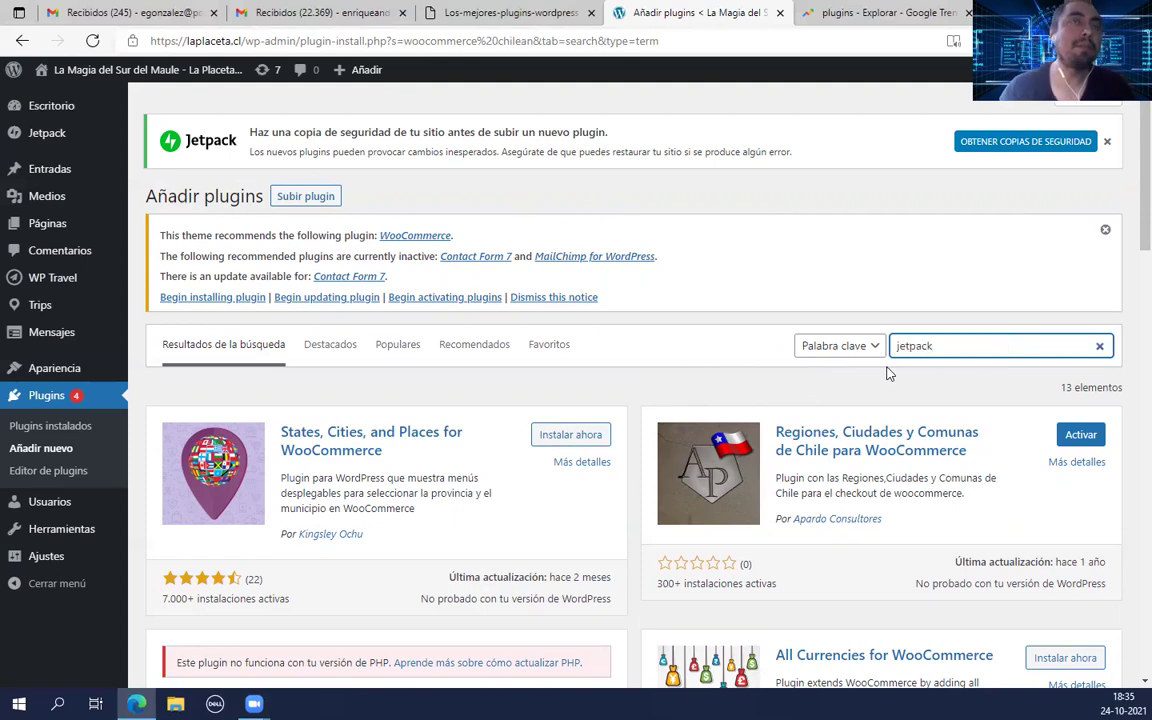
text(k)
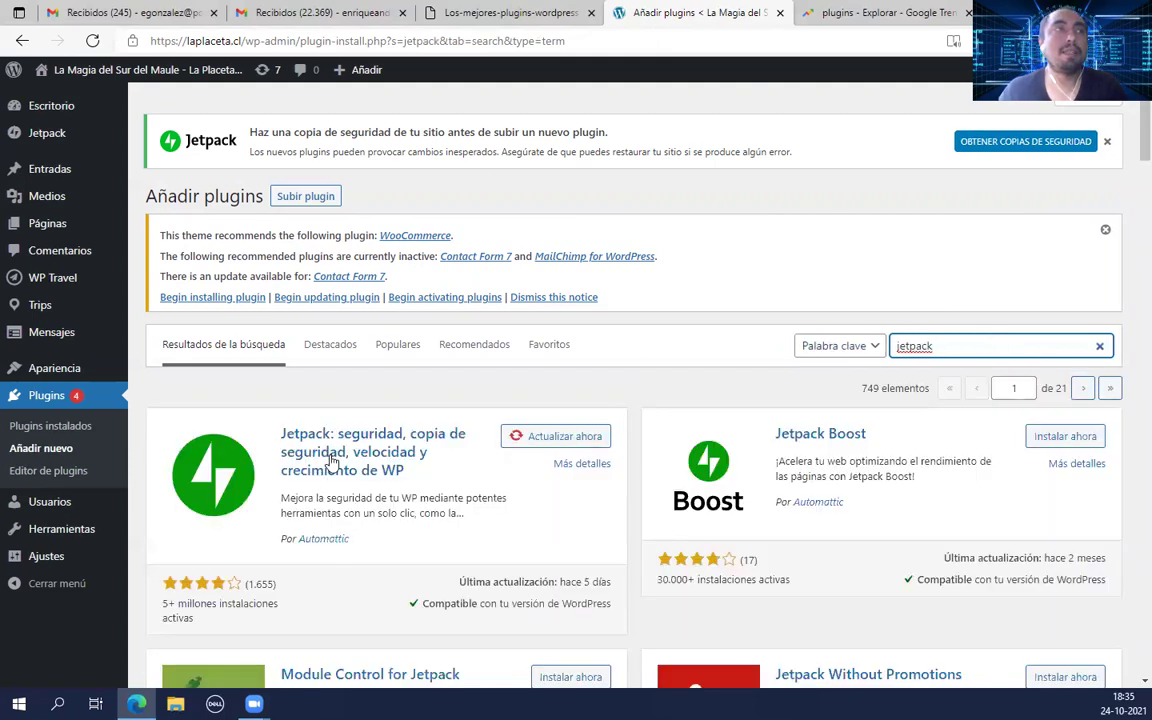
scroll(298, 402, down, 2)
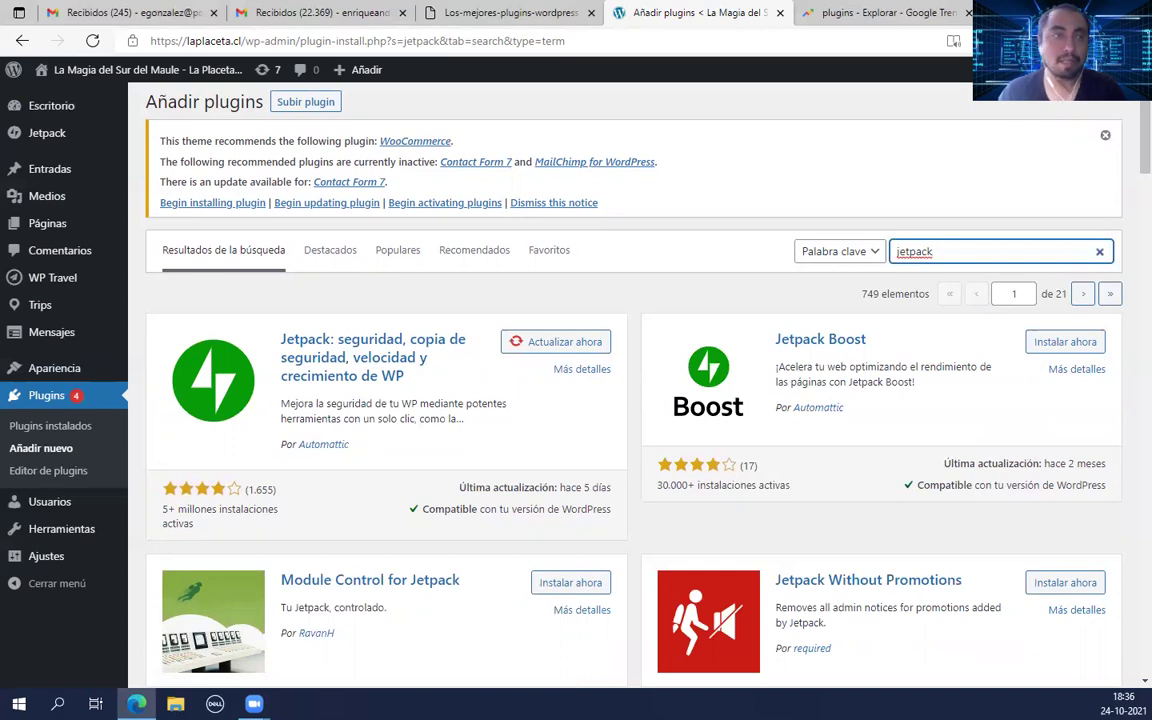
key(alt+Tab)
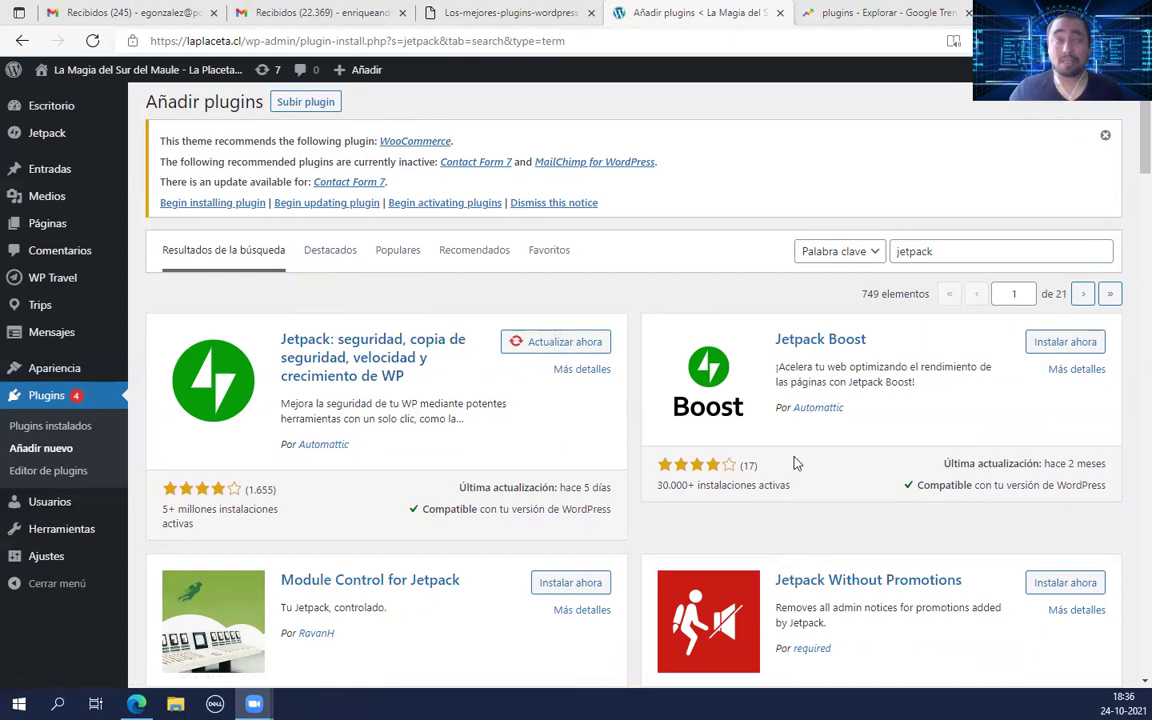
double_click(937, 251)
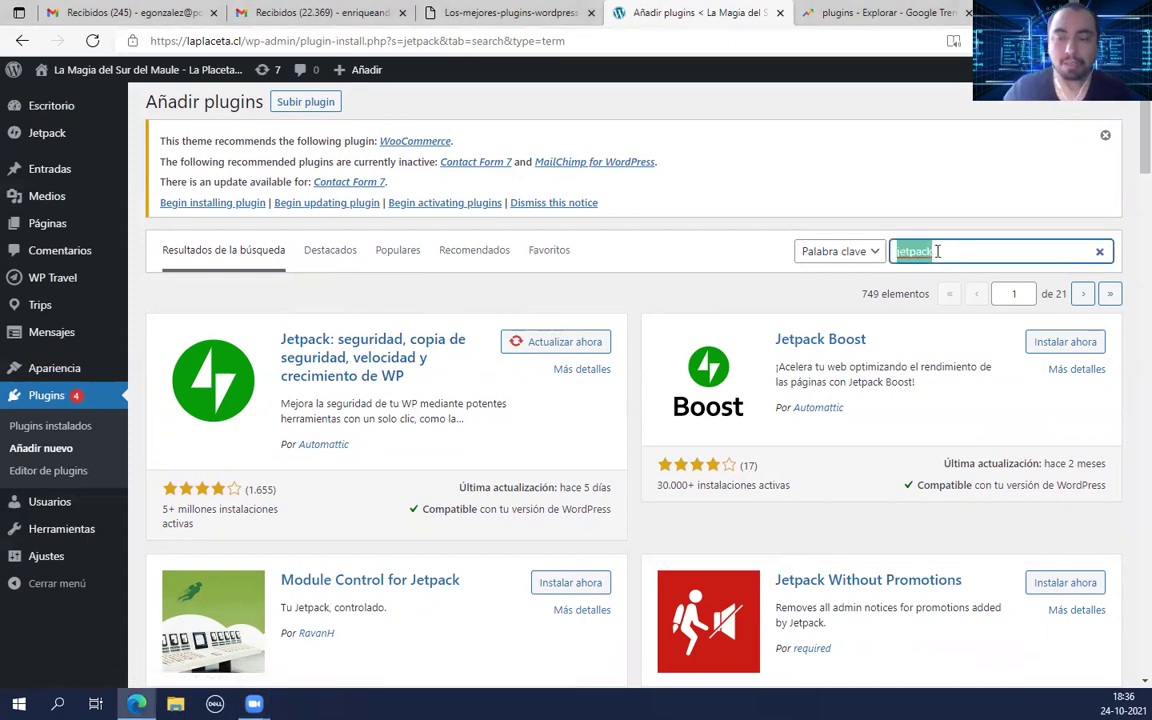
Step: Search 'wordfence' and install Wordfence Security – Firewall & Malware Scan
key(BackSpace)
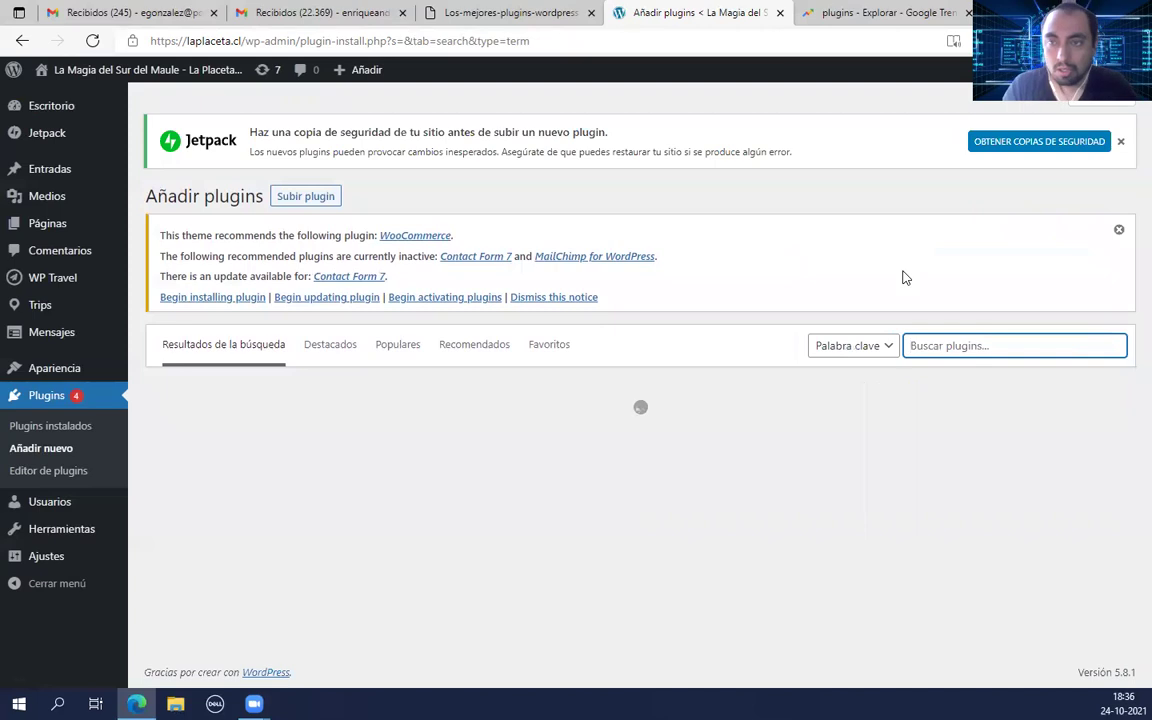
text(word)
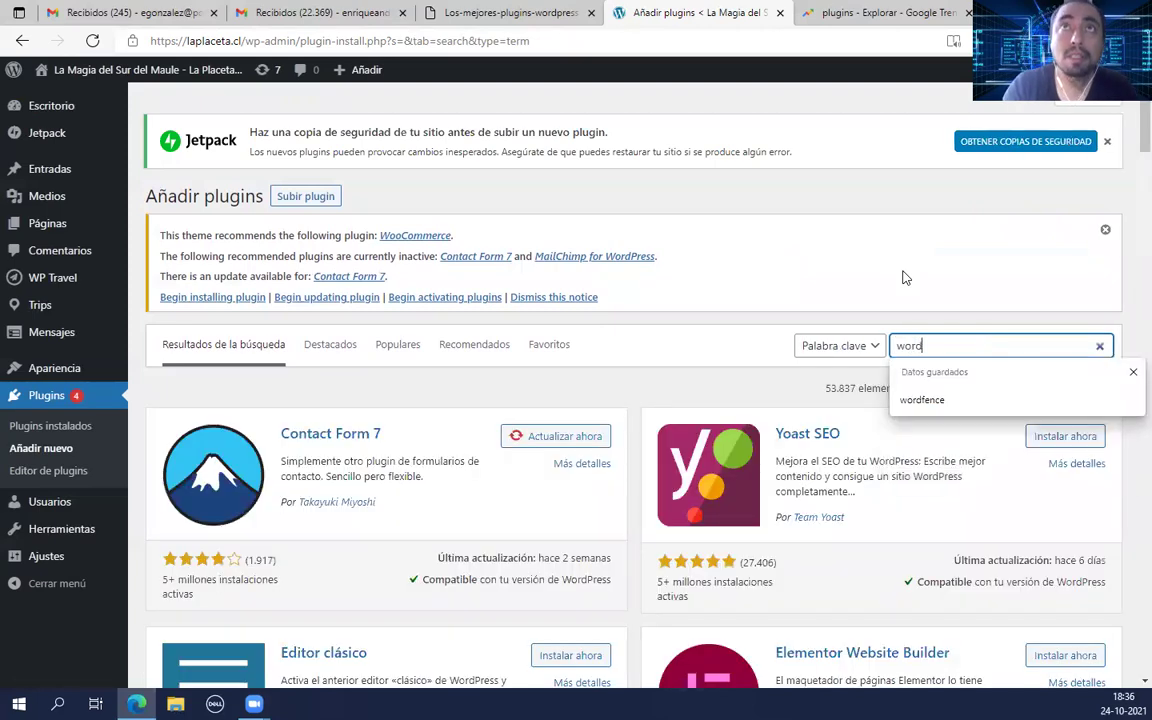
text(fence)
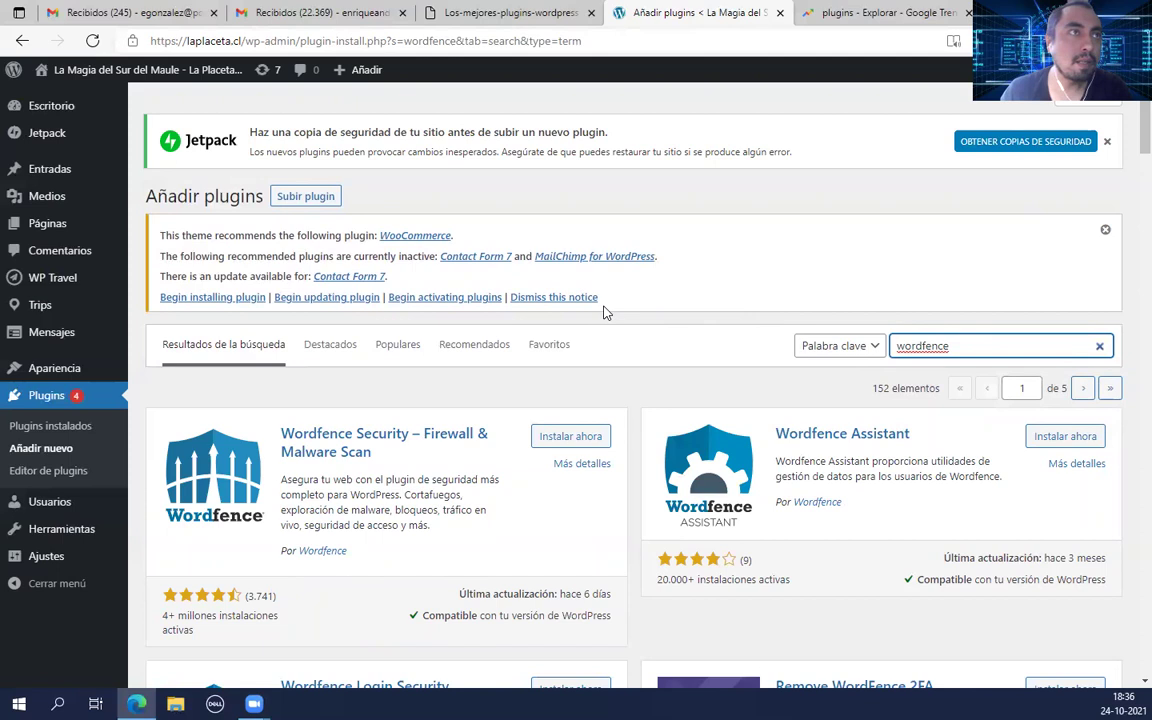
scroll(607, 310, down, 2)
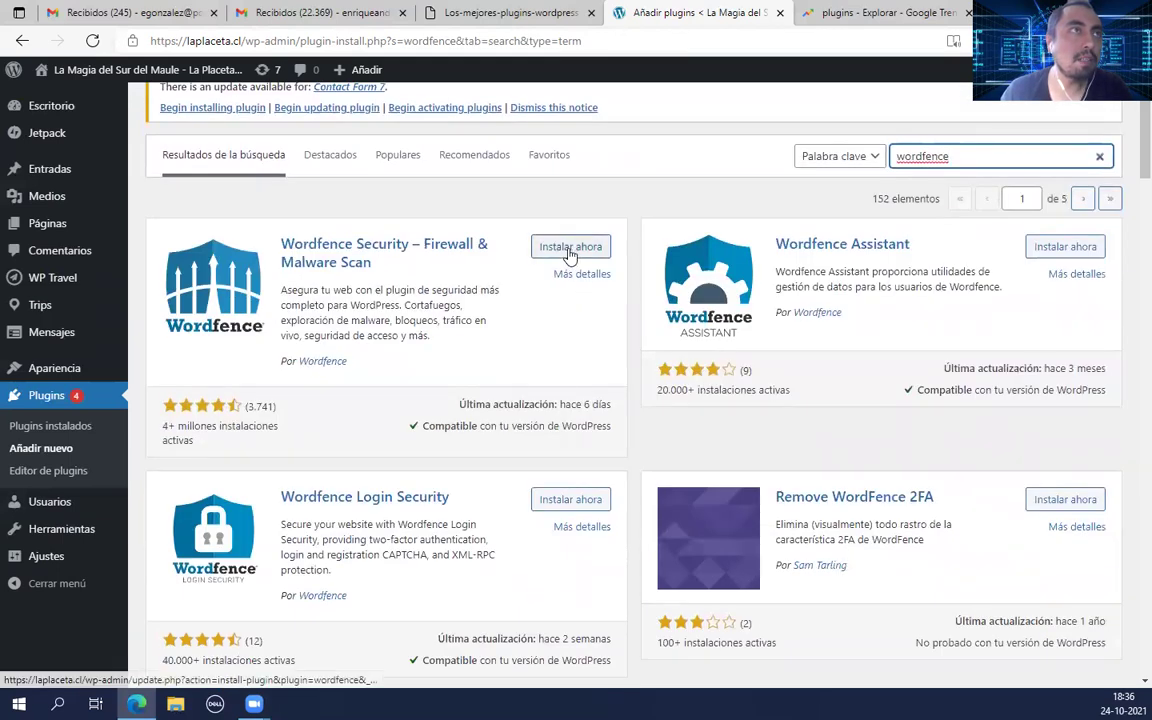
click(567, 249)
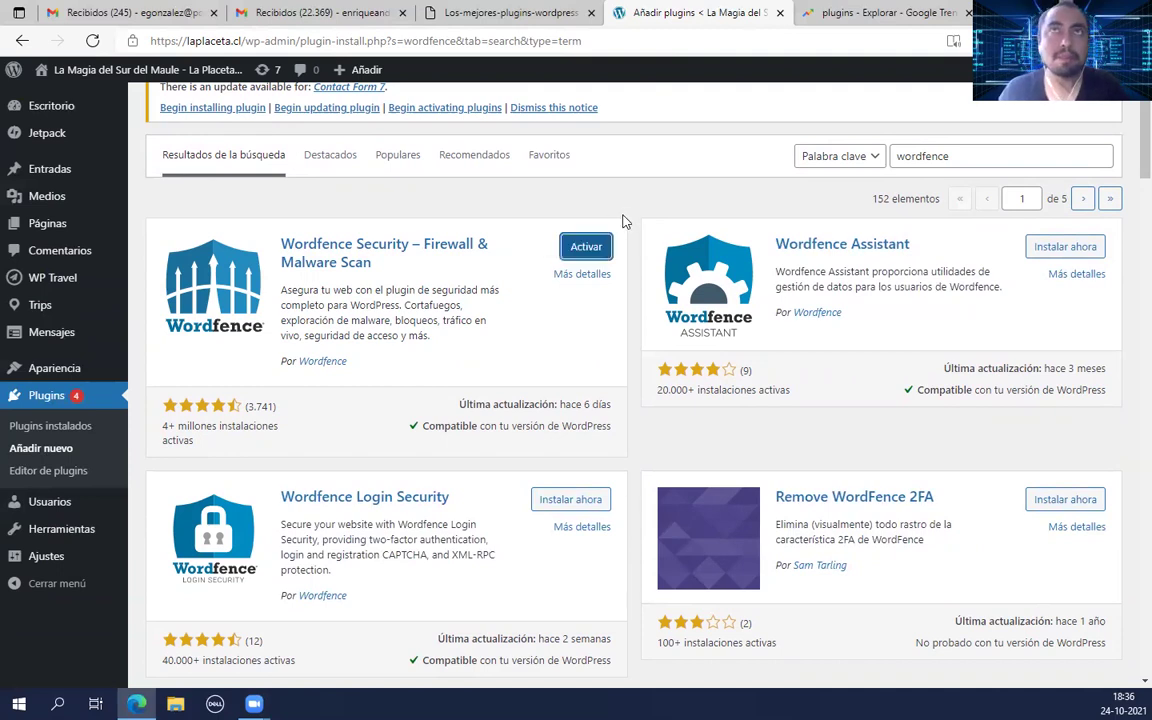
double_click(922, 157)
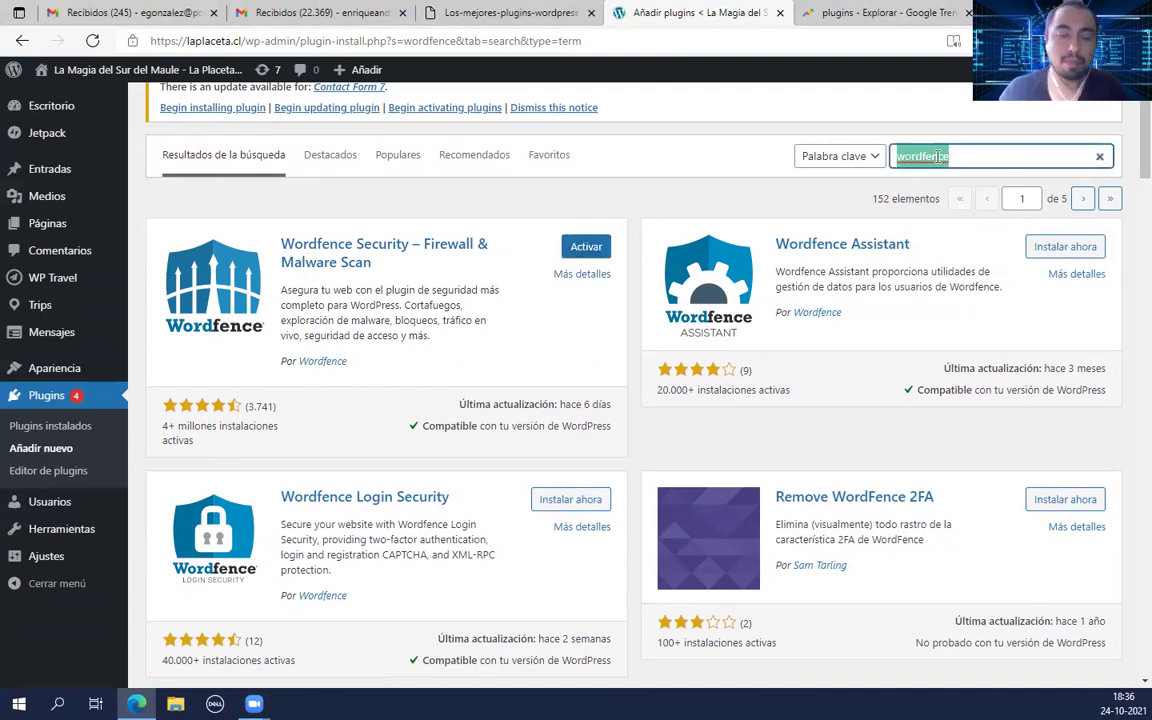
Step: Search 'anti malware' via the saved entry and install Anti-Malware Security and Brute-Force Firewall
text(anti)
key(Down)
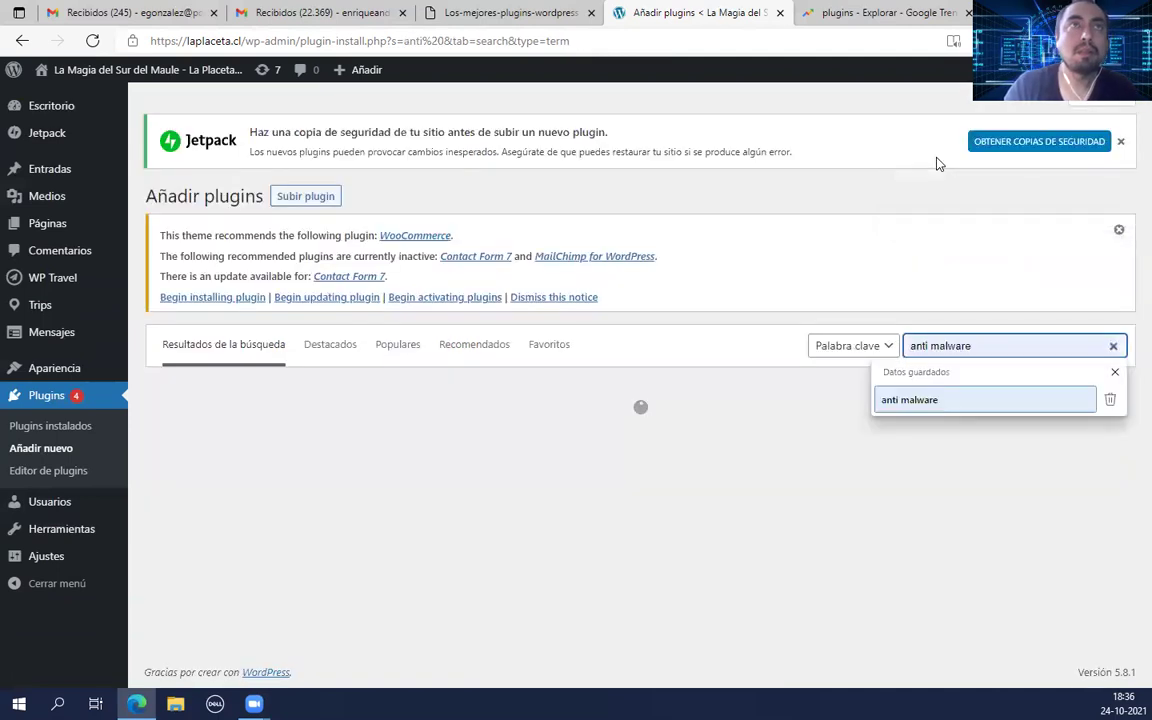
click(941, 402)
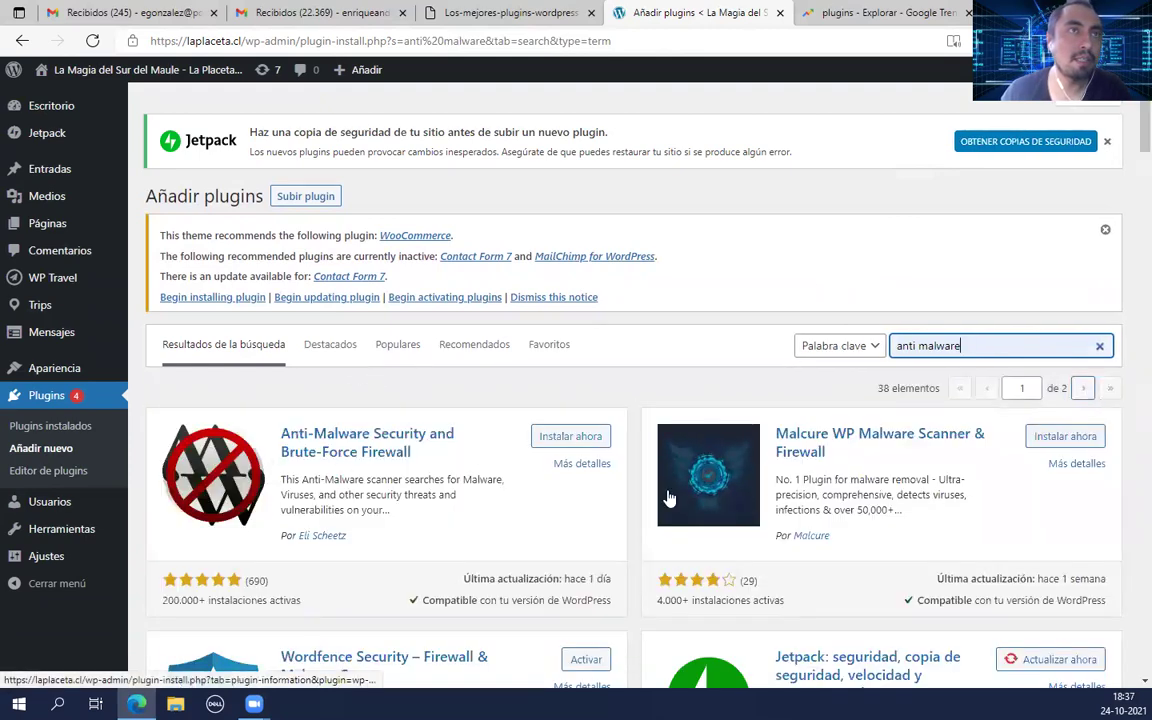
scroll(645, 495, down, 3)
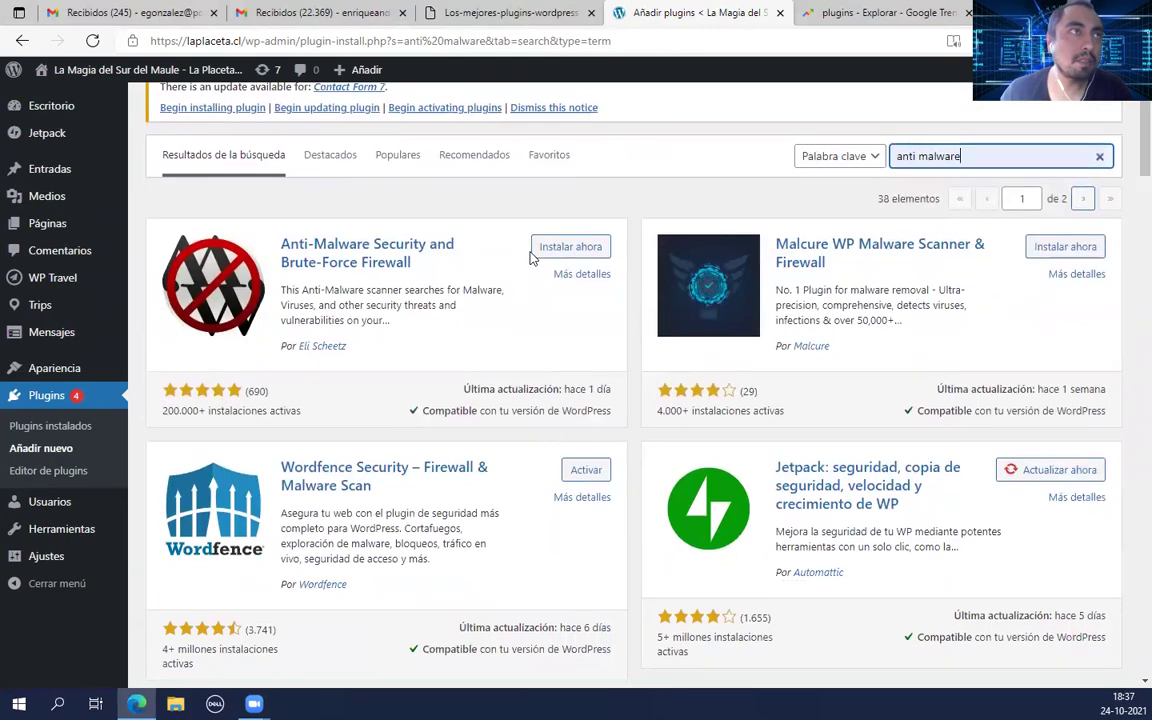
click(570, 247)
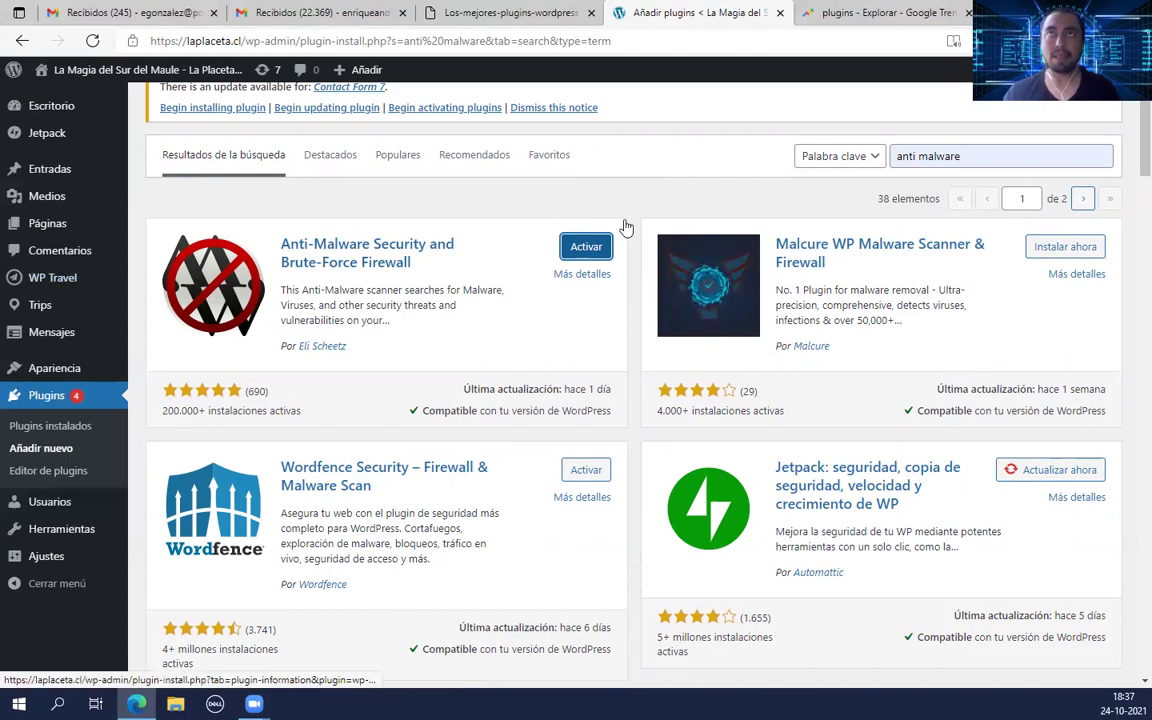
Step: Replace the search with 'yoast seo' and install the Yoast SEO plugin
triple_click(942, 158)
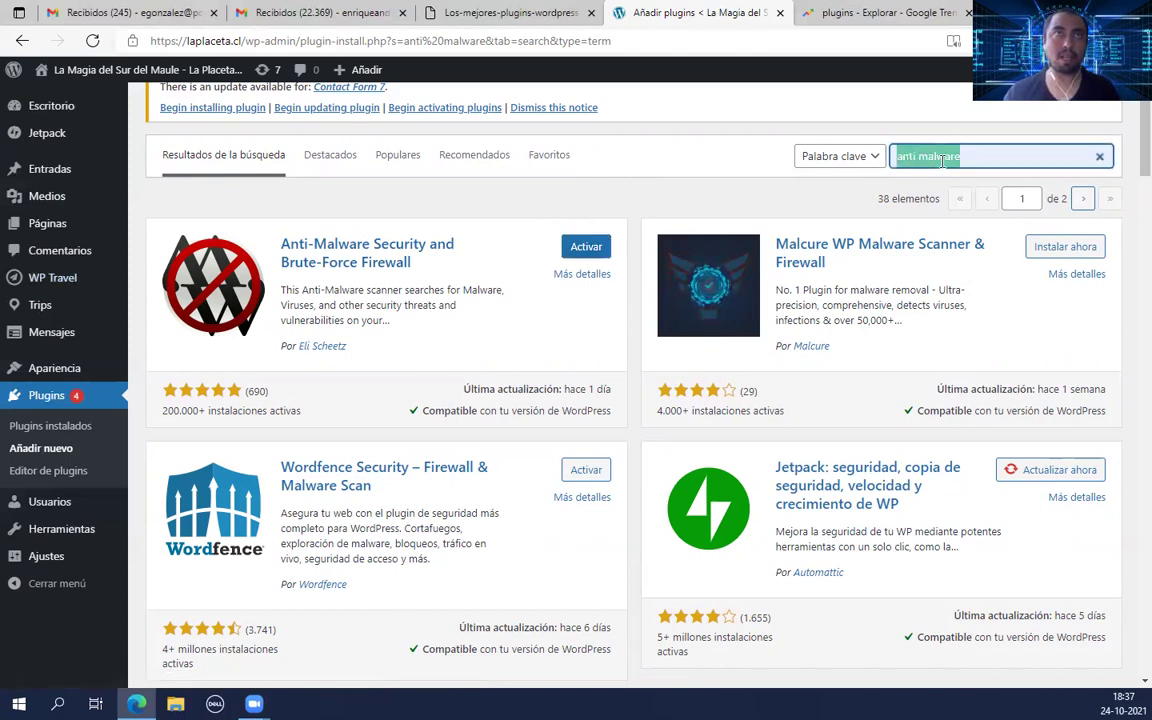
text(yoast)
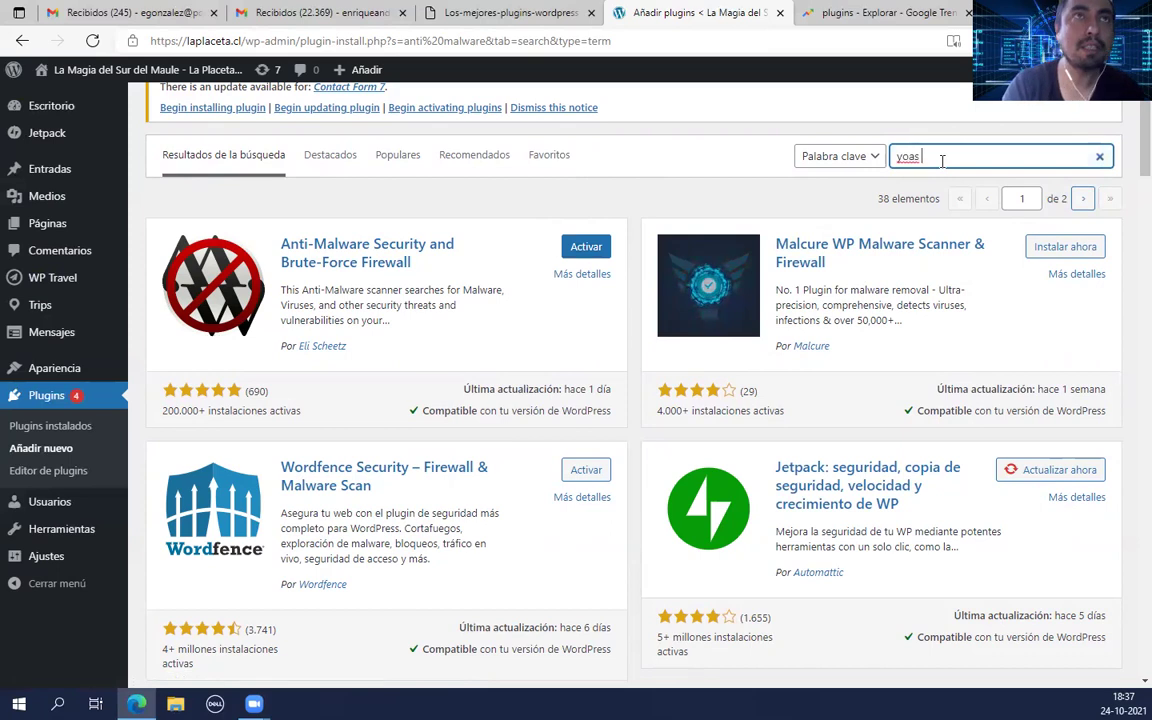
text( sec)
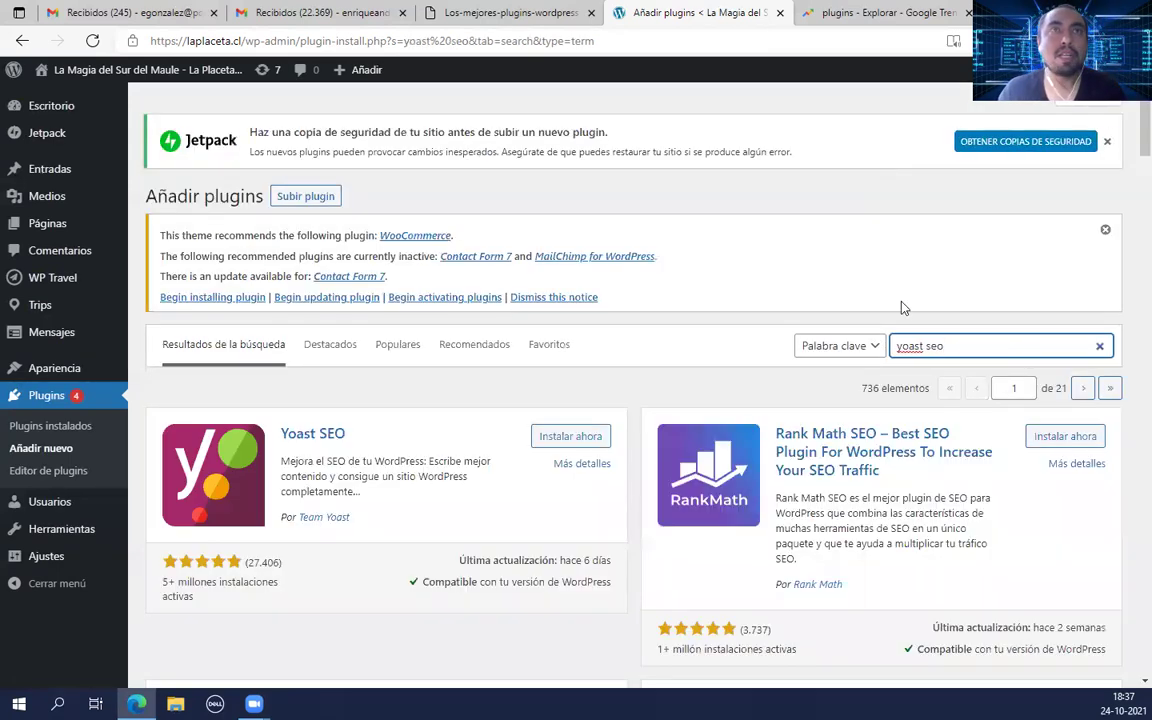
scroll(818, 261, down, 2)
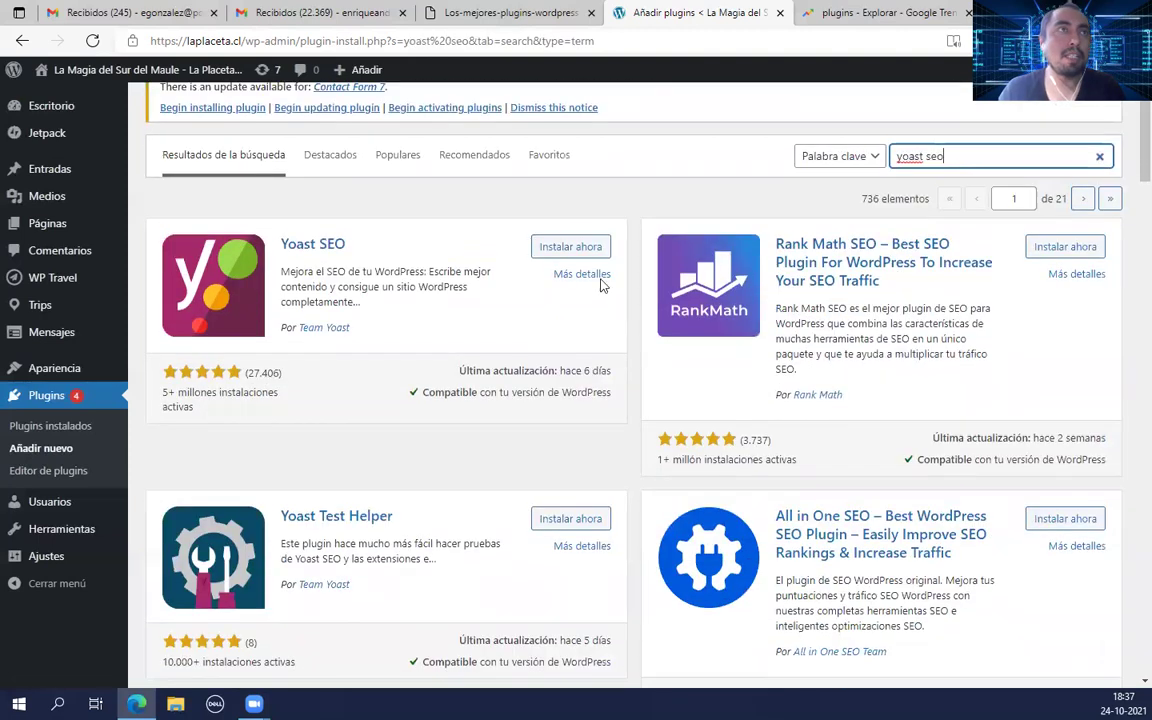
click(551, 247)
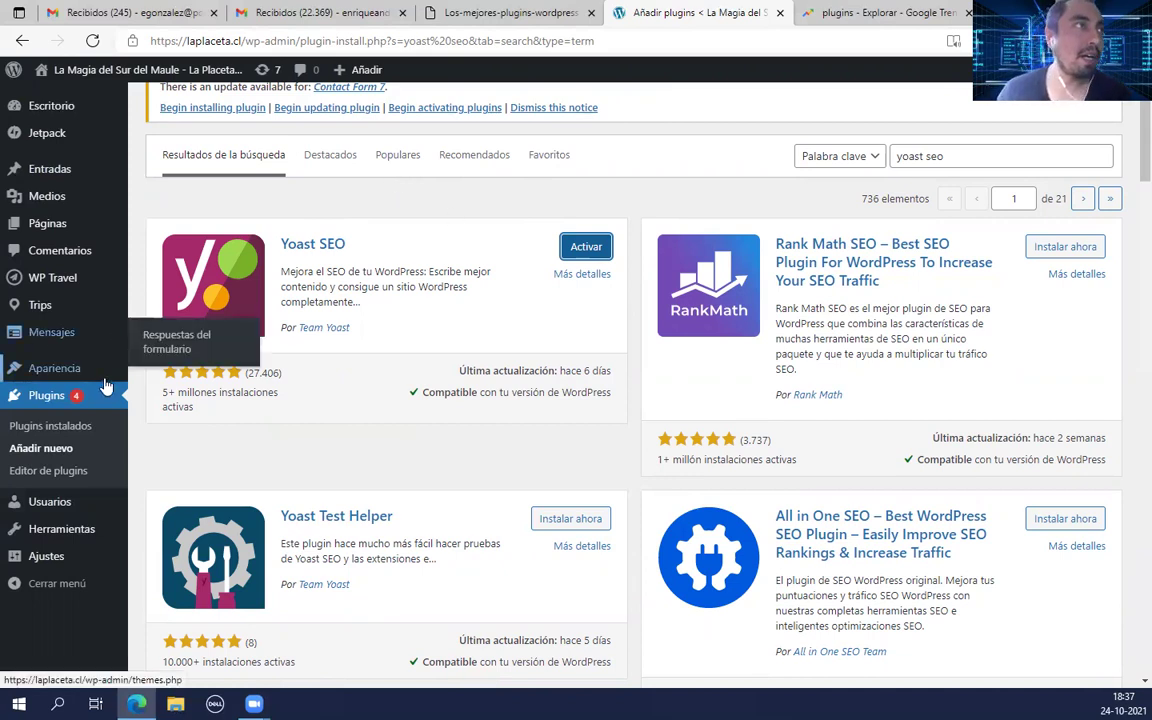
Step: Open Plugins and scroll the 15-plugin list (4 active, 11 inactive) to the newly added entries
click(62, 400)
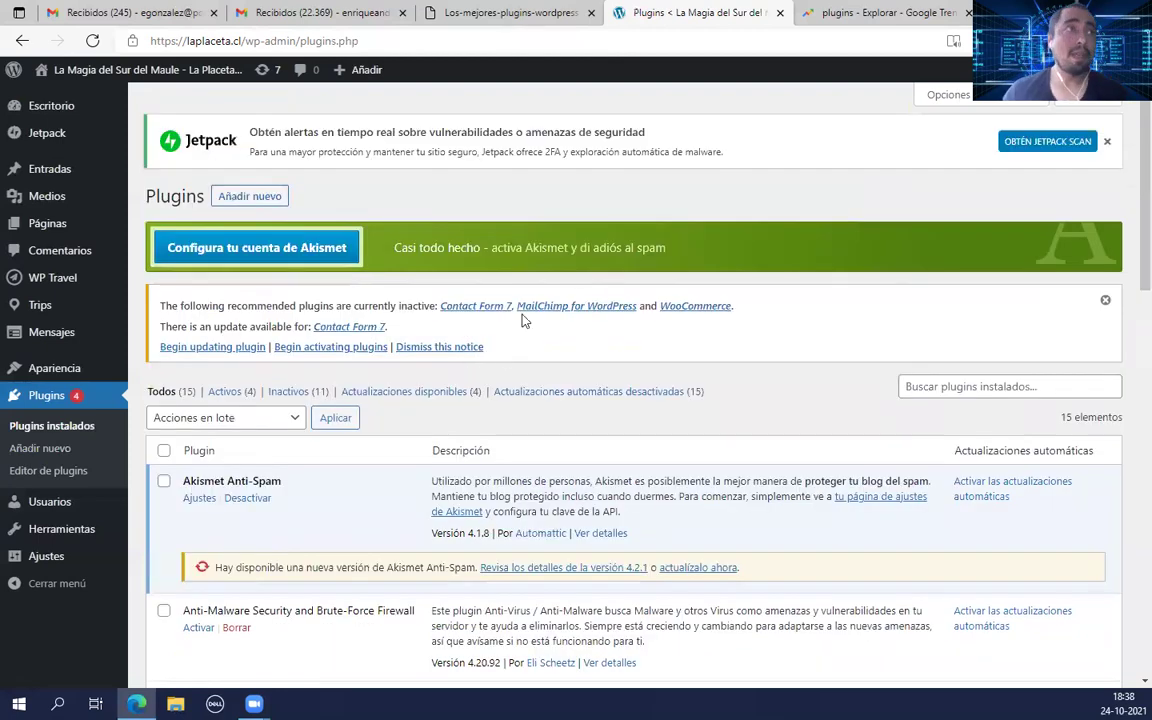
scroll(540, 345, down, 1)
scroll(540, 300, down, 1)
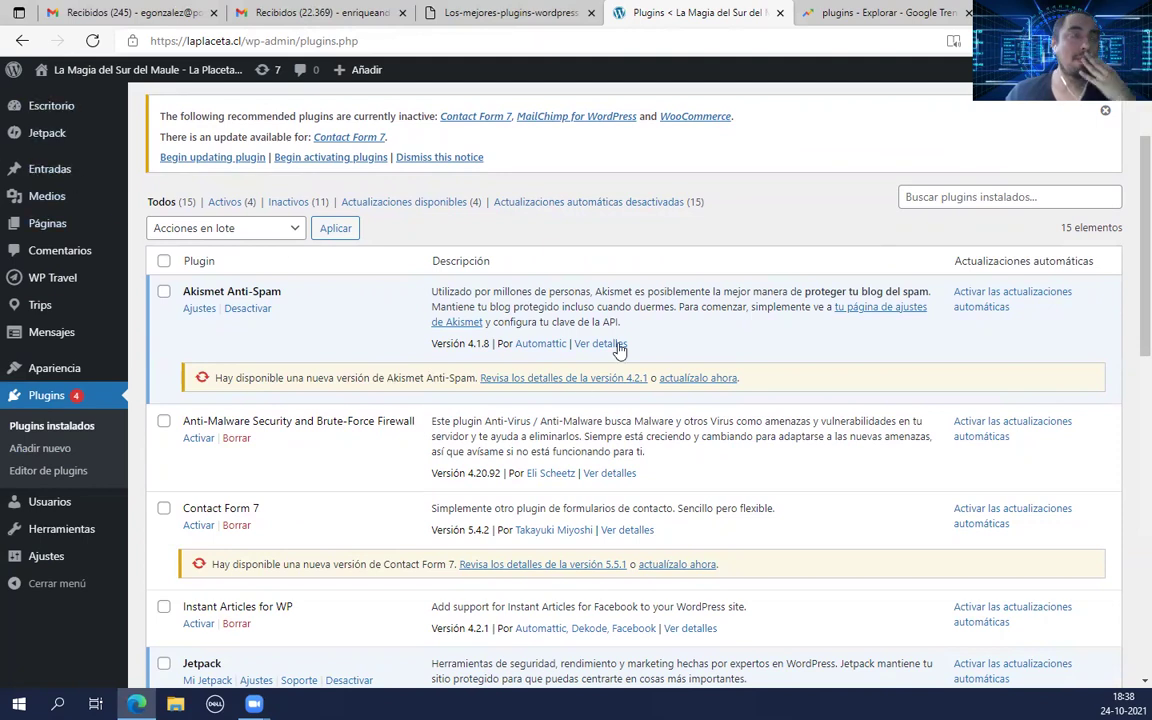
scroll(281, 287, down, 8)
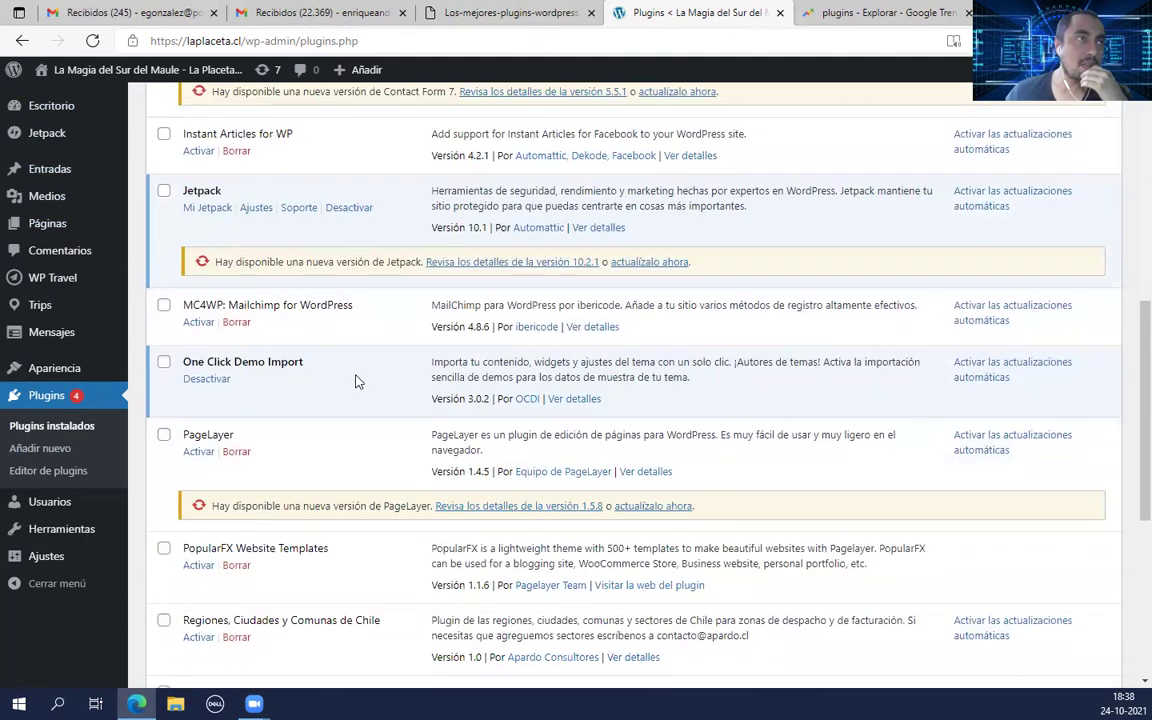
scroll(355, 381, down, 6)
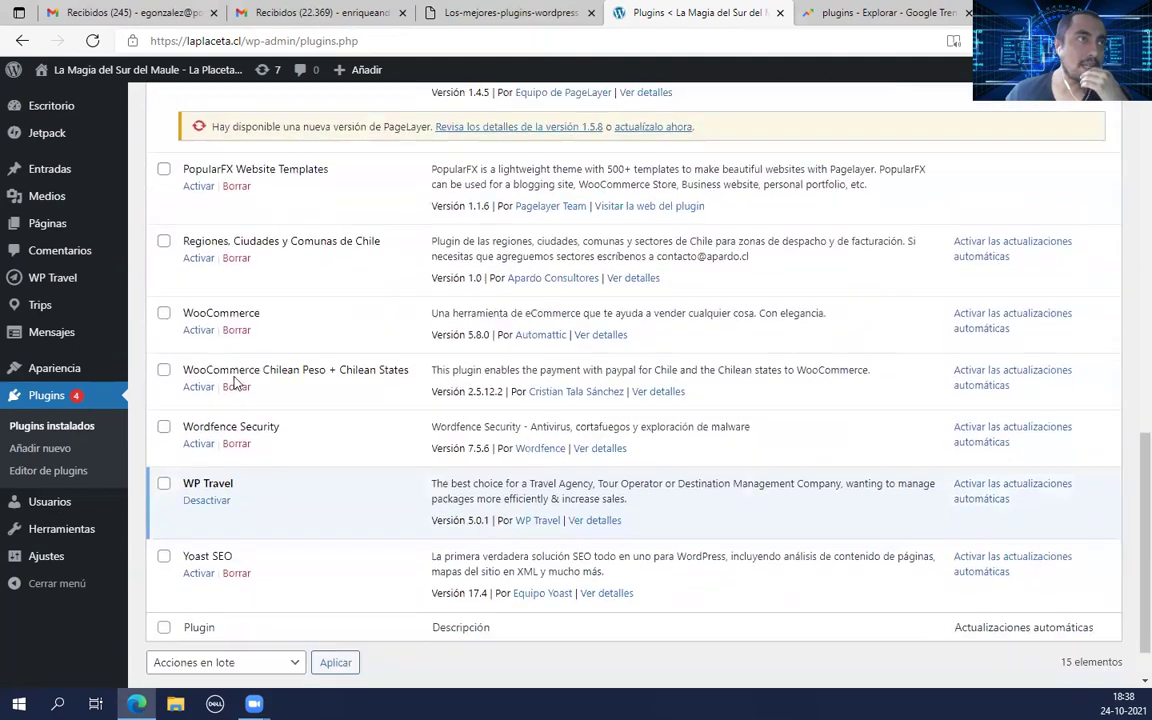
Step: Activate WooCommerce and fill the store address from a saved autofill entry
click(199, 332)
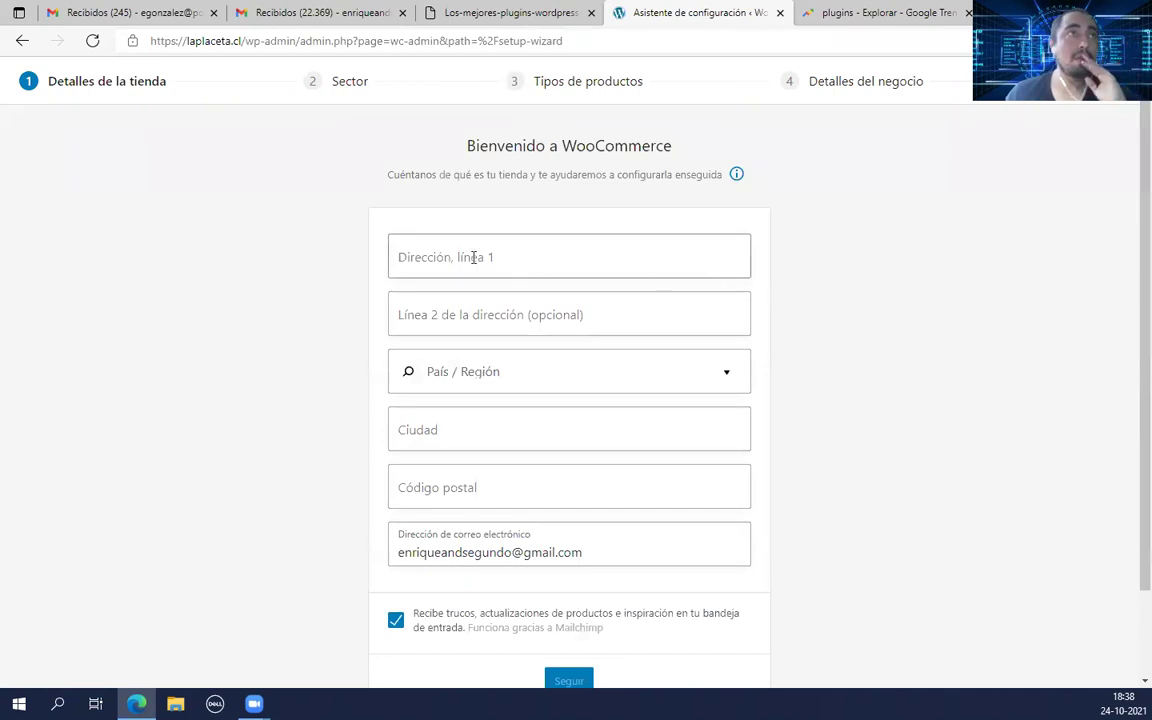
click(432, 253)
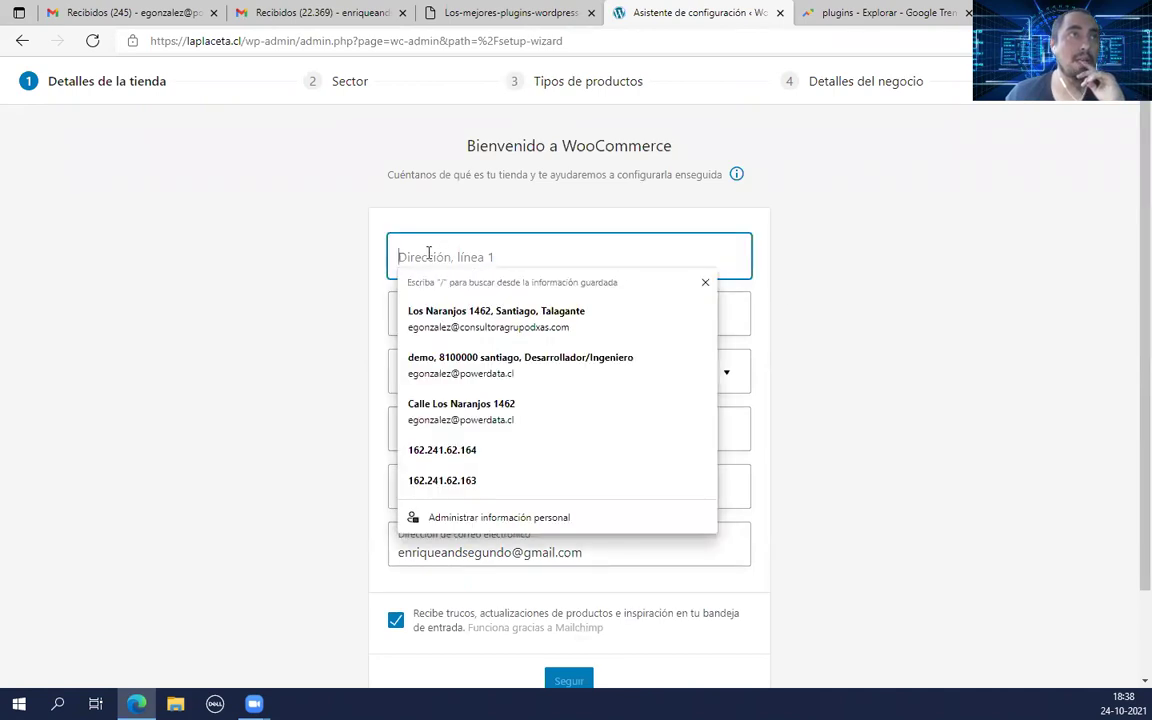
click(571, 417)
click(515, 320)
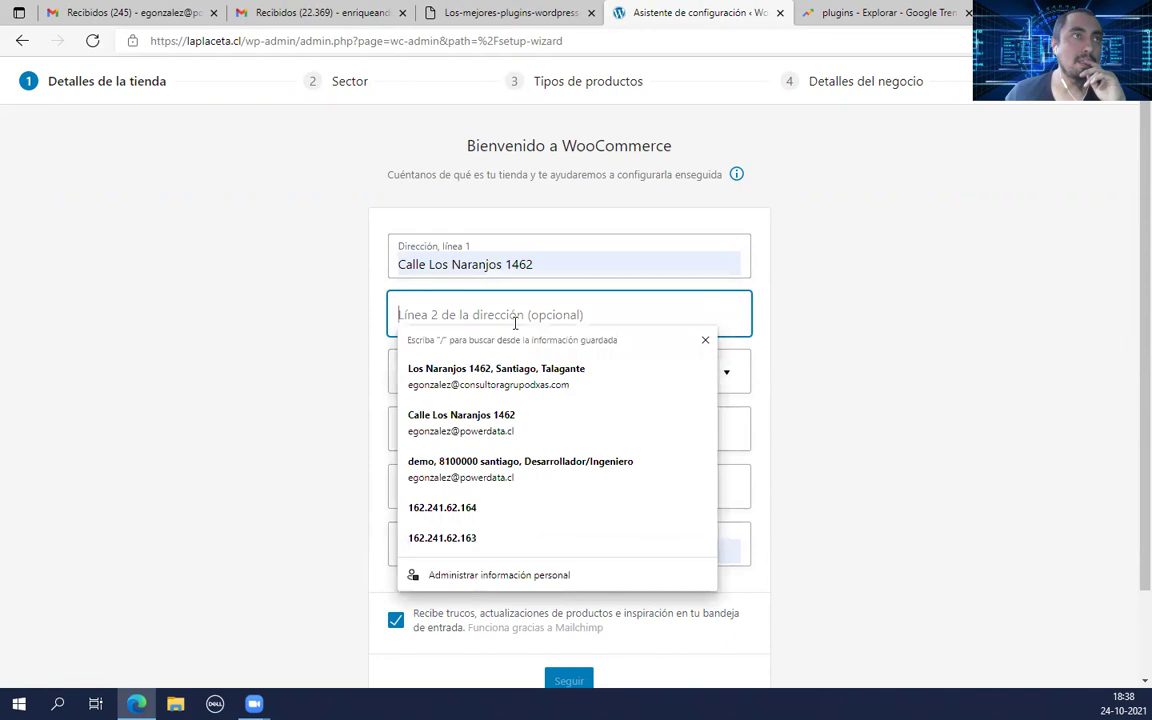
click(768, 456)
Step: Set the store's country to Chile and the city to Santiago
click(573, 391)
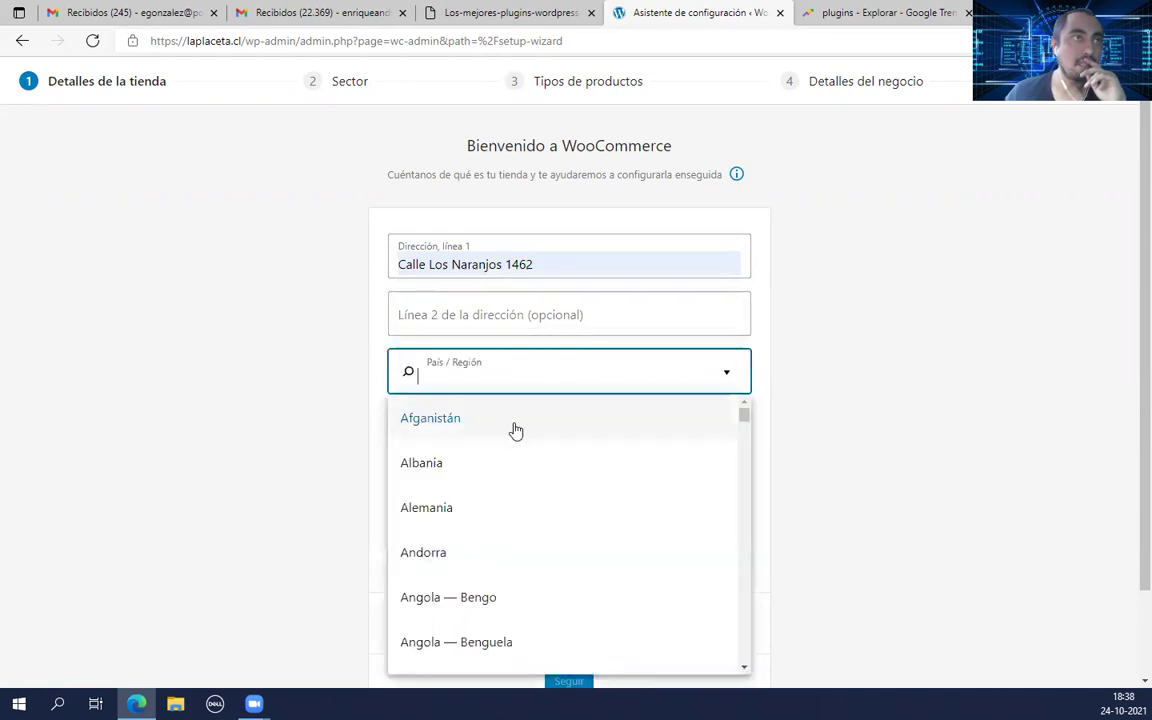
text(chile)
click(510, 428)
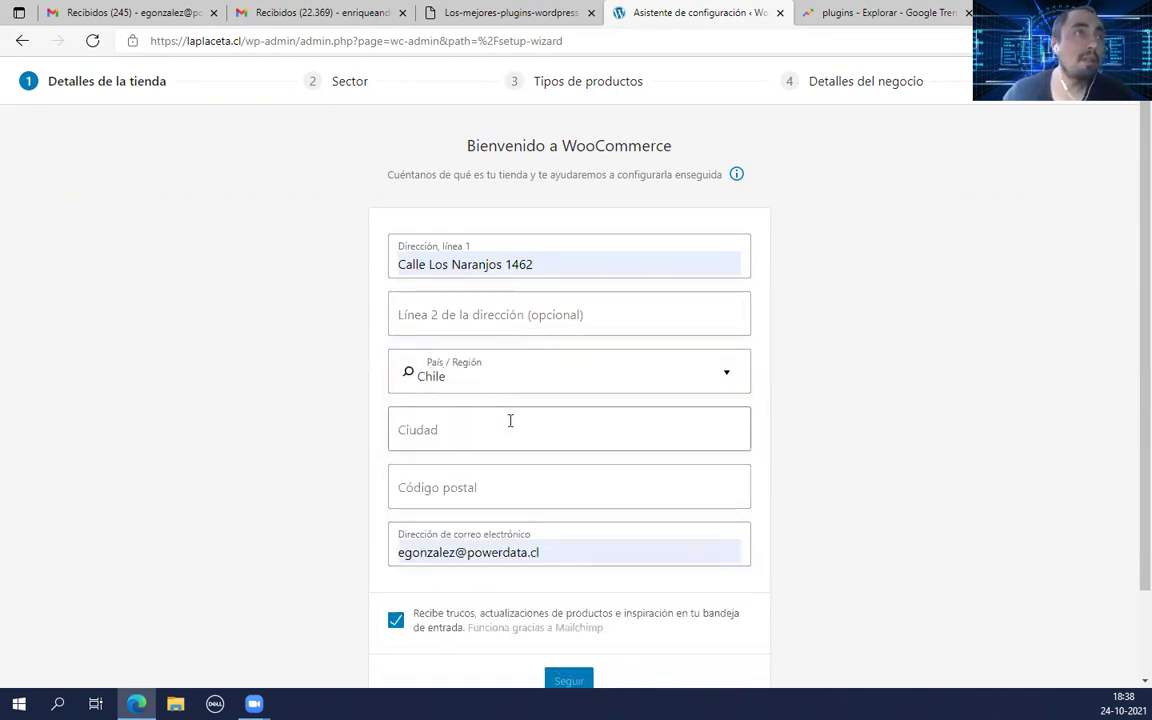
click(445, 418)
text(Santiago)
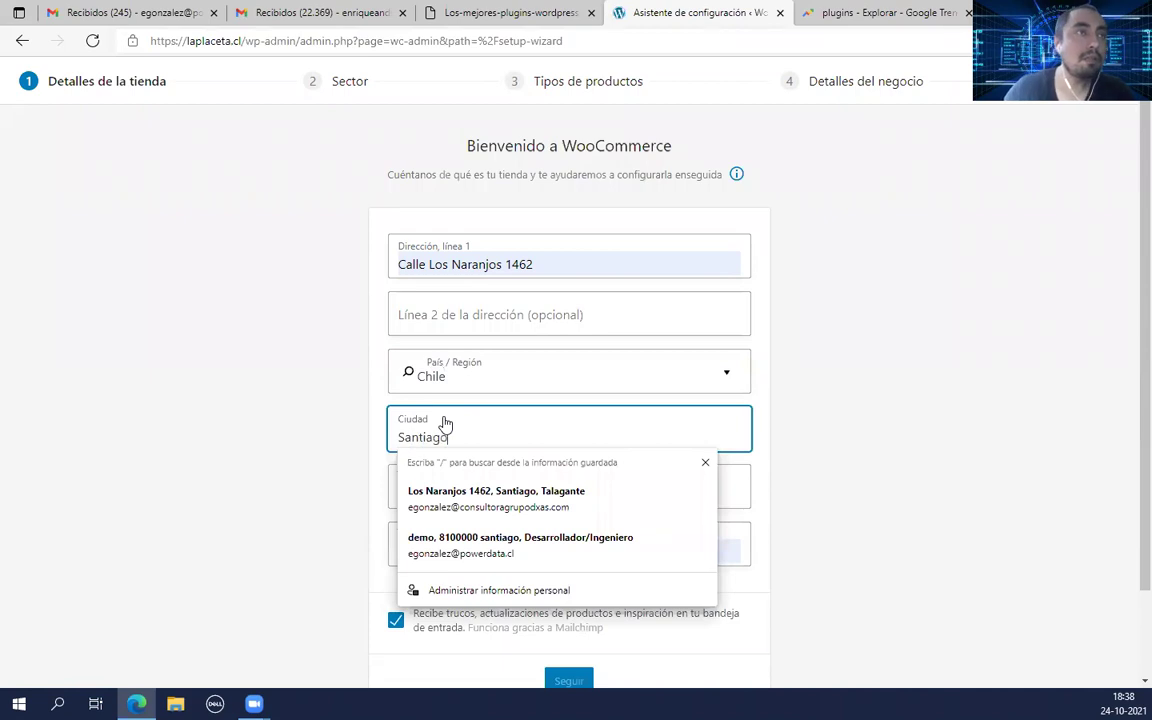
click(347, 411)
Step: Enter 810000 as the store's postal code
click(582, 487)
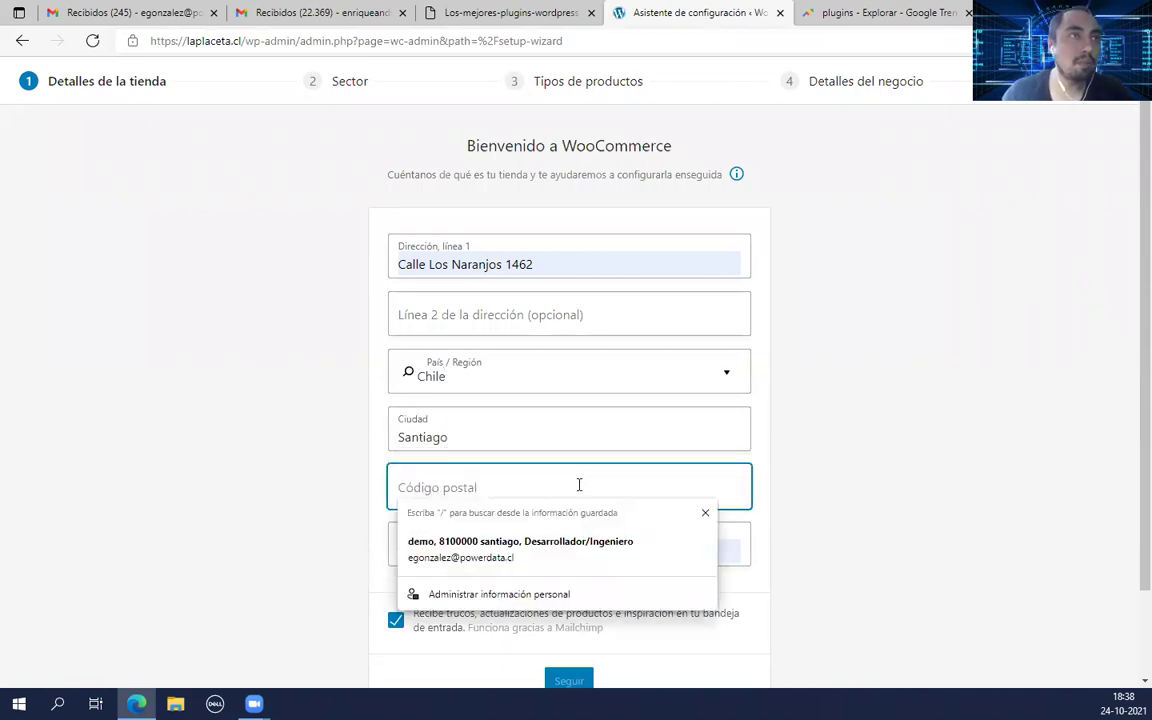
click(810, 519)
scroll(522, 418, down, 1)
click(499, 385)
text(8100000)
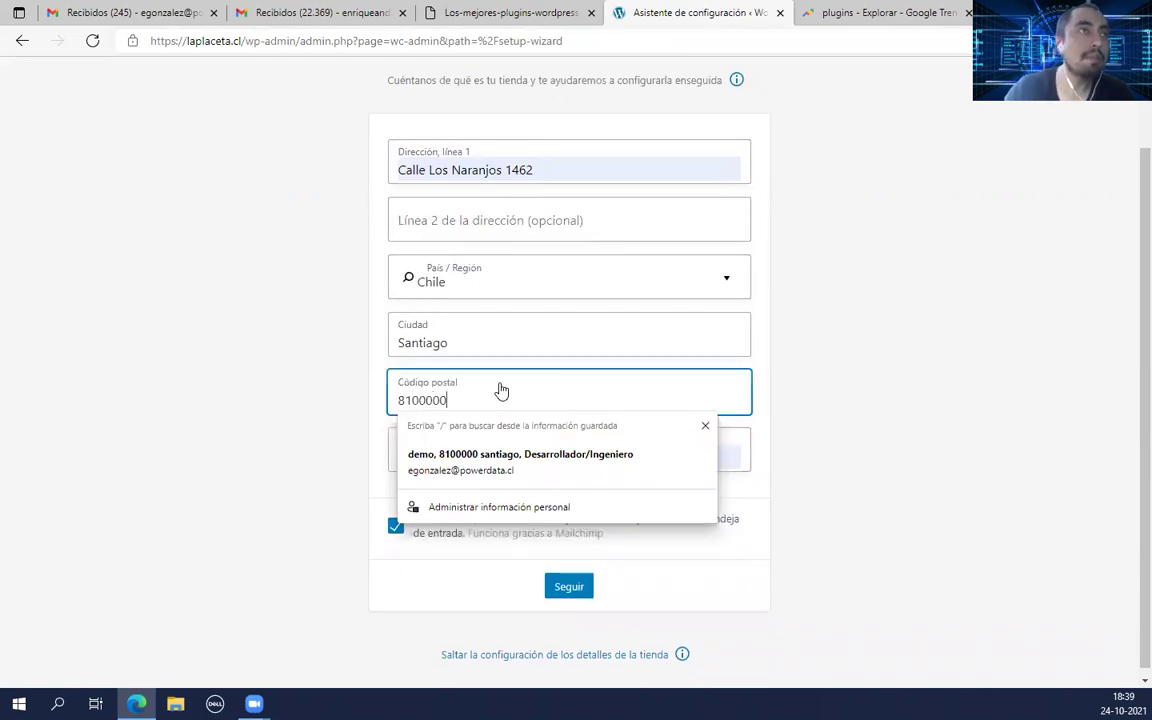
click(836, 432)
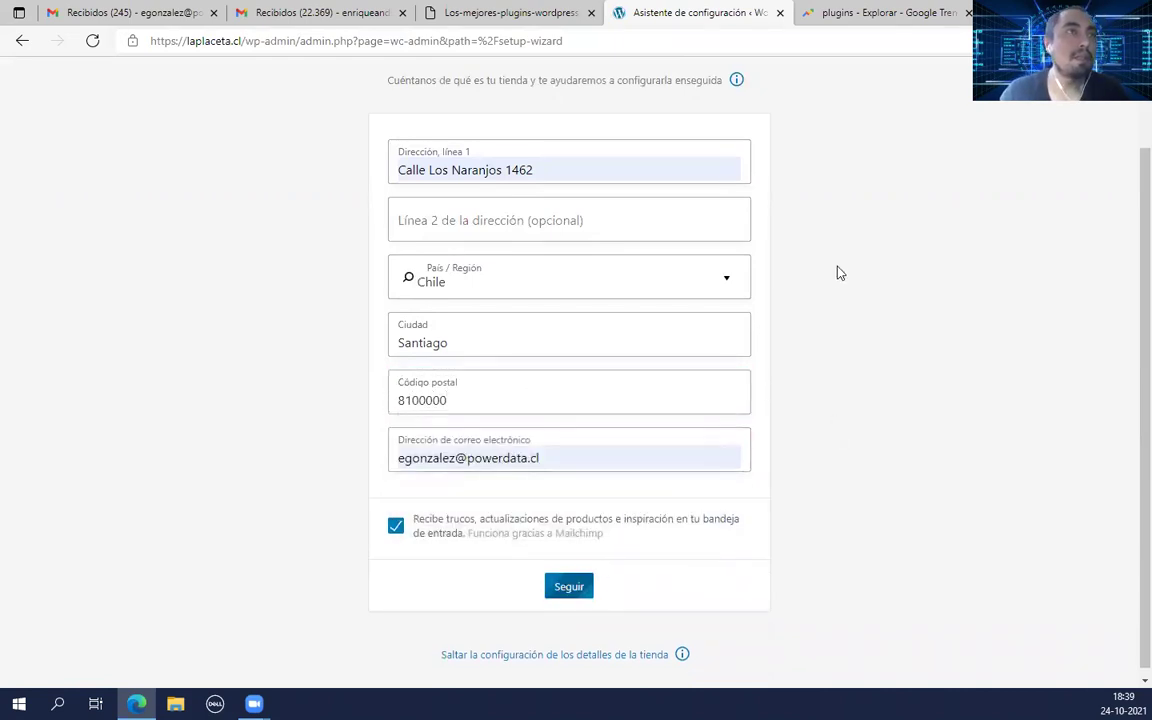
Step: Decline sharing usage data with WooCommerce and submit the store details
scroll(839, 272, up, 1)
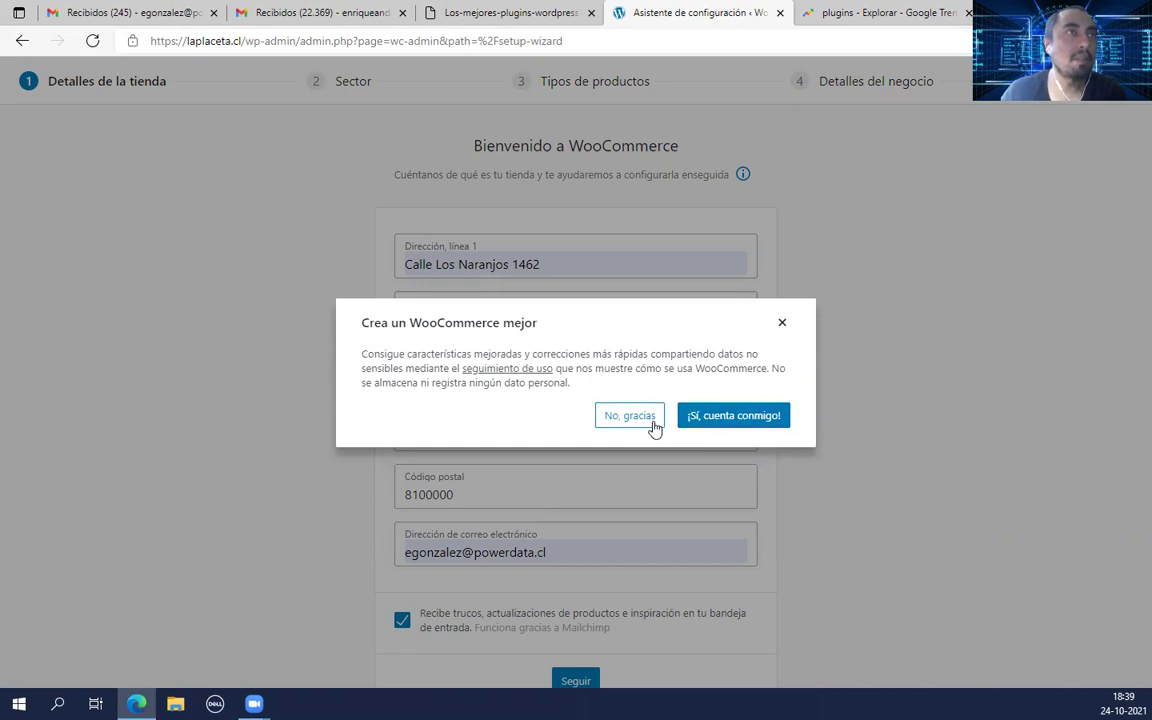
click(643, 421)
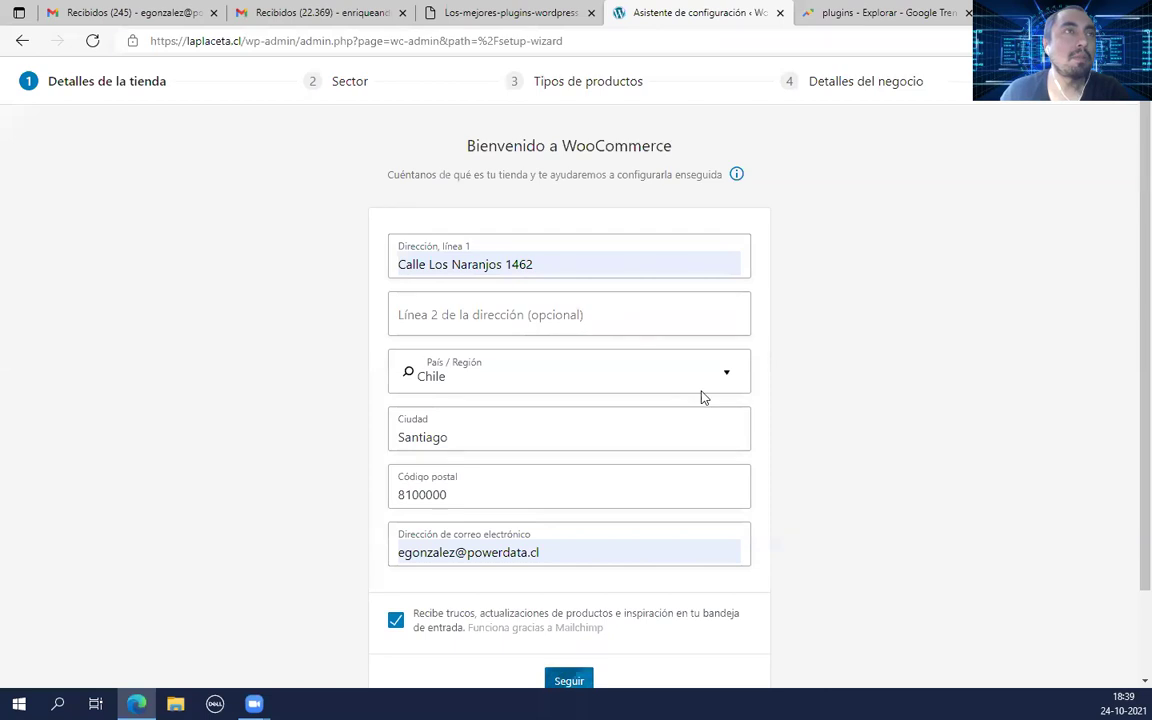
scroll(707, 458, down, 2)
click(566, 578)
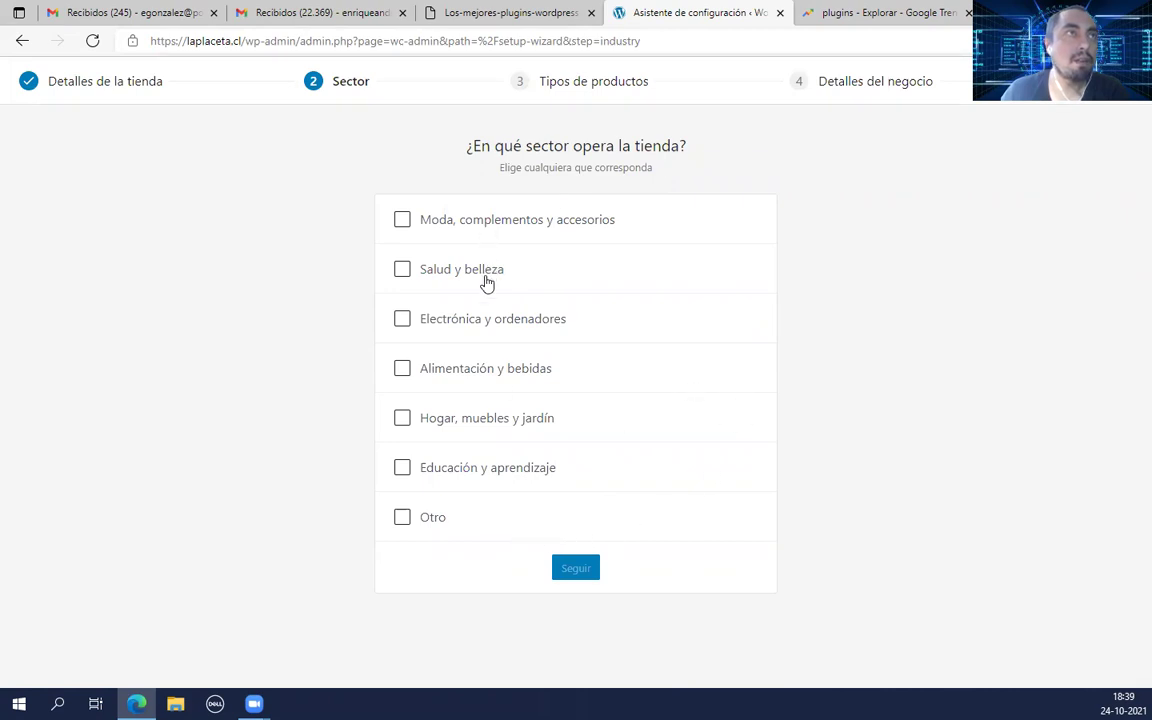
Step: Mark the store's sector as Otro and continue
click(401, 518)
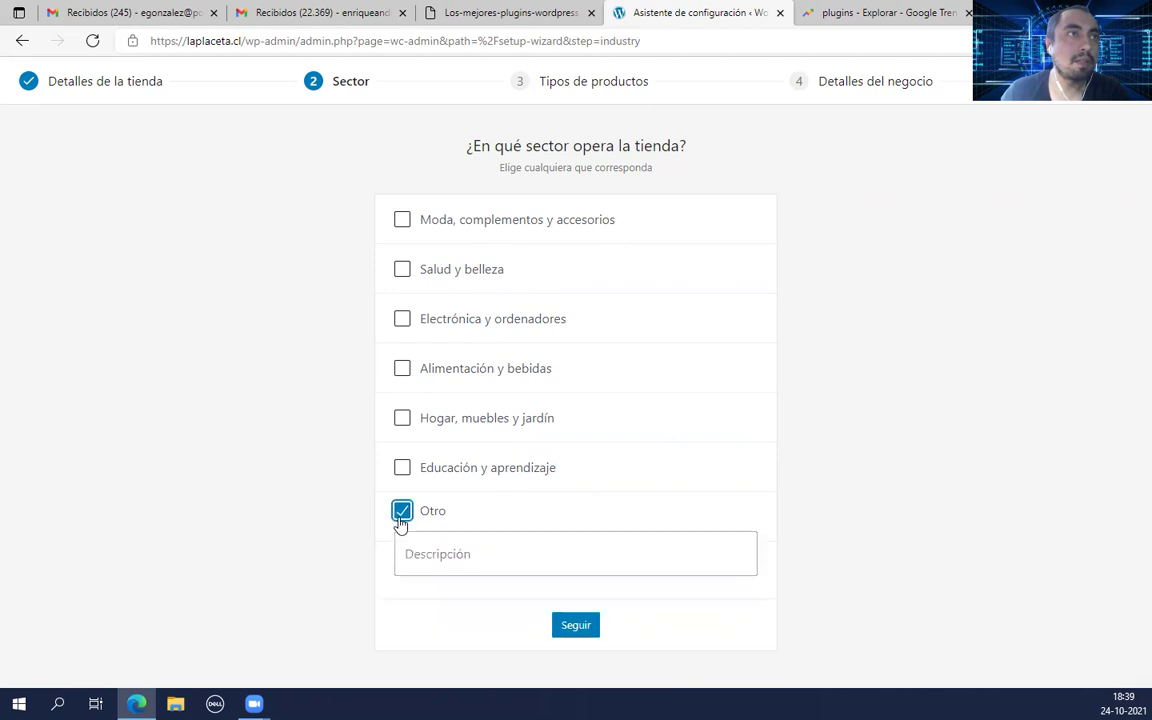
click(491, 556)
click(580, 622)
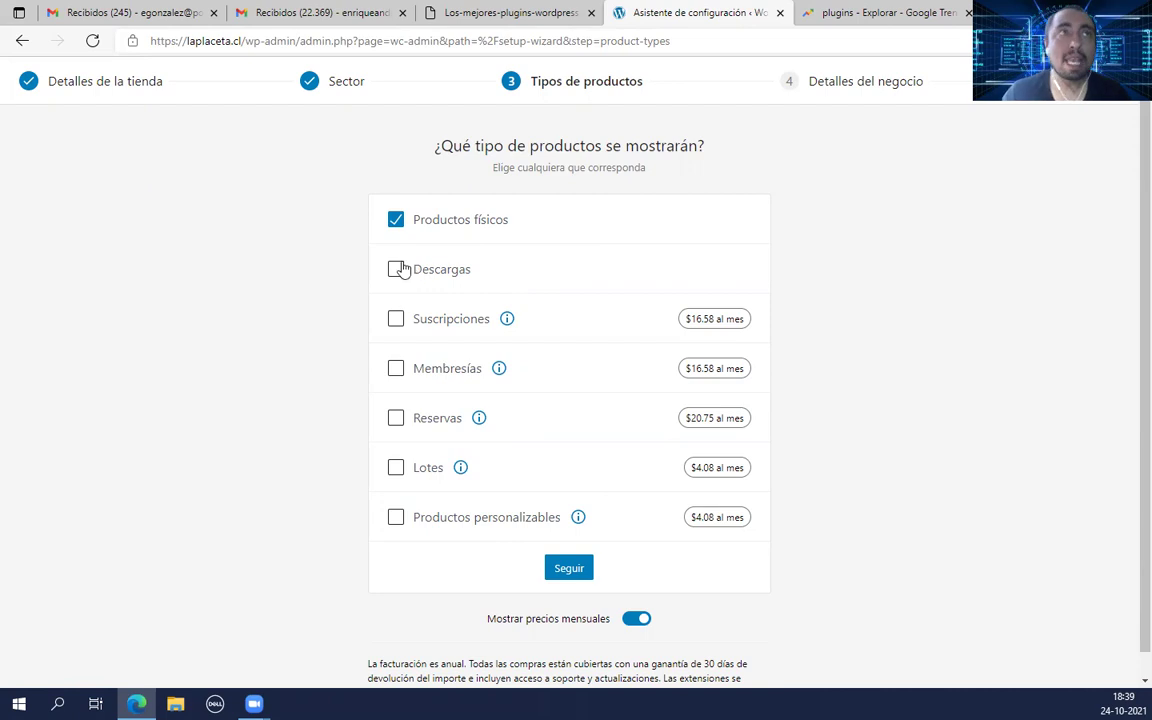
Step: Keep Productos físicos as the product type and continue
scroll(393, 280, down, 1)
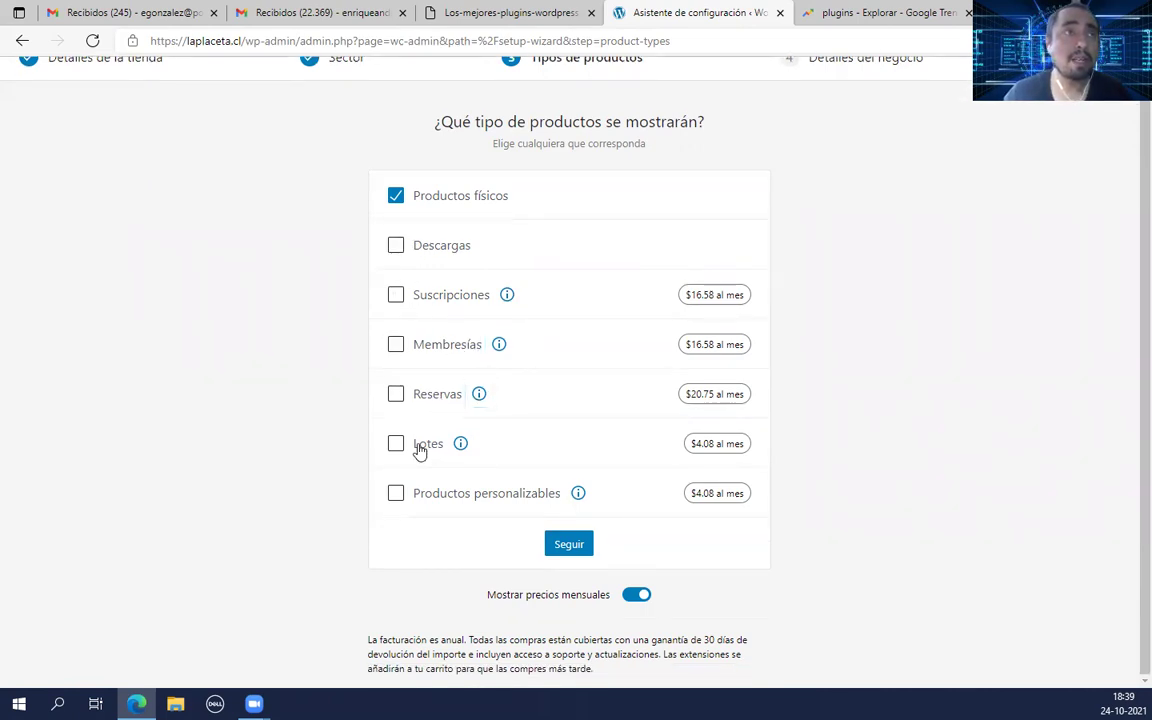
scroll(447, 504, up, 1)
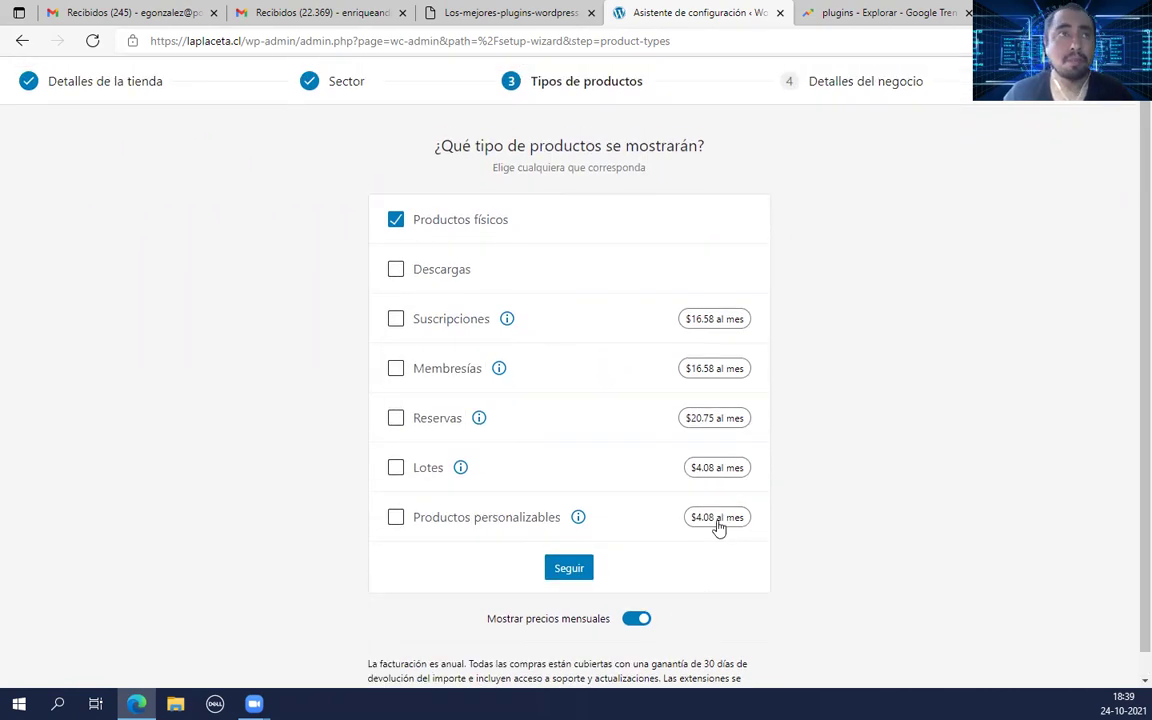
click(566, 572)
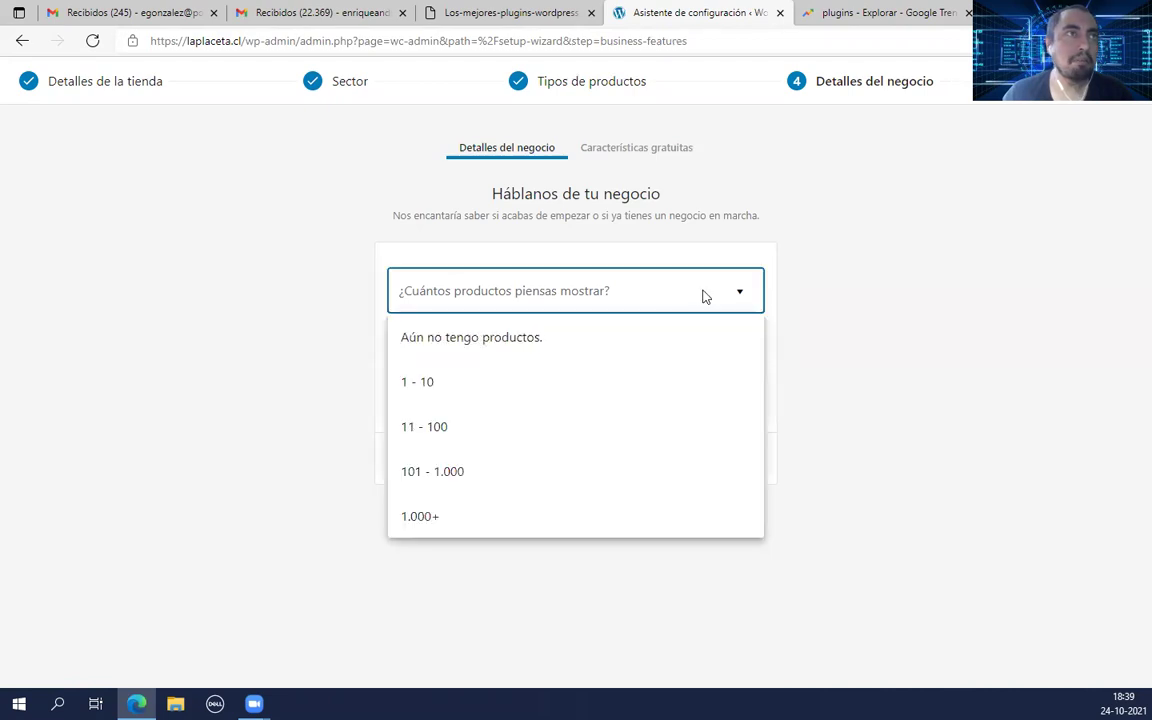
Step: Answer no products yet, no selling elsewhere, built for a client; accept the free features
click(469, 343)
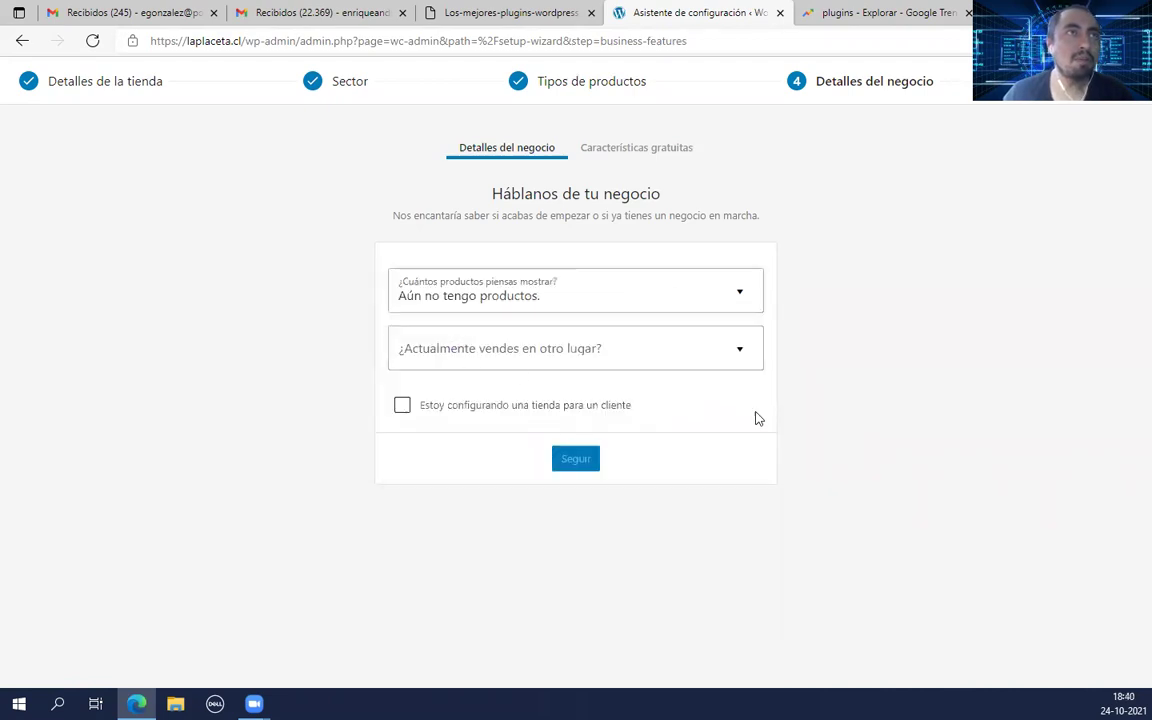
click(607, 352)
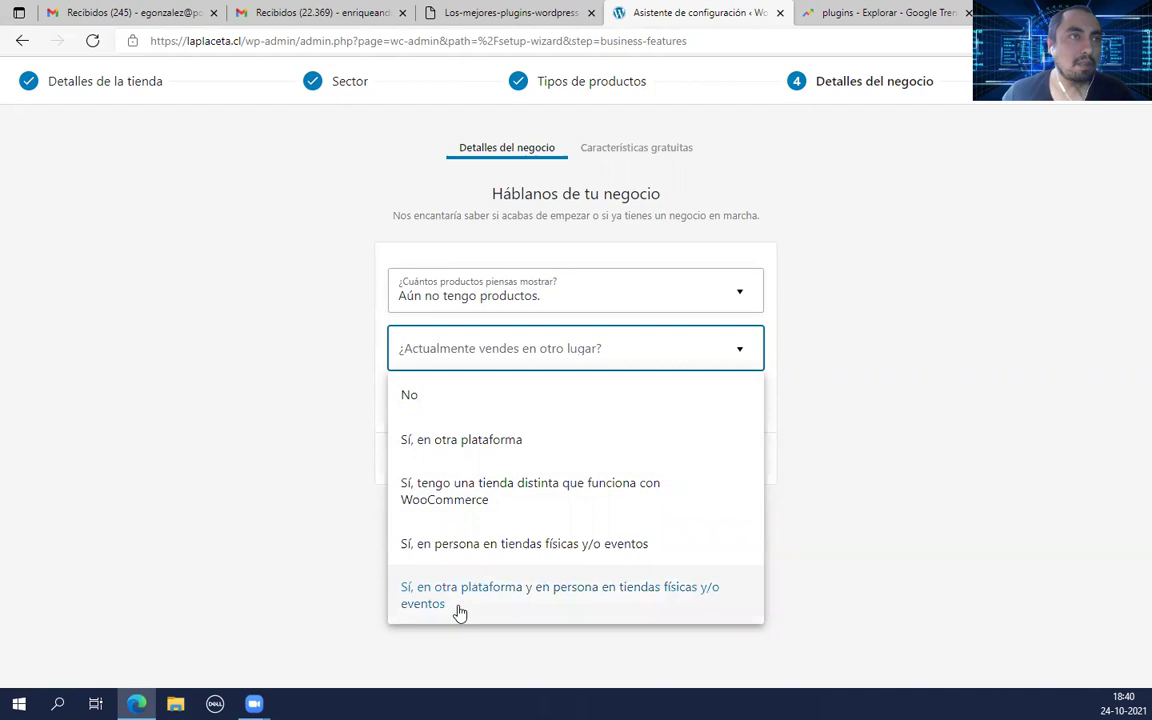
click(418, 409)
click(403, 405)
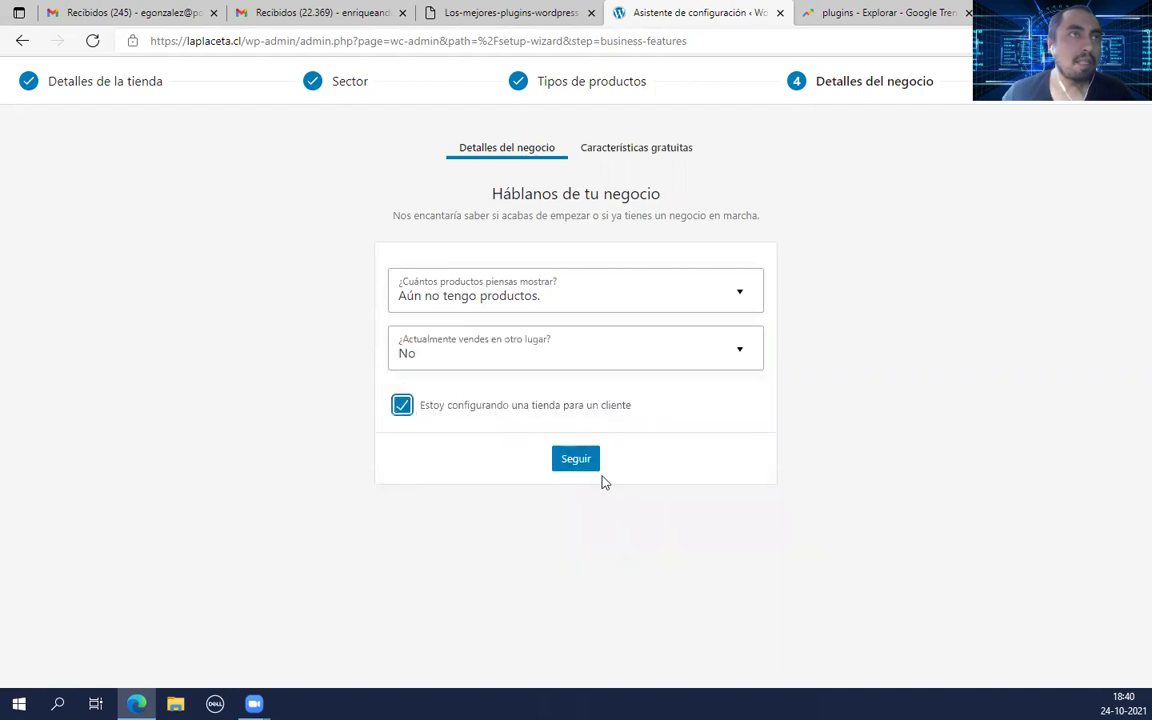
click(574, 464)
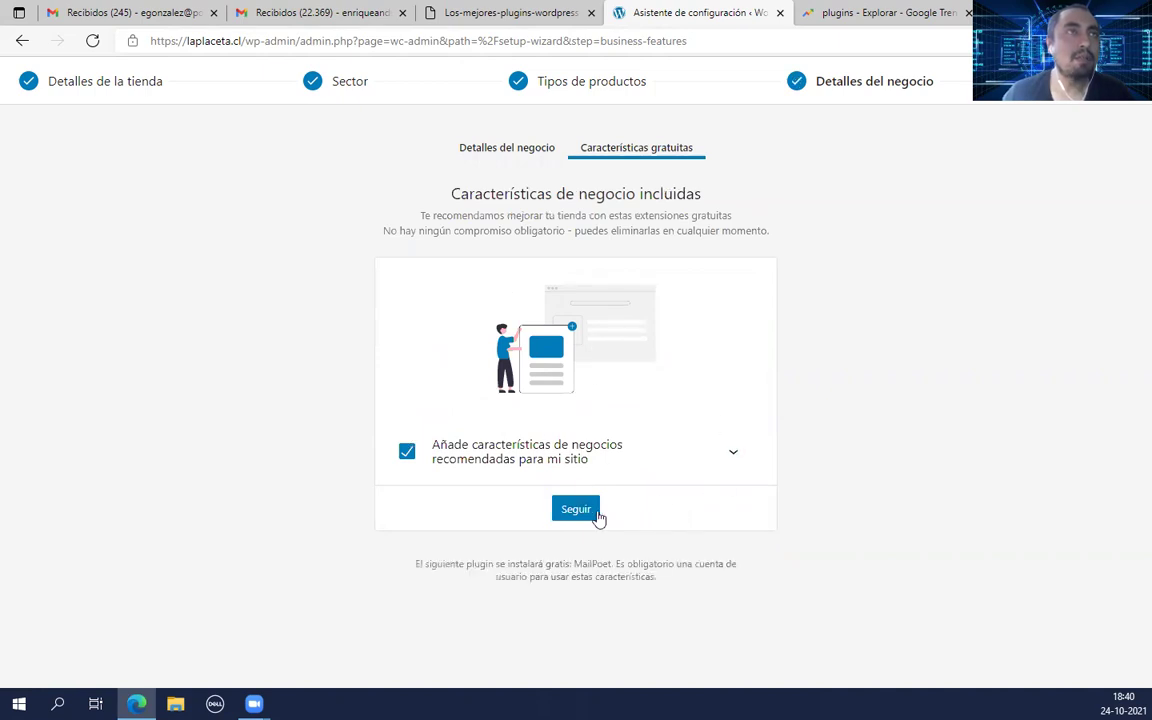
click(587, 513)
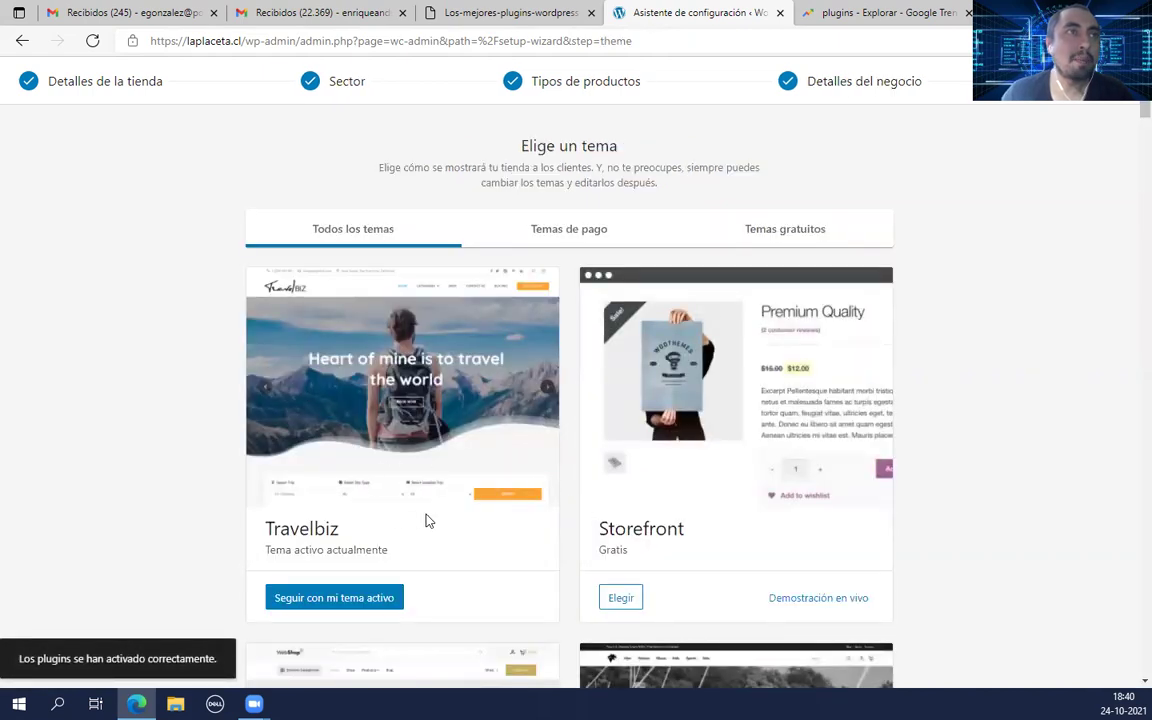
Step: Browse the theme cards and continue with the active Travelbiz theme
scroll(380, 540, down, 3)
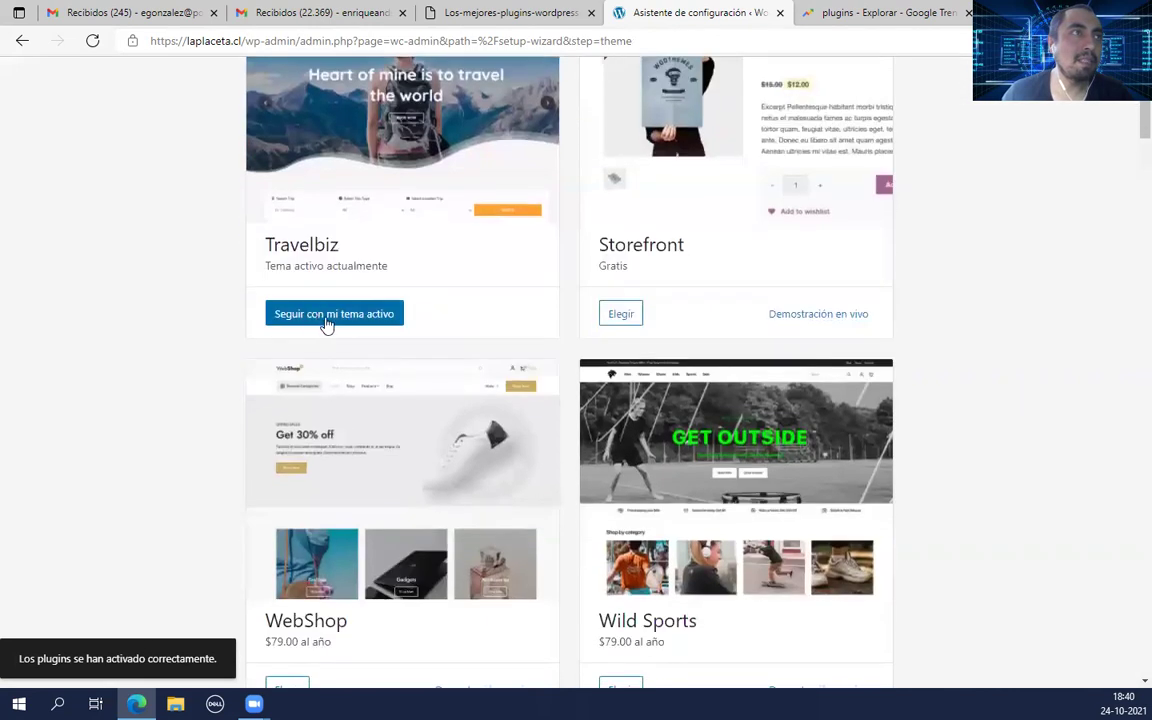
scroll(380, 381, up, 2)
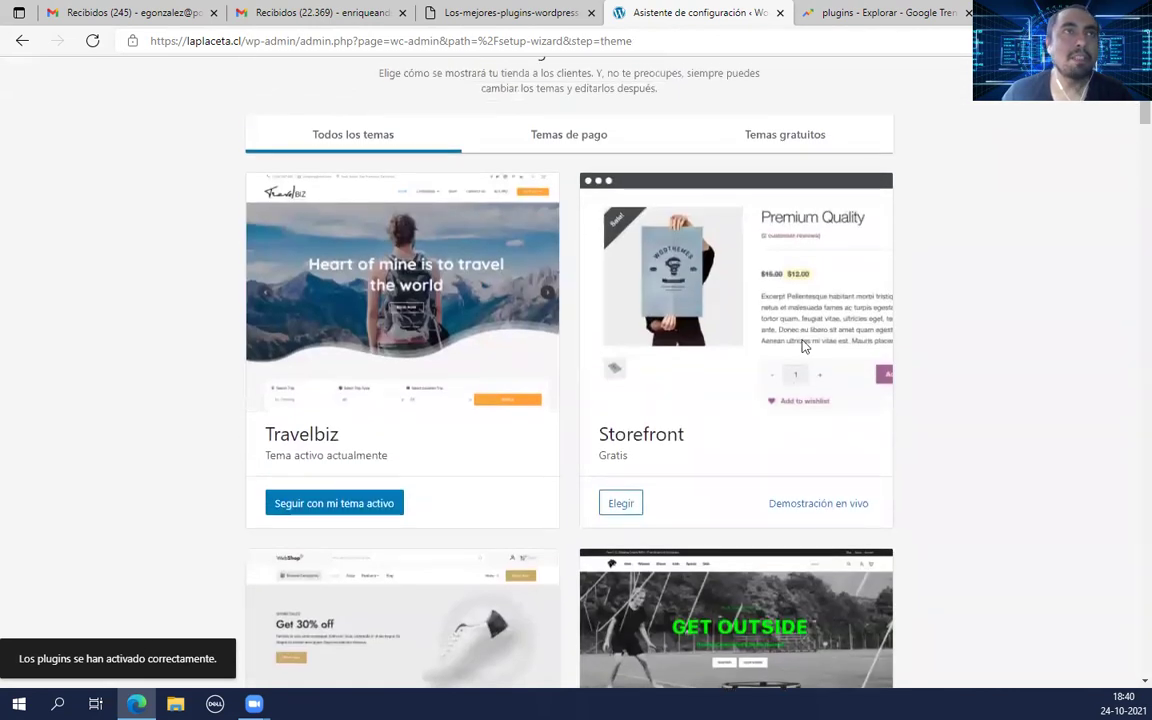
scroll(784, 329, down, 4)
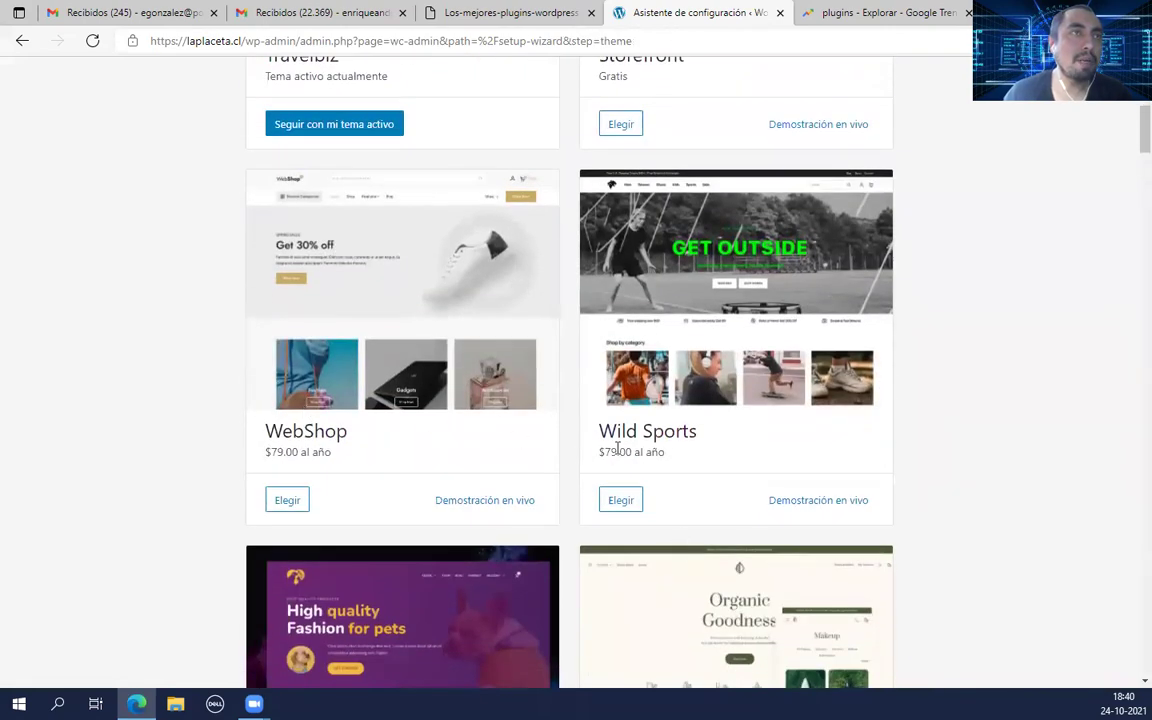
scroll(617, 449, down, 4)
scroll(417, 327, up, 9)
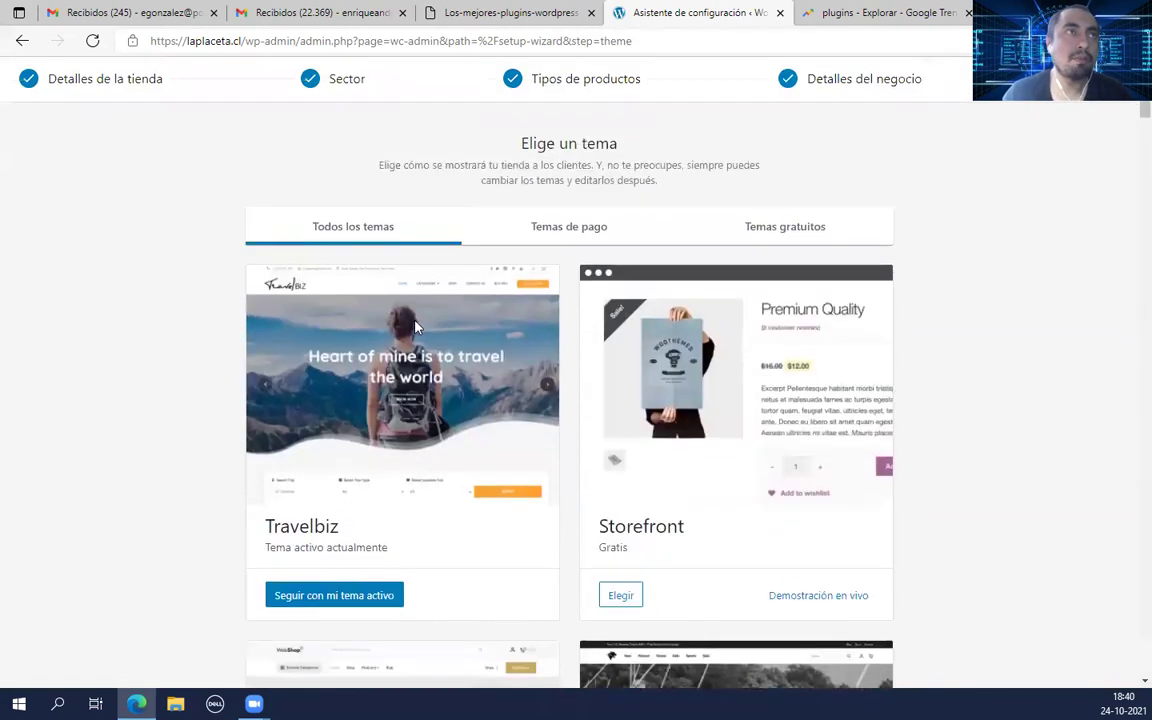
click(333, 600)
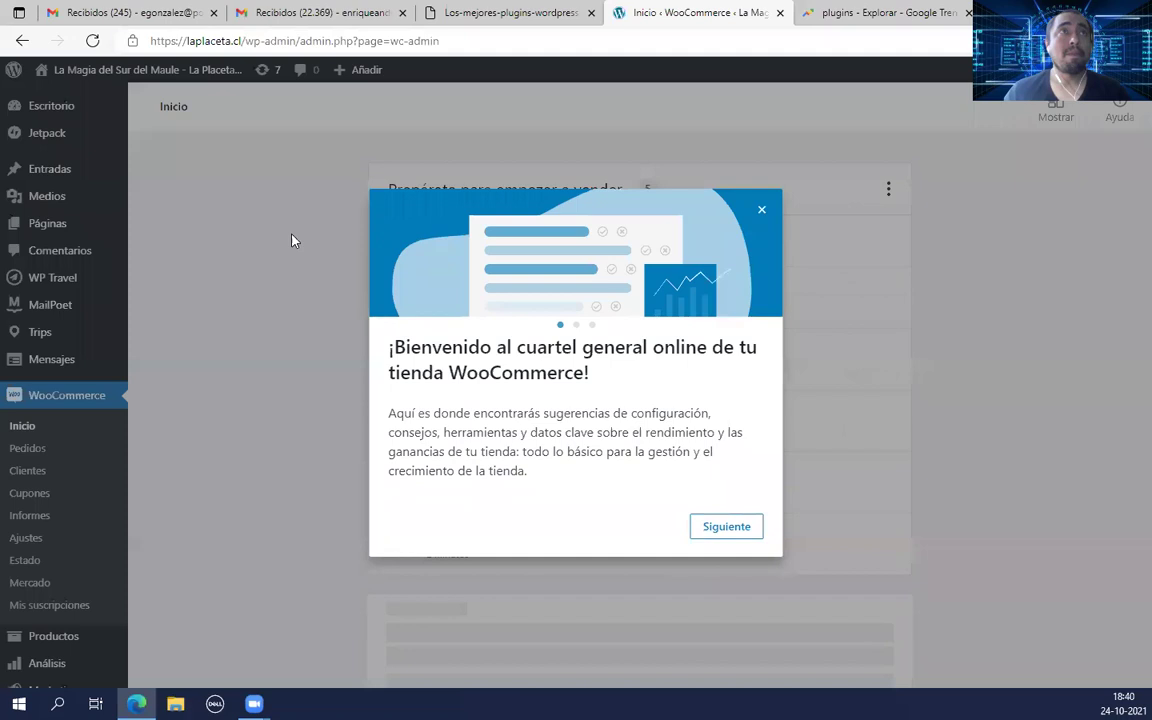
Step: Step through the WooCommerce welcome tips and close the tour
click(730, 531)
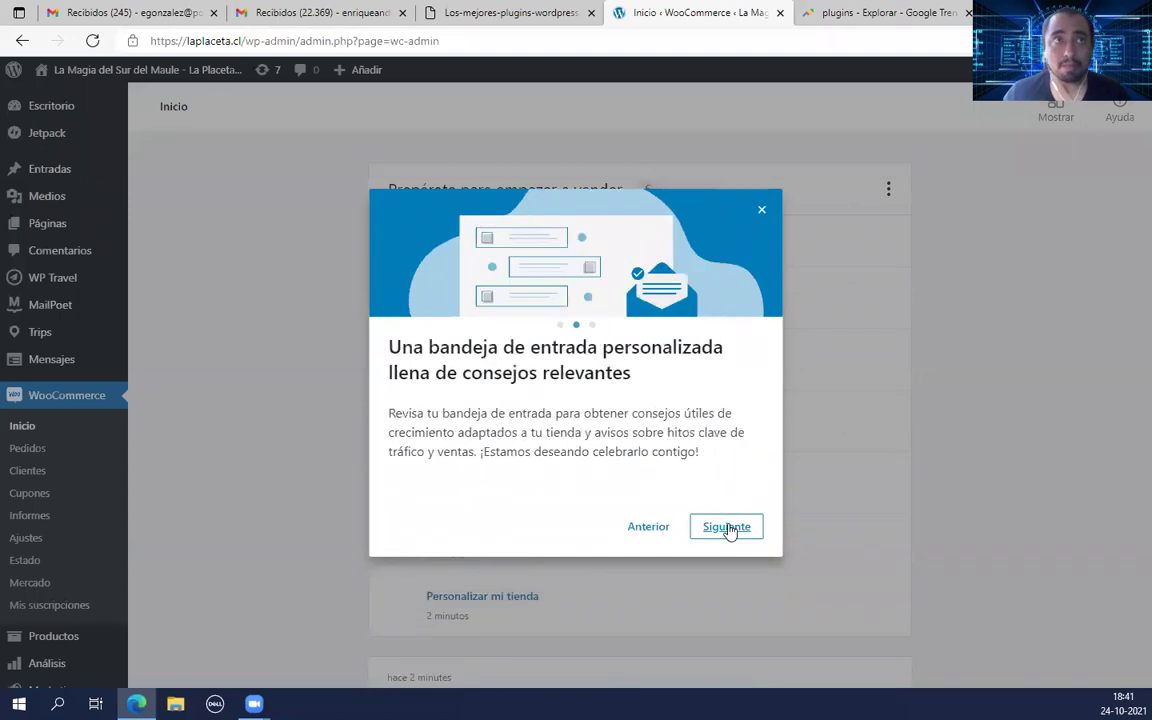
click(730, 531)
click(739, 532)
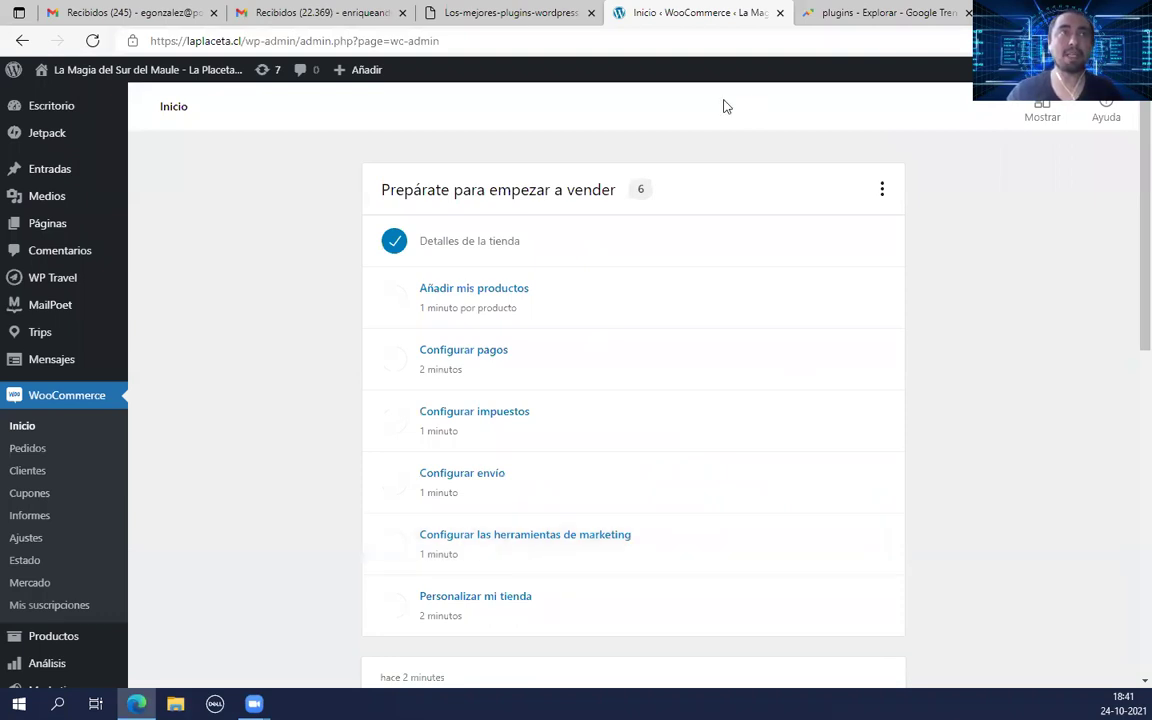
Step: Scroll through the 'Prepárate para empezar a vender' checklist and notices
scroll(933, 491, down, 5)
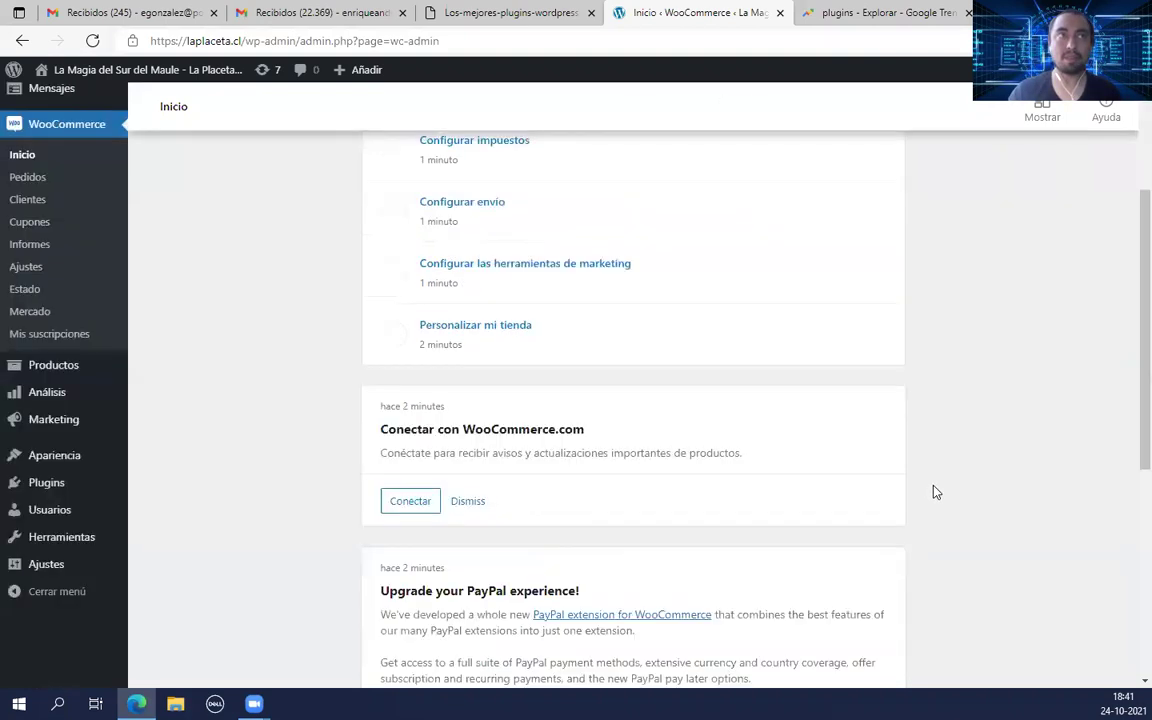
scroll(946, 532, up, 5)
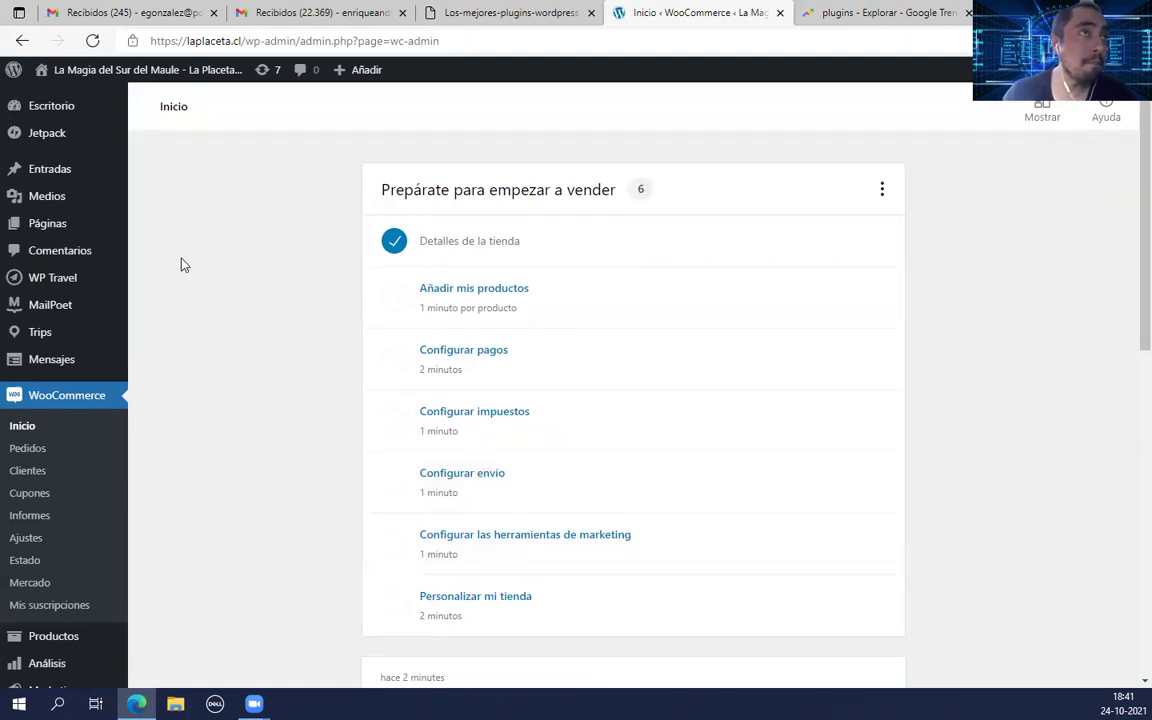
scroll(150, 388, down, 1)
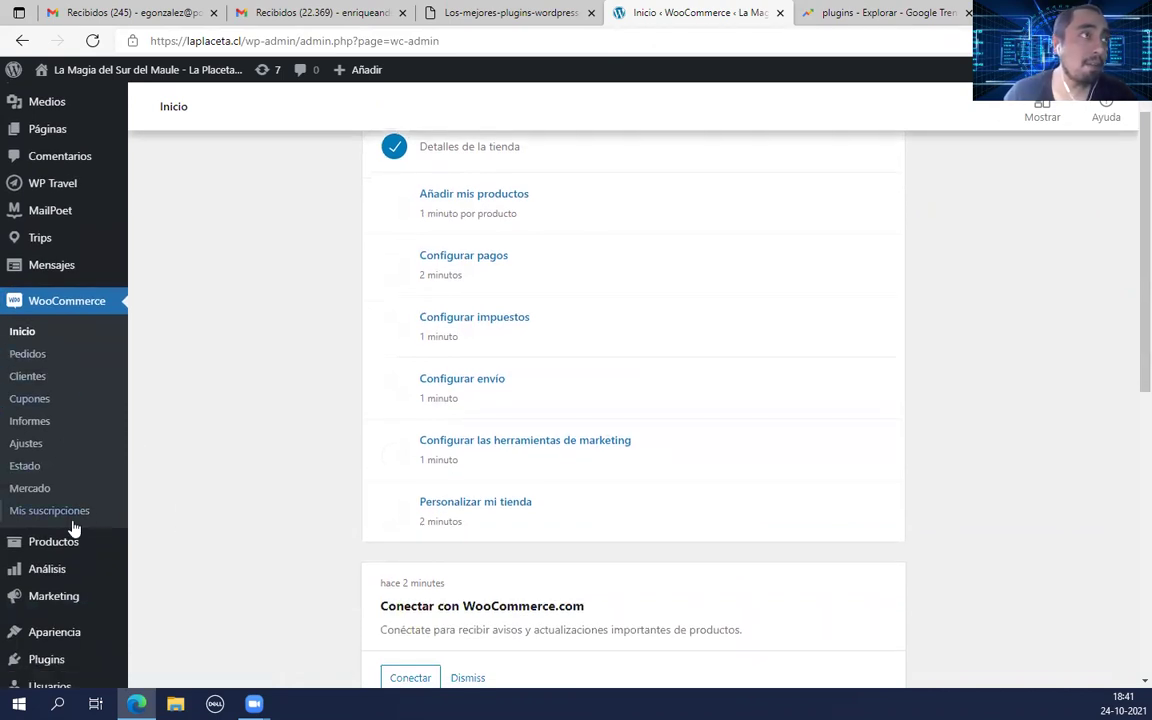
scroll(77, 500, down, 4)
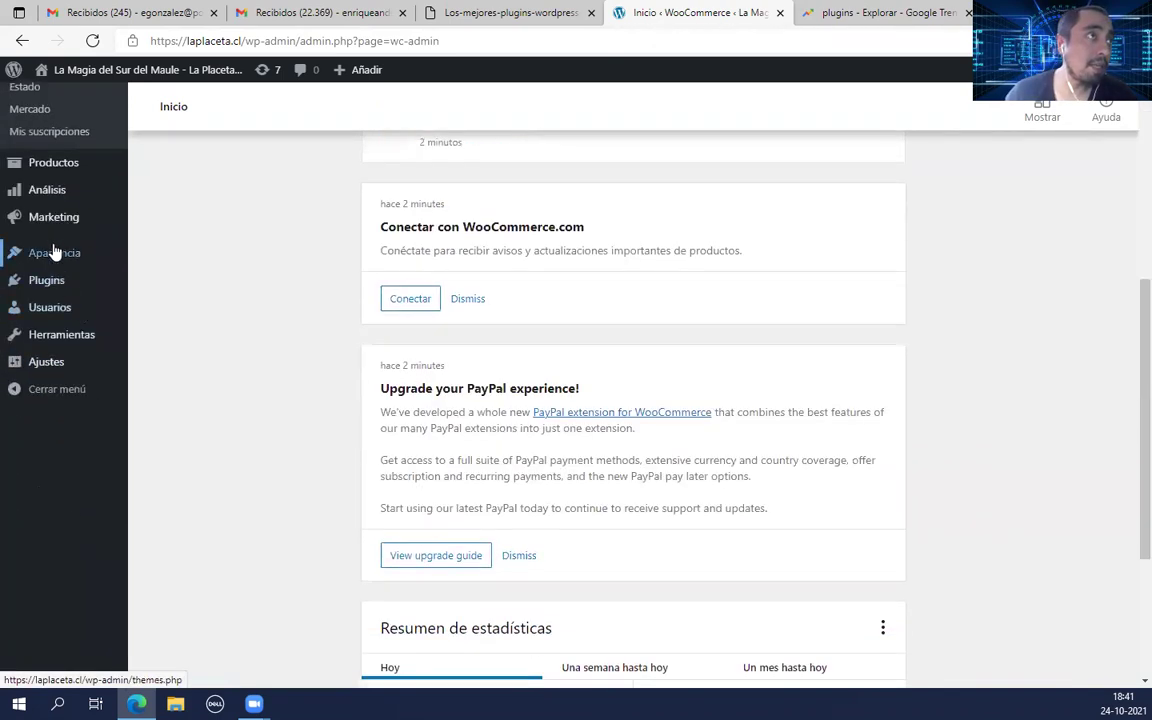
scroll(95, 417, up, 5)
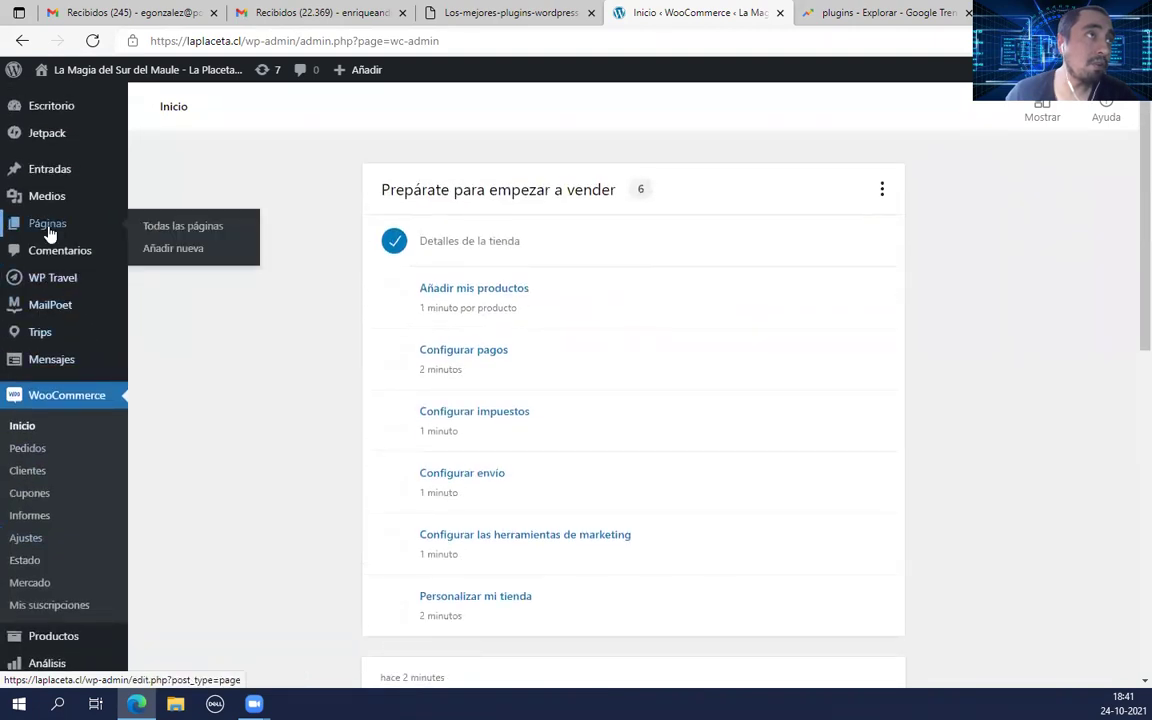
scroll(59, 481, down, 1)
scroll(77, 548, down, 2)
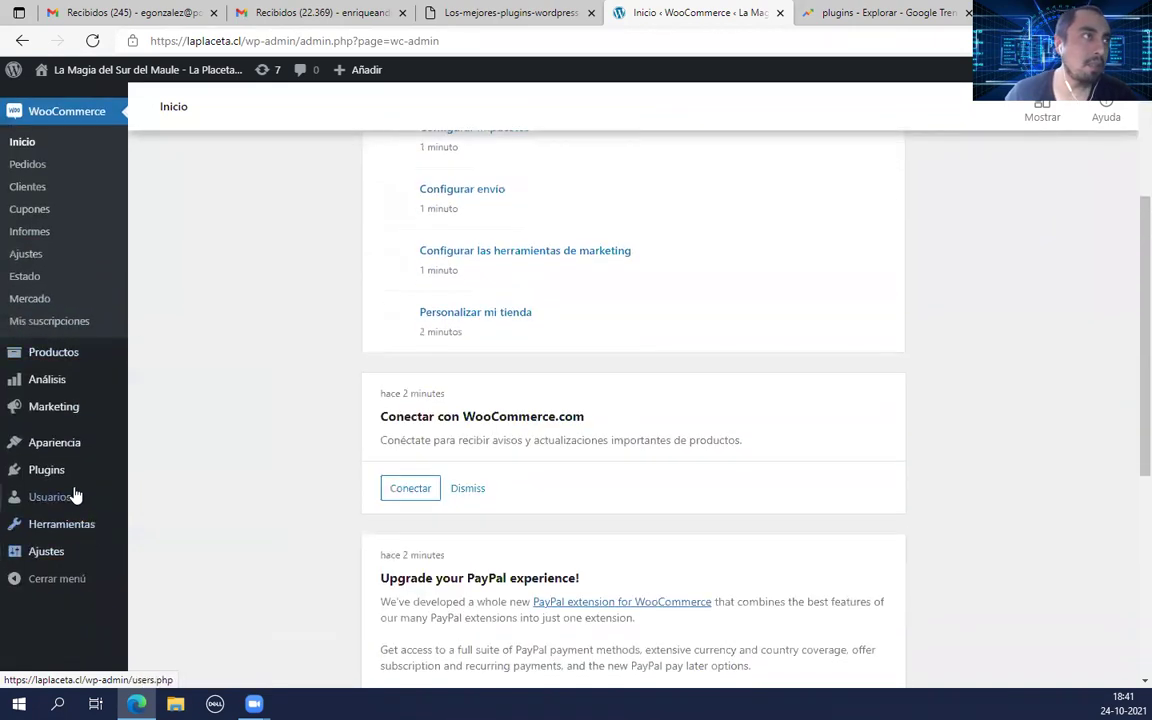
Step: Activate the Anti-Malware Security and Brute-Force Firewall plugin from the Plugins page
click(77, 470)
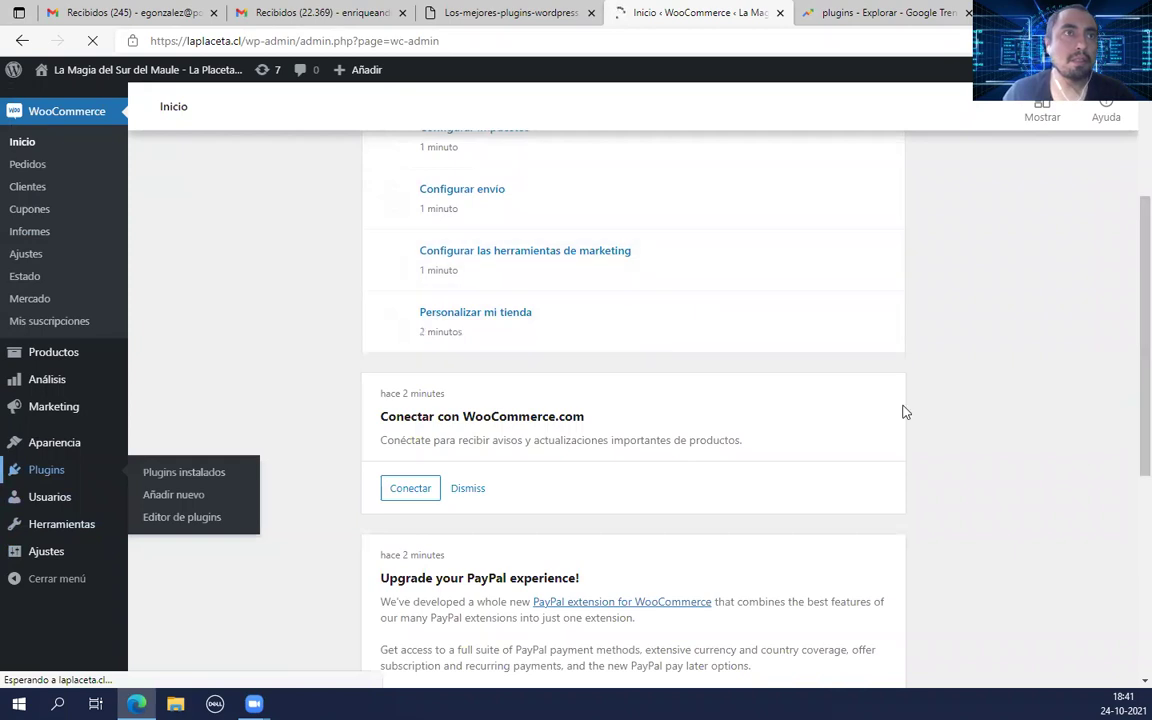
scroll(614, 402, down, 2)
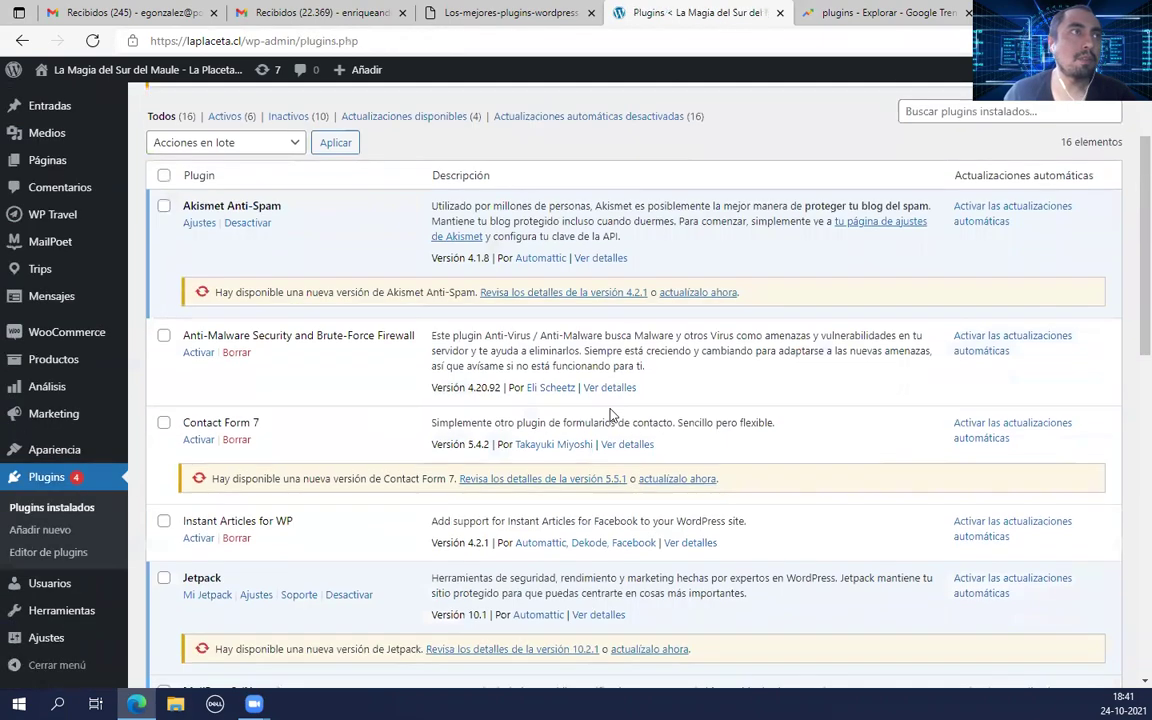
click(197, 353)
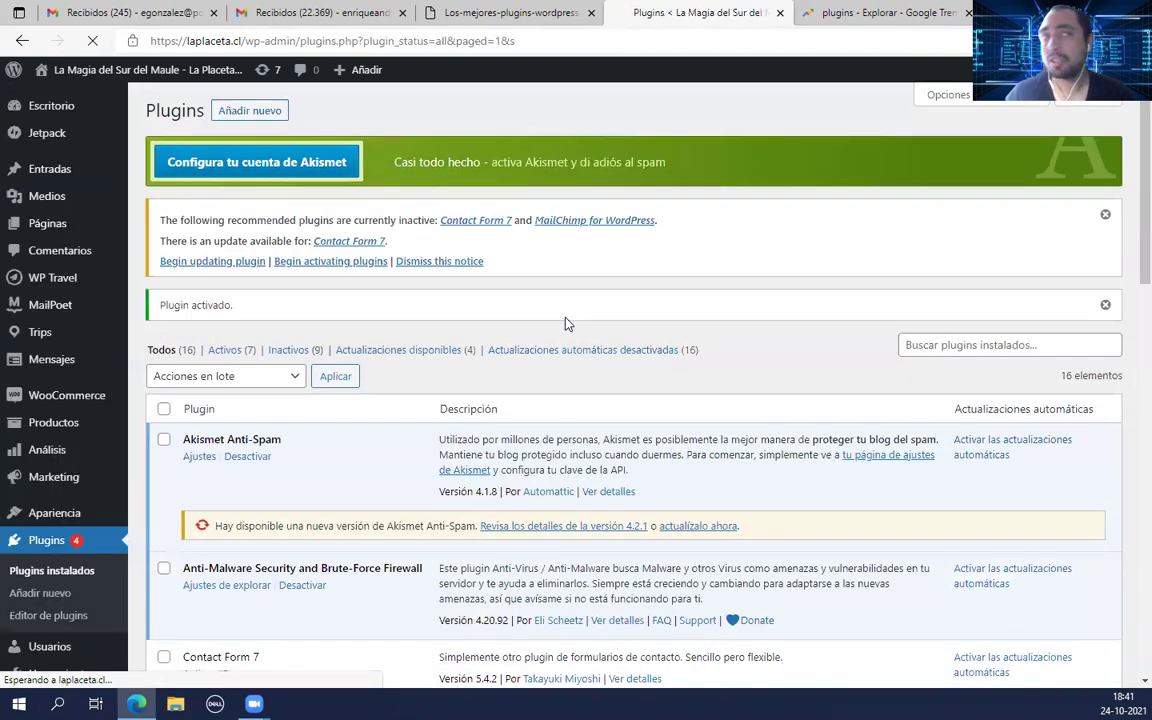
Step: Activate the Contact Form 7 plugin
scroll(378, 386, down, 1)
scroll(378, 386, up, 1)
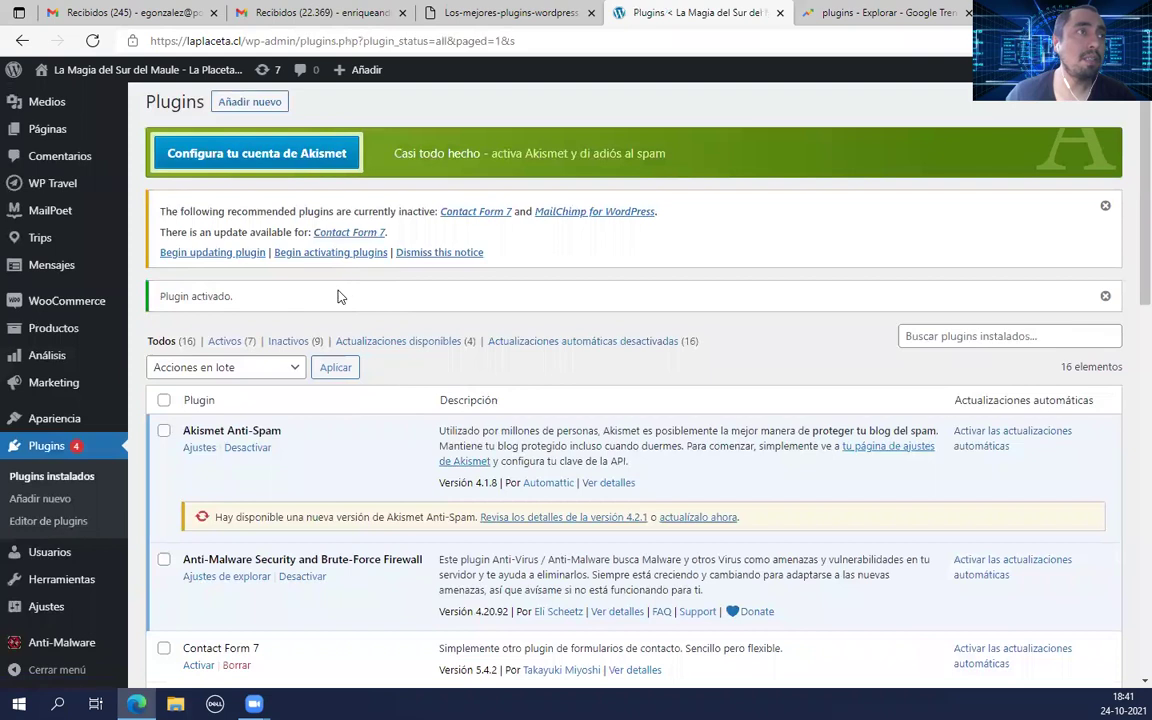
scroll(338, 296, down, 3)
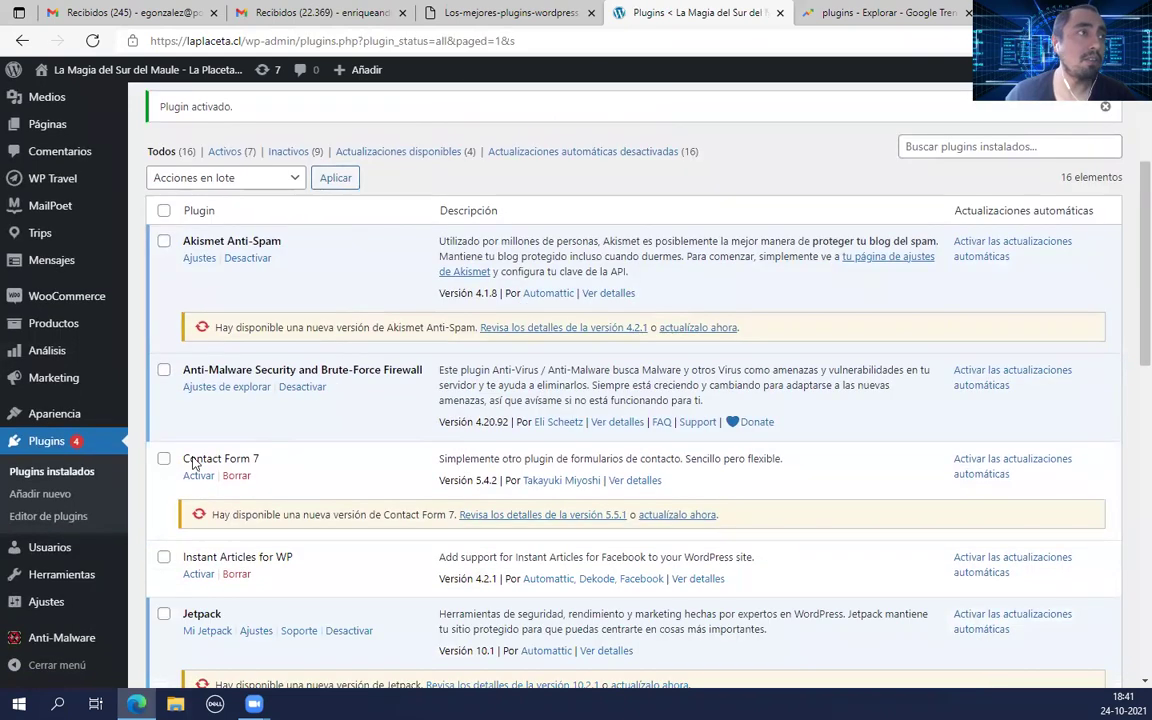
mouse_move(58, 632)
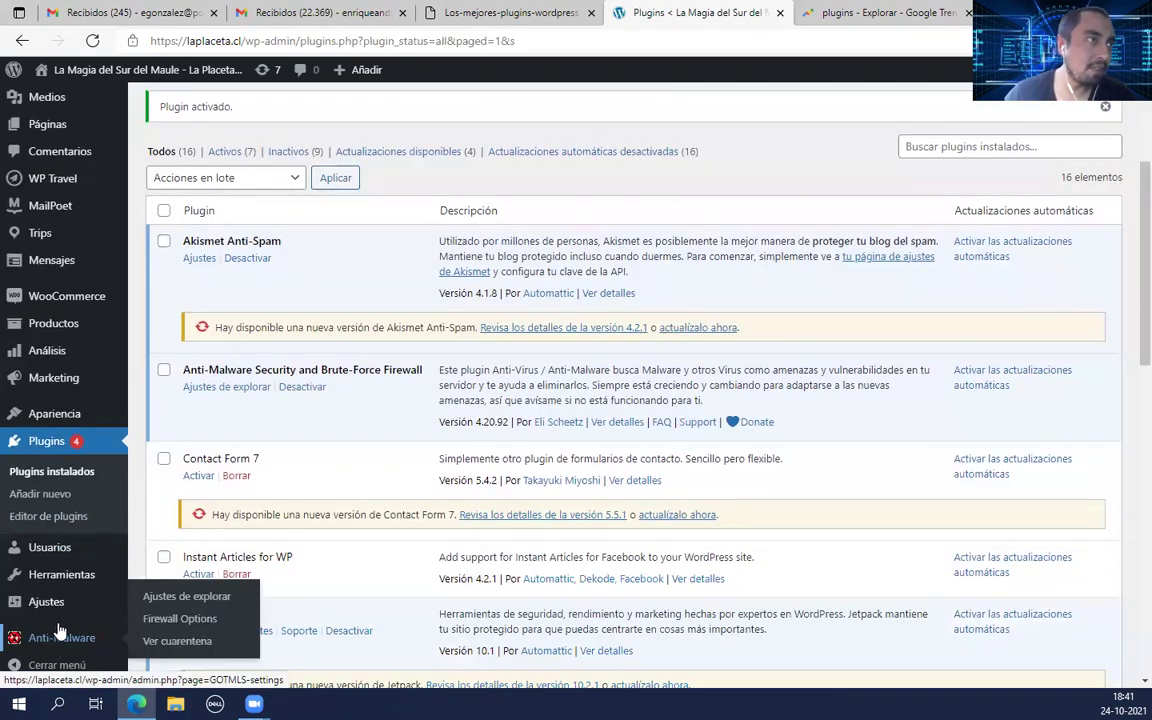
mouse_move(87, 307)
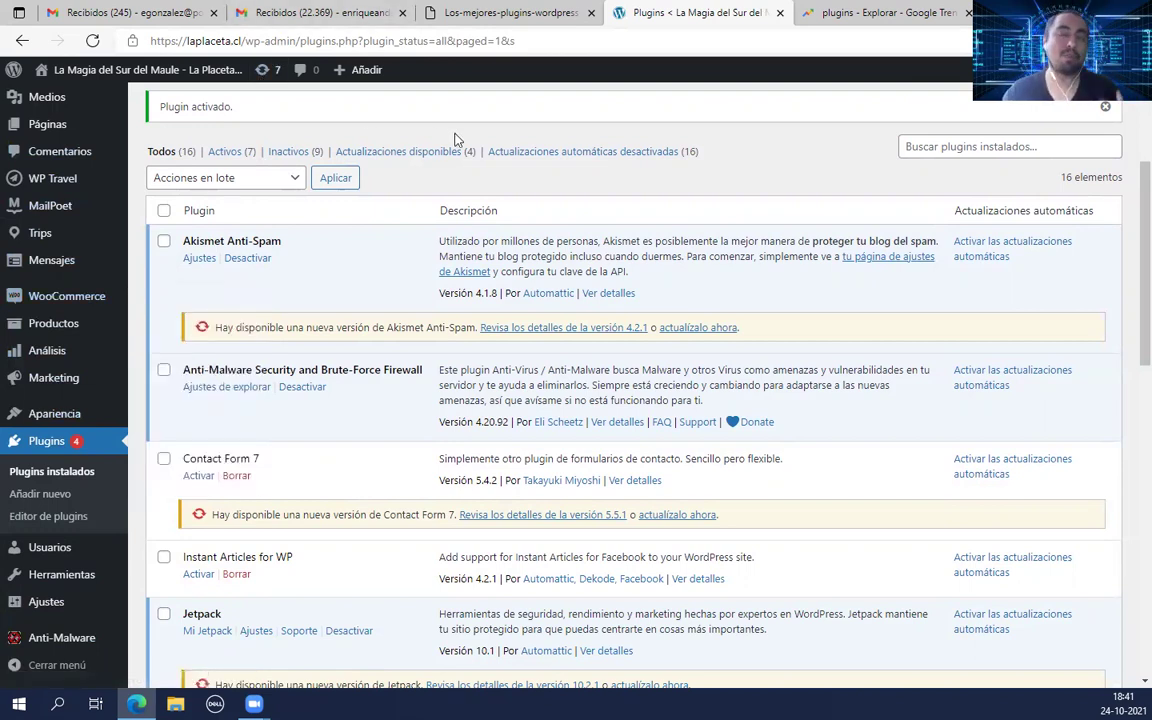
scroll(412, 335, down, 3)
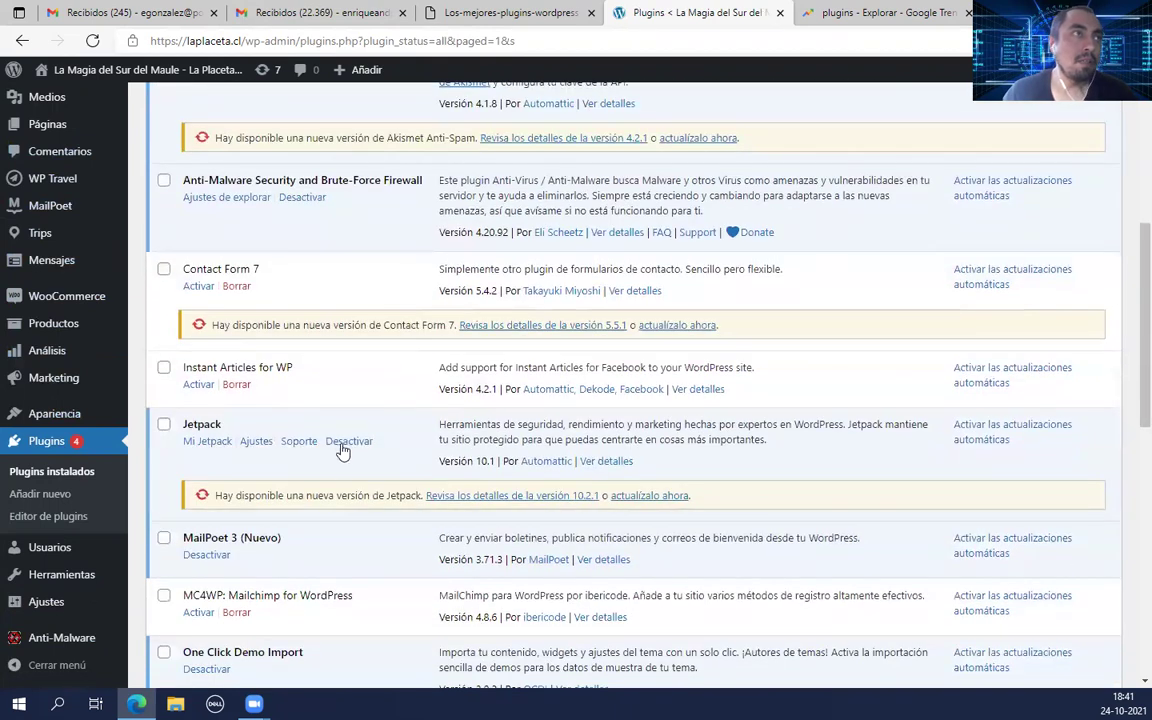
click(199, 287)
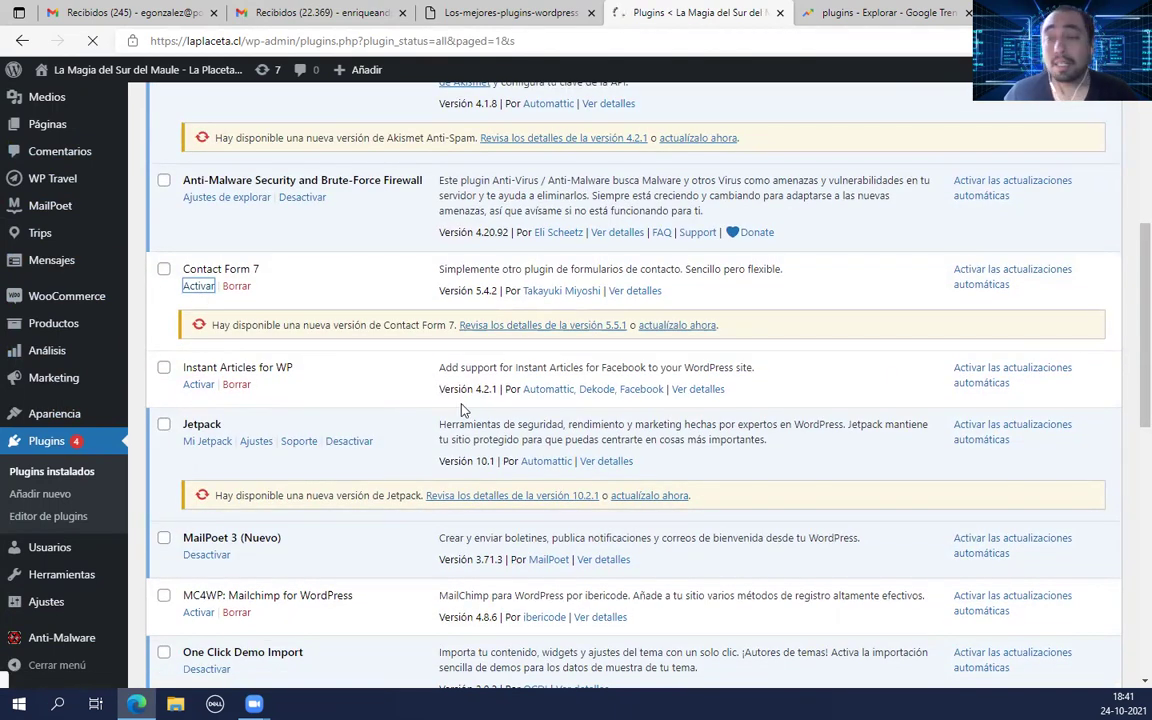
Step: Activate Regiones, Ciudades y Comunas de Chile, WooCommerce Chilean Peso + Chilean States, and Yoast SEO
scroll(468, 400, down, 4)
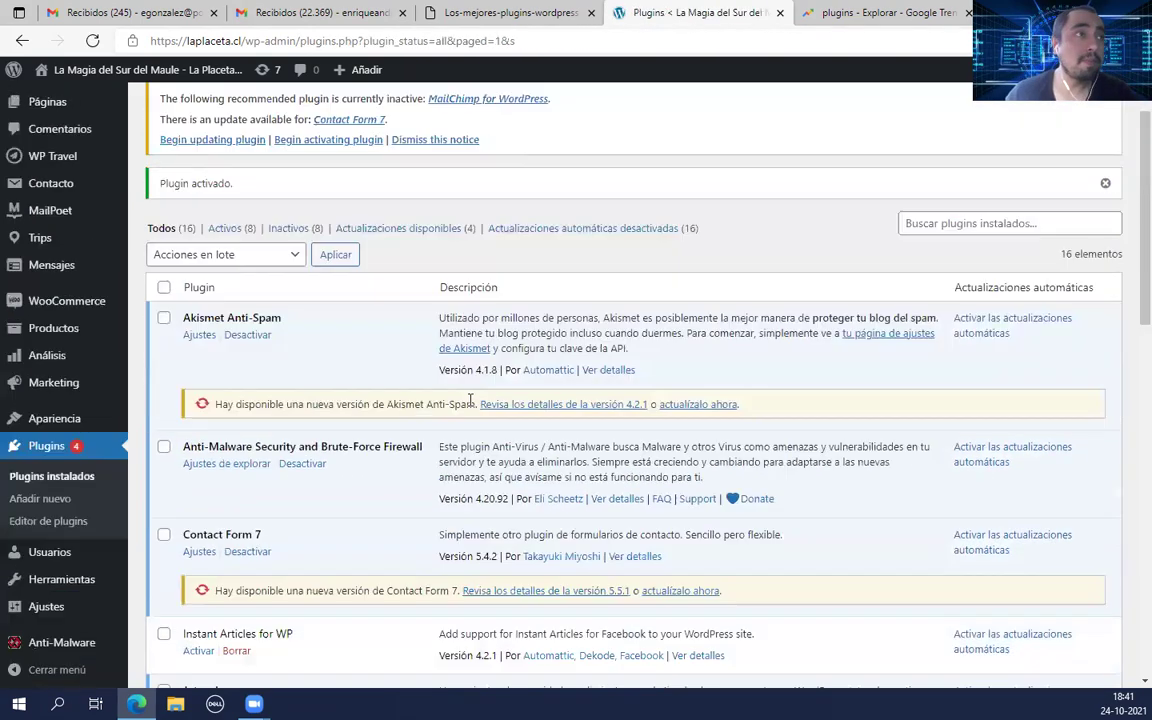
scroll(468, 400, down, 4)
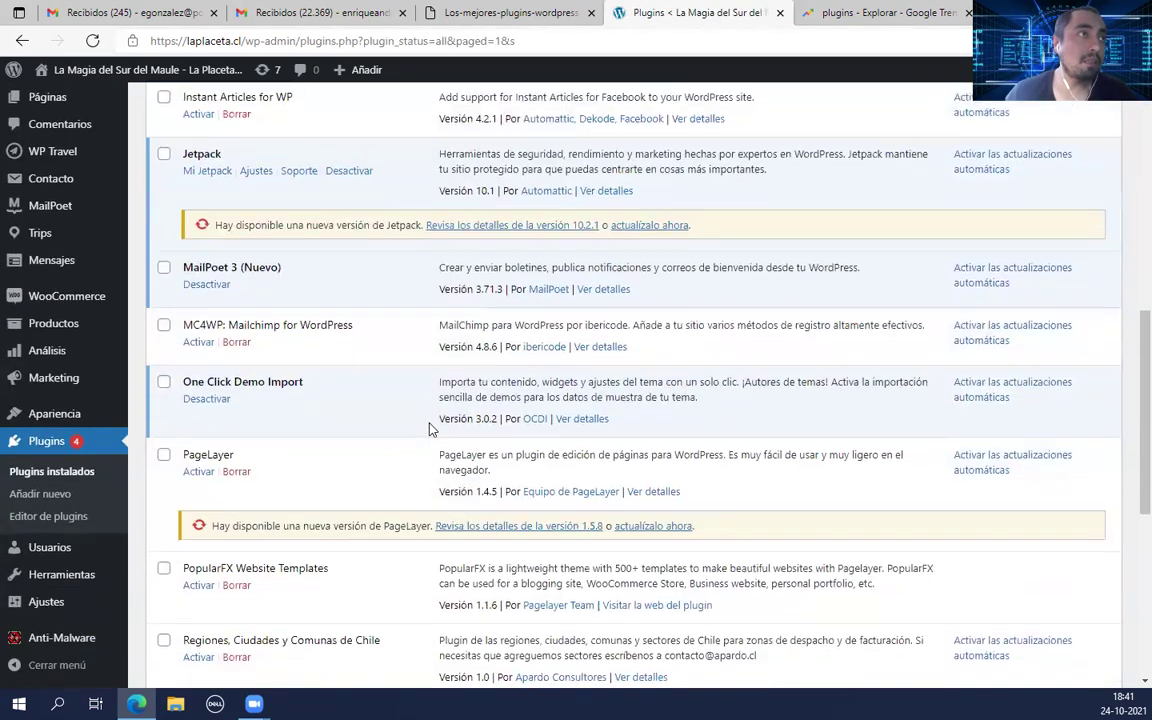
scroll(424, 429, down, 3)
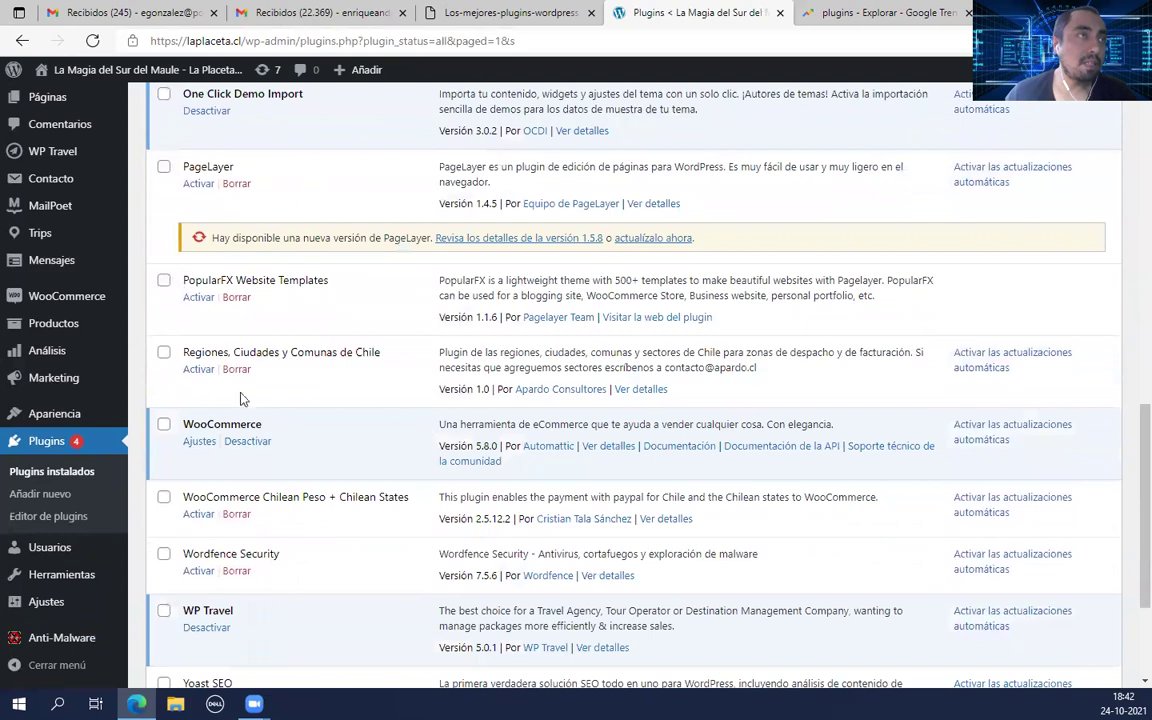
click(198, 369)
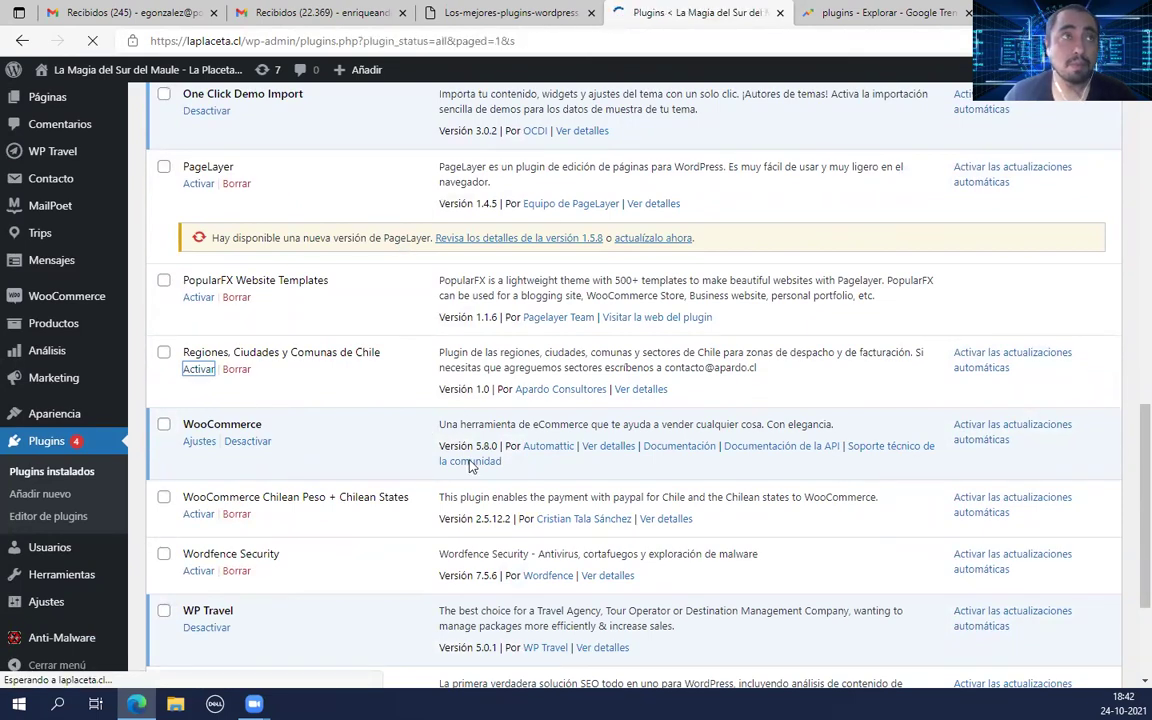
scroll(245, 364, down, 10)
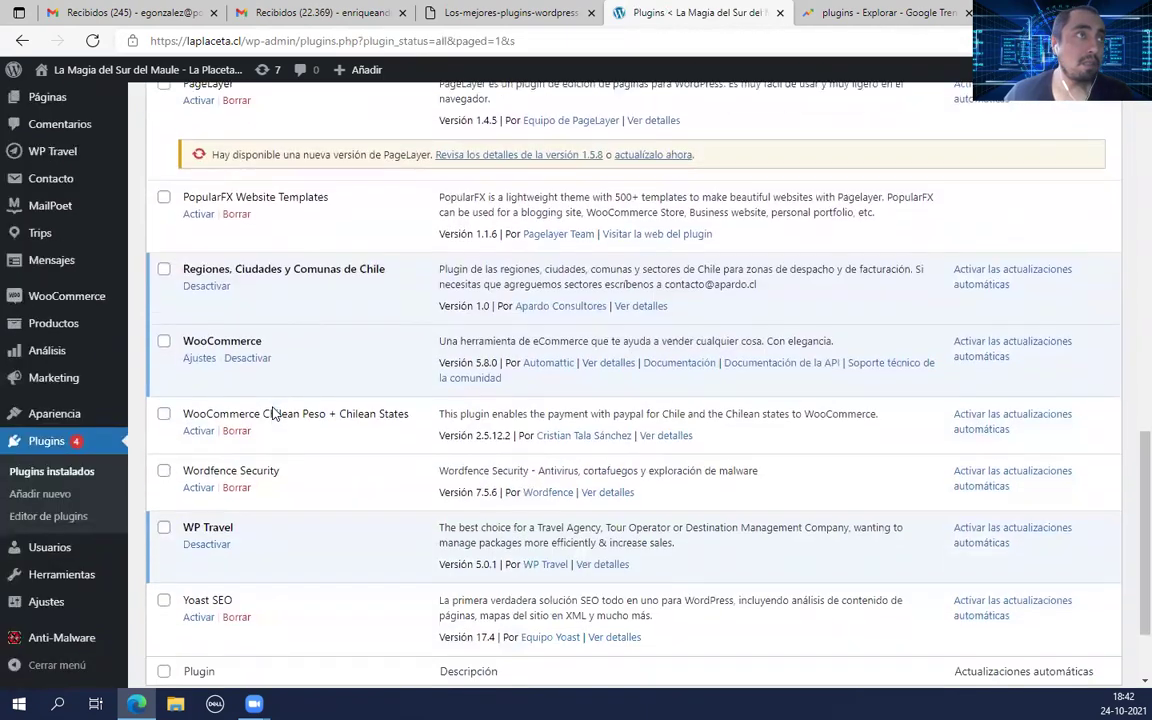
scroll(297, 460, down, 2)
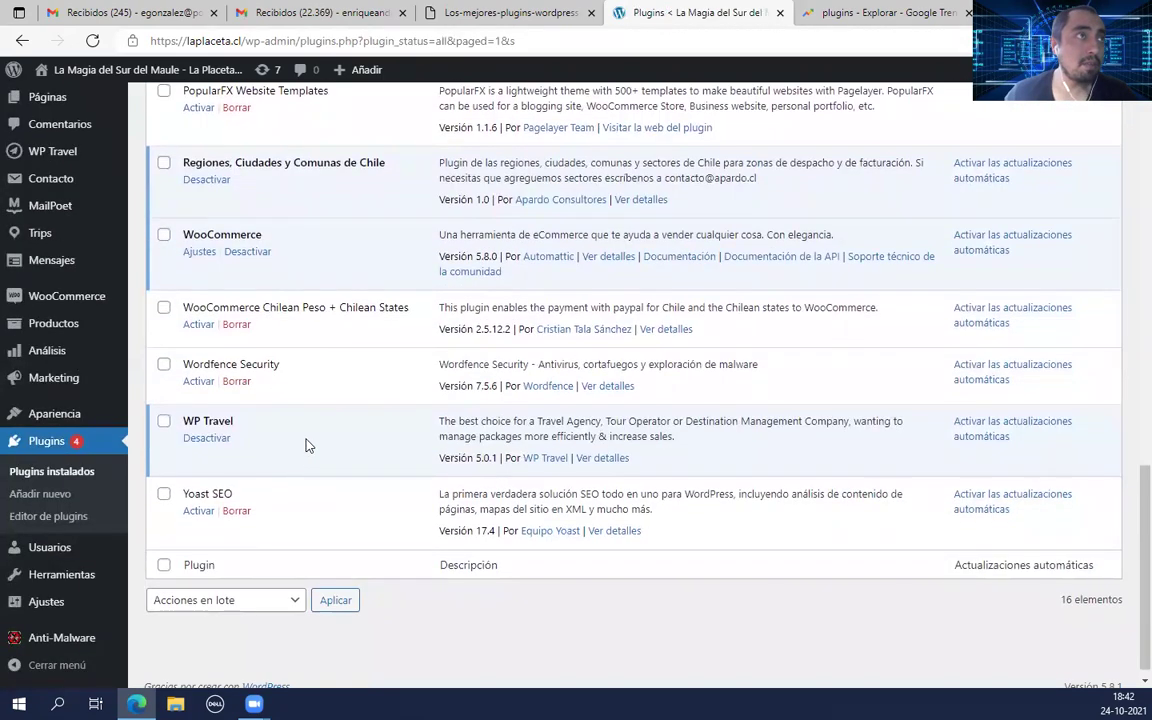
click(199, 326)
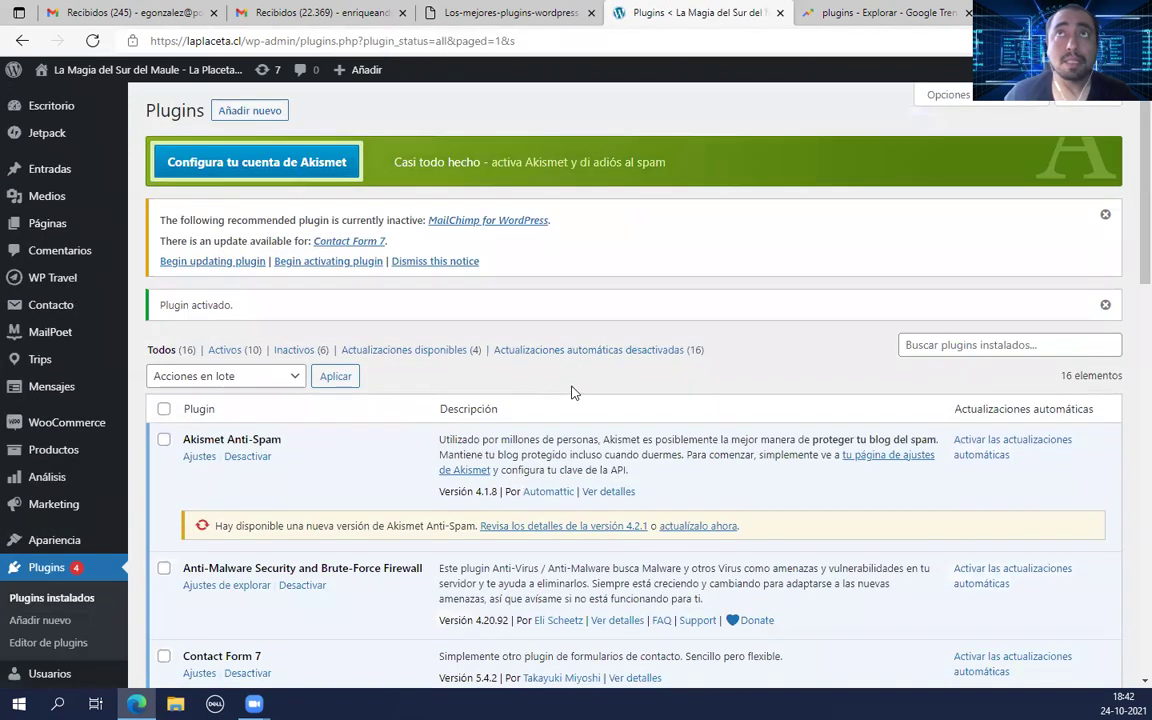
scroll(352, 455, down, 15)
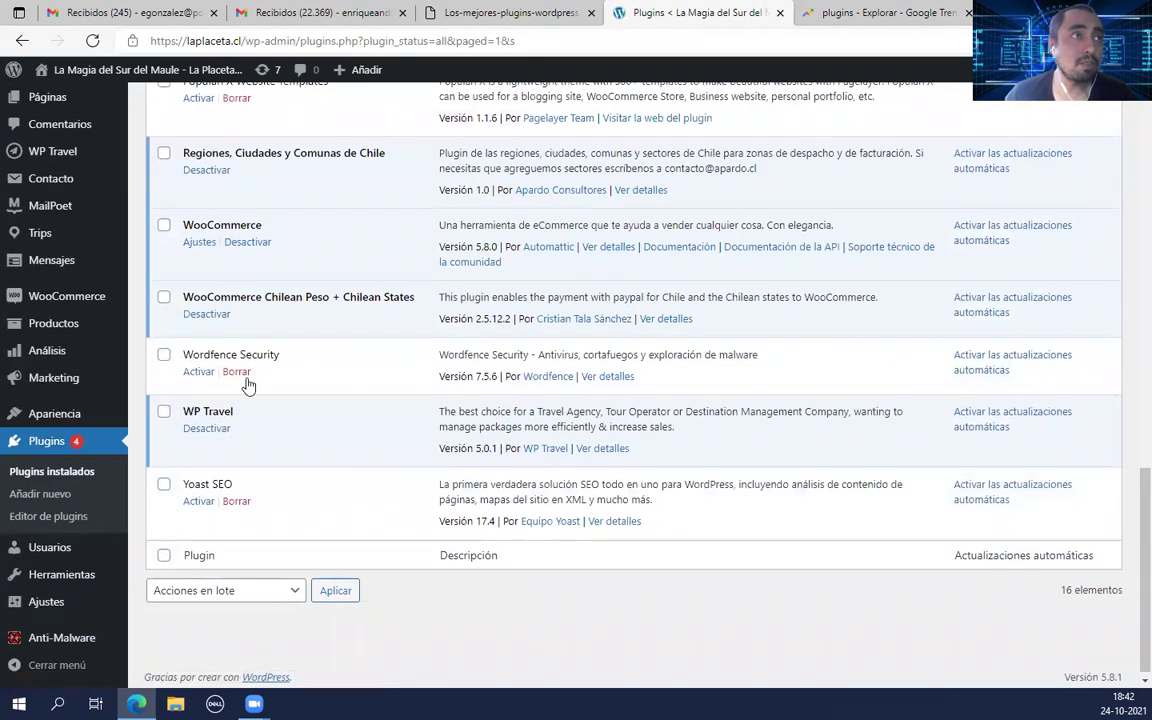
click(198, 501)
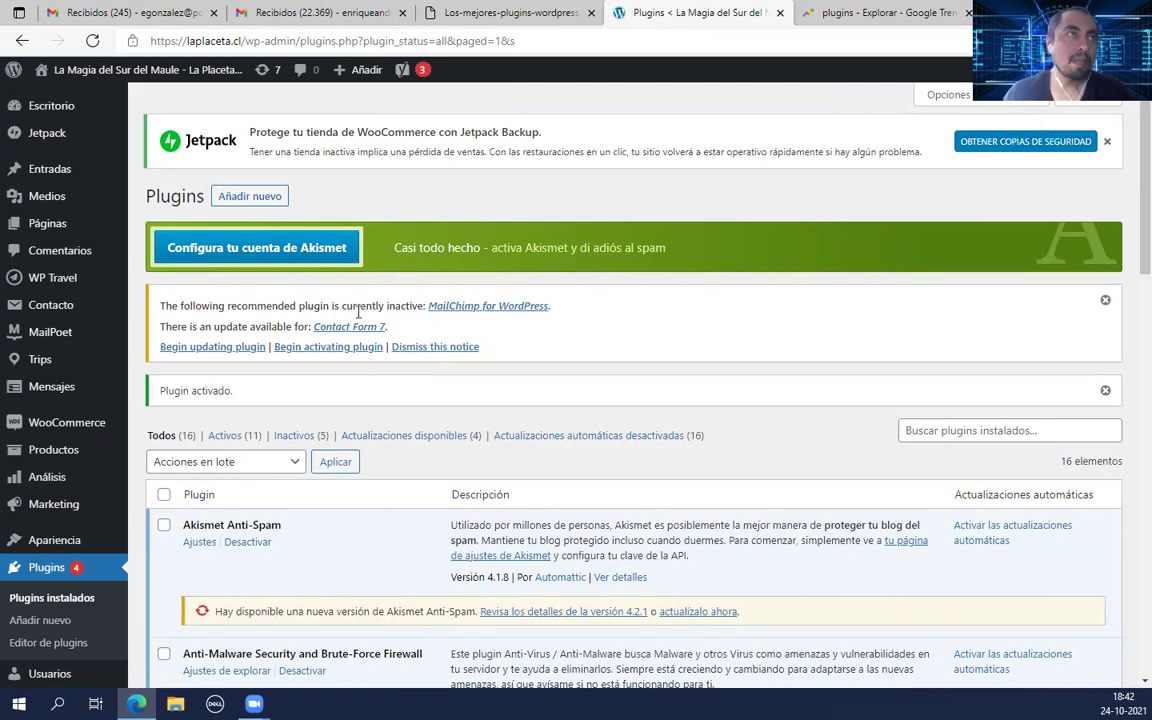
Step: Check Yoast SEO is active and open its General dashboard from the SEO menu
scroll(330, 320, down, 3)
scroll(326, 389, down, 9)
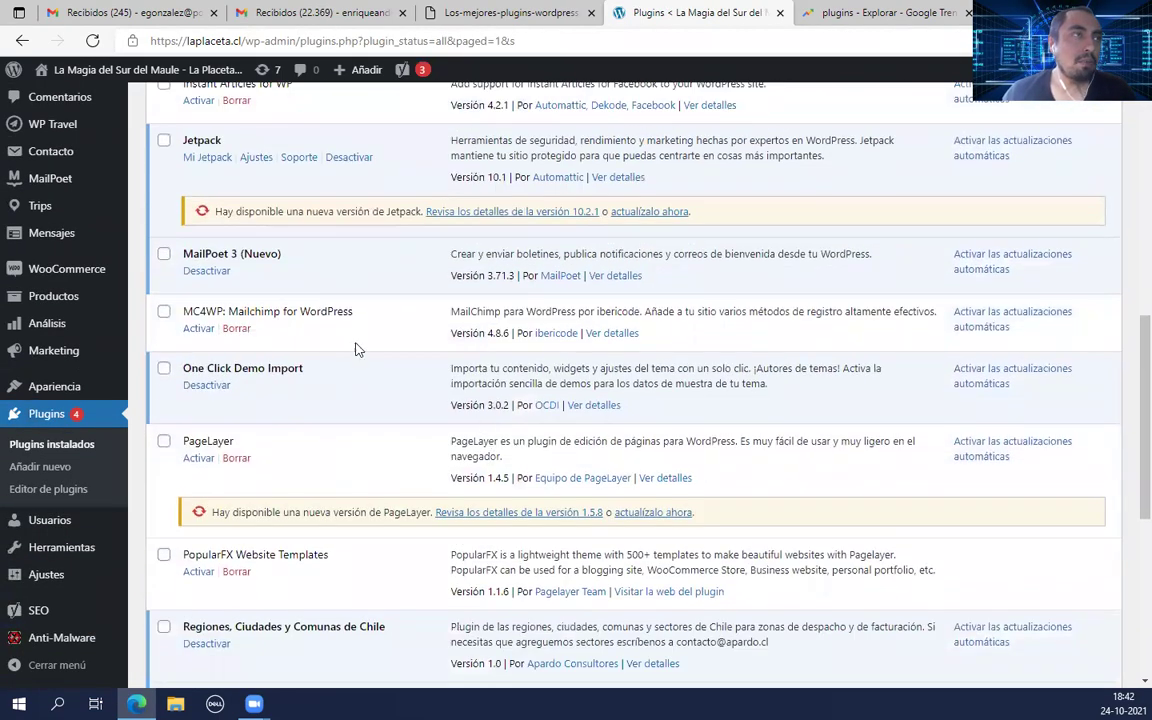
scroll(420, 460, down, 5)
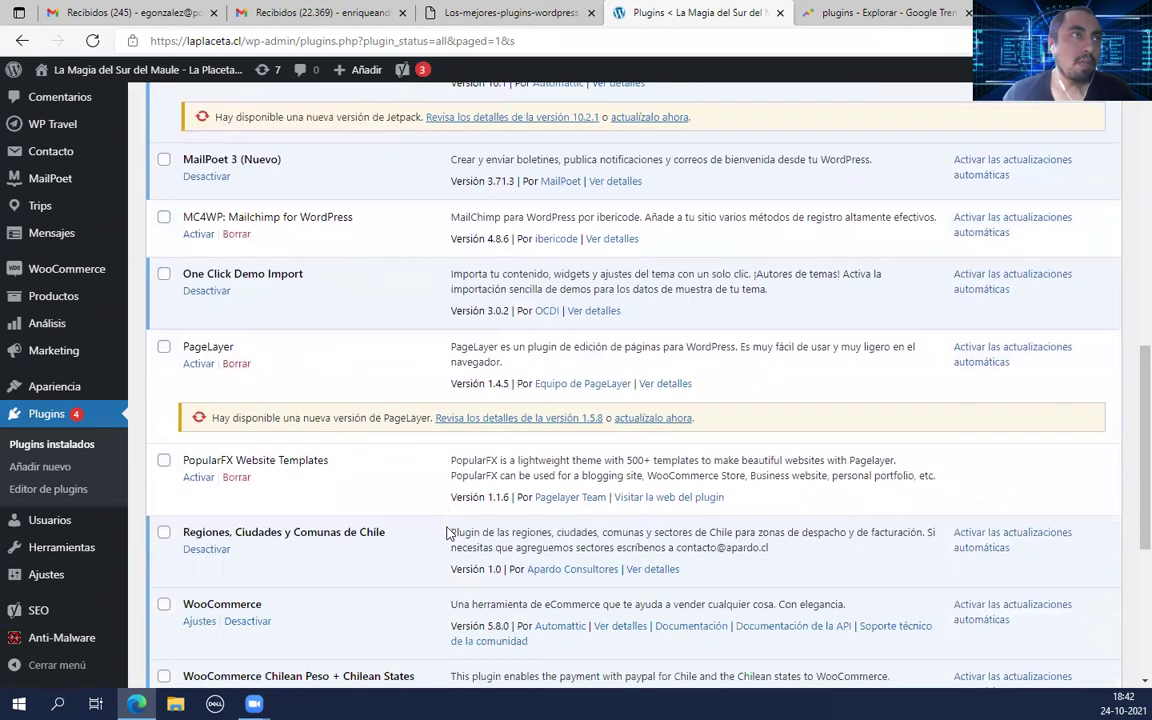
scroll(438, 540, down, 2)
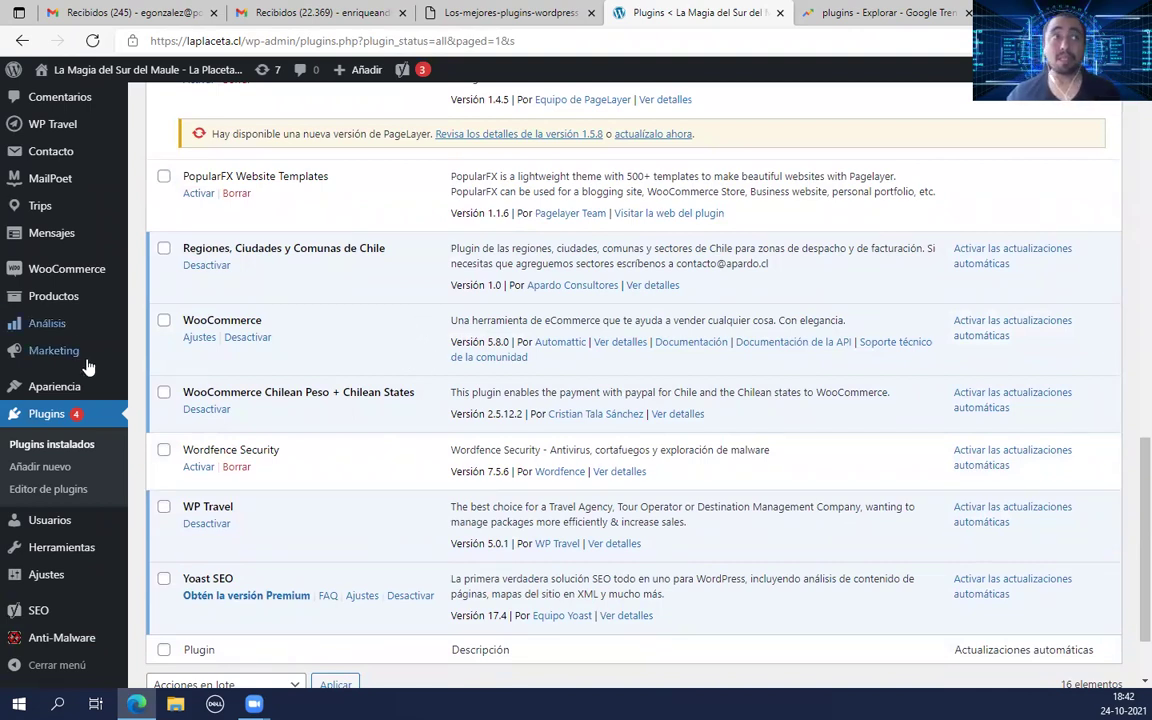
mouse_move(52, 274)
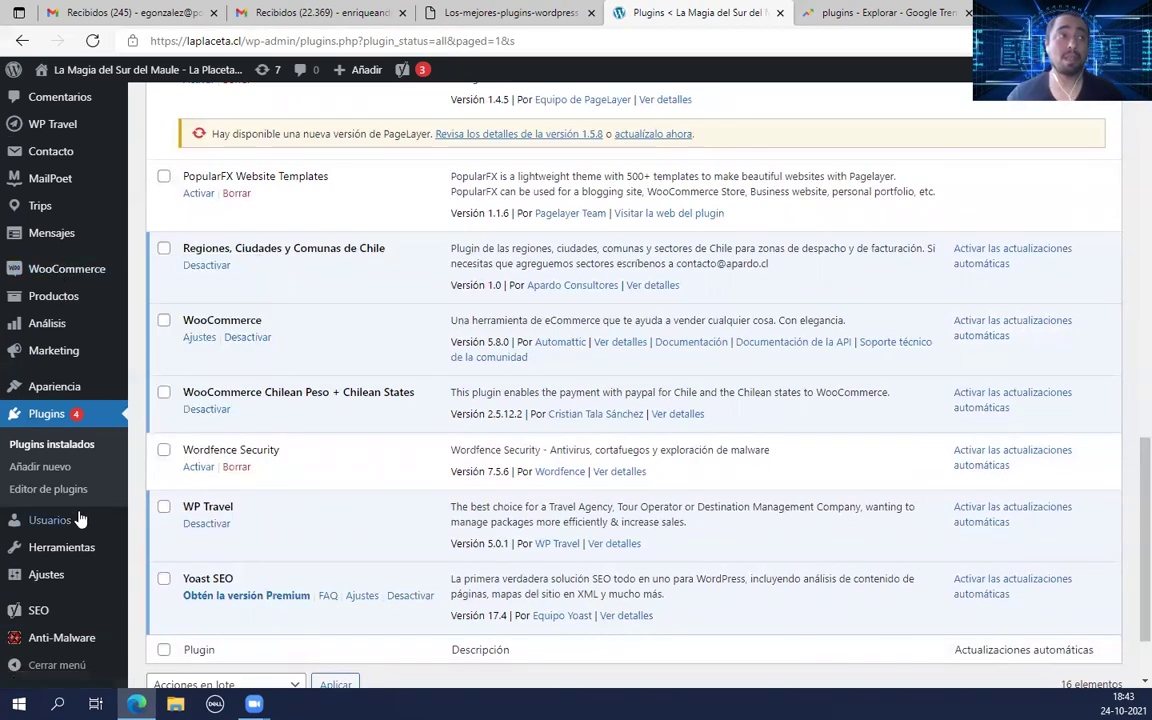
scroll(82, 560, down, 1)
mouse_move(38, 612)
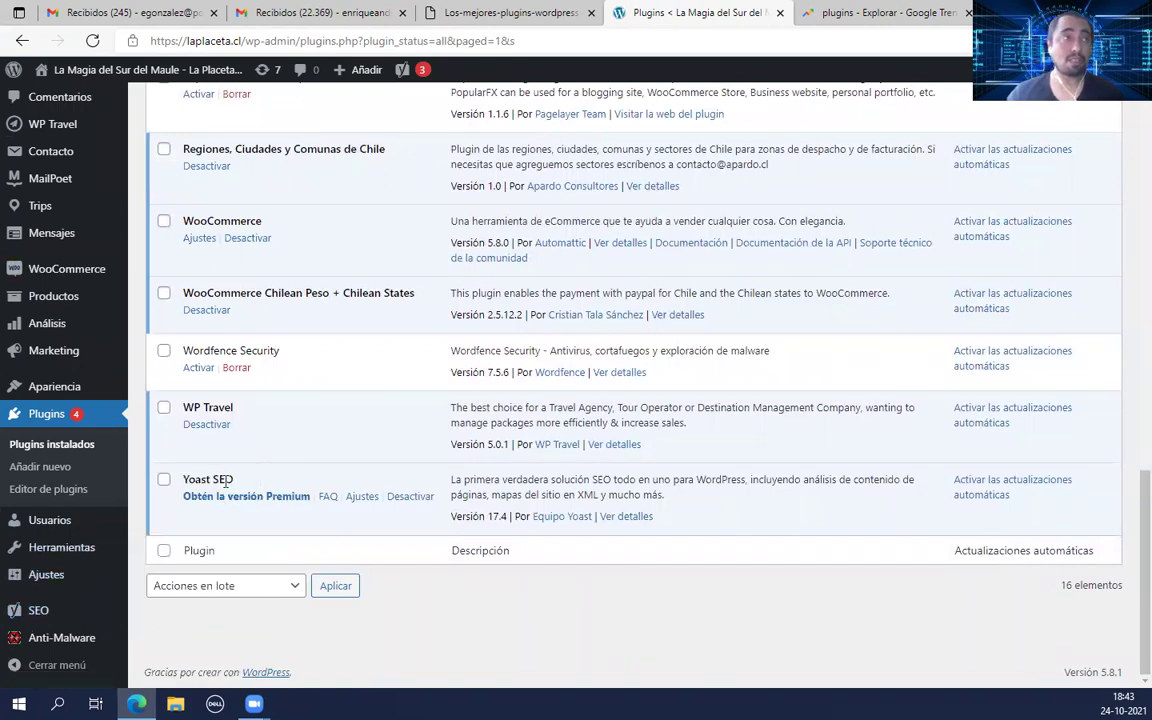
click(40, 612)
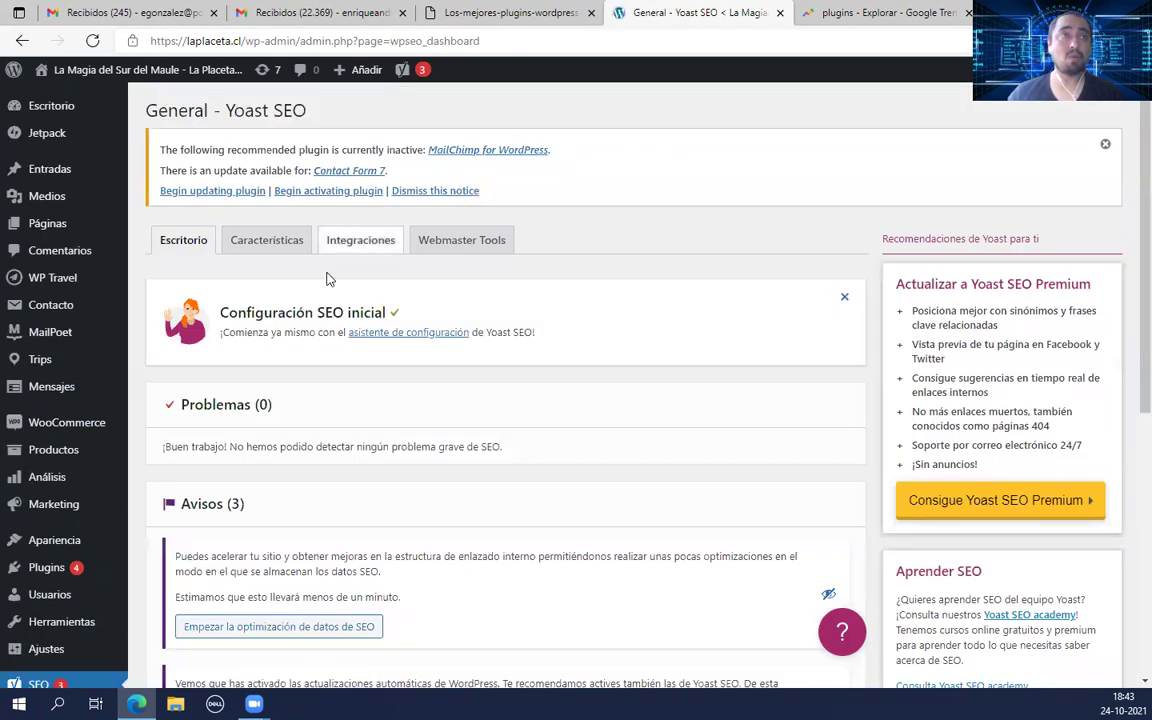
Step: Open the Anti-Malware scan settings page
scroll(88, 460, down, 2)
scroll(88, 465, down, 3)
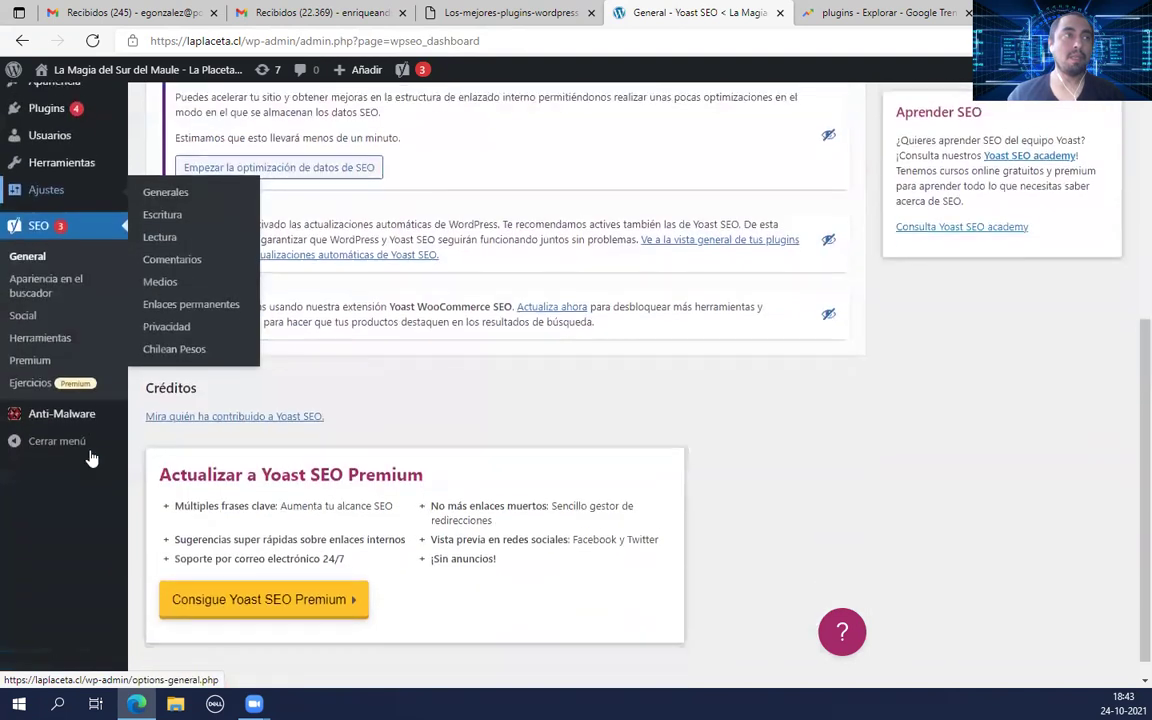
click(62, 400)
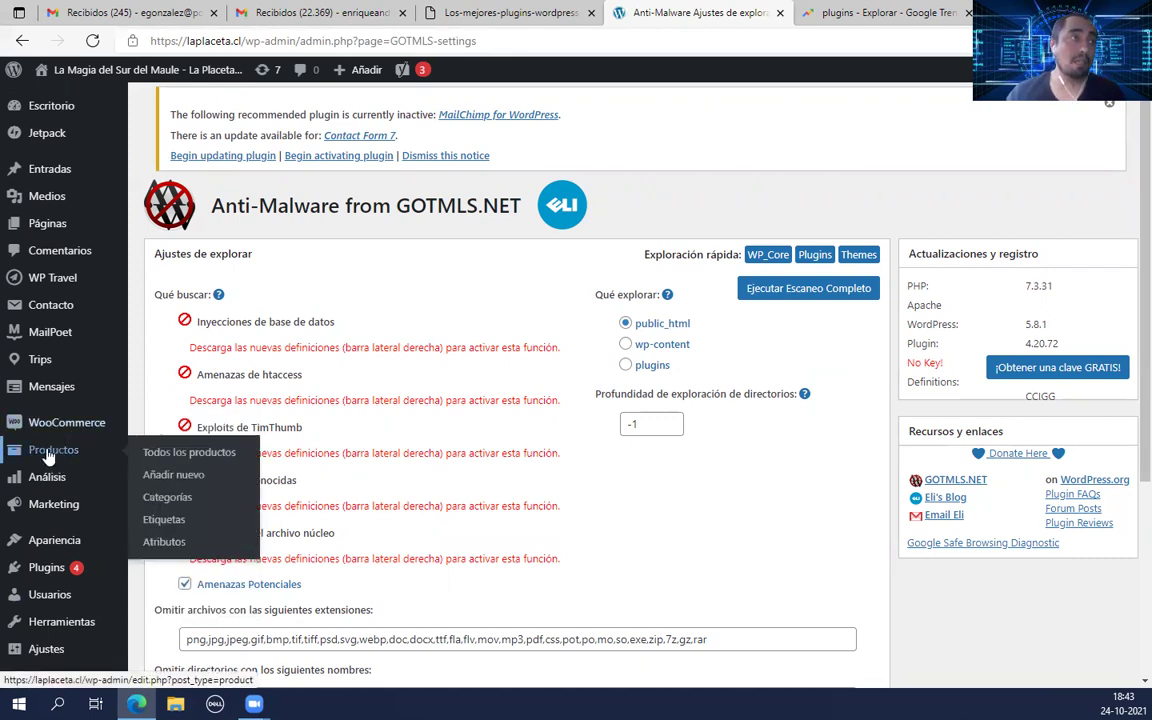
Step: Look over the Anti-Malware Ajustes de explorar page, then return to the installed plugins list
mouse_move(38, 430)
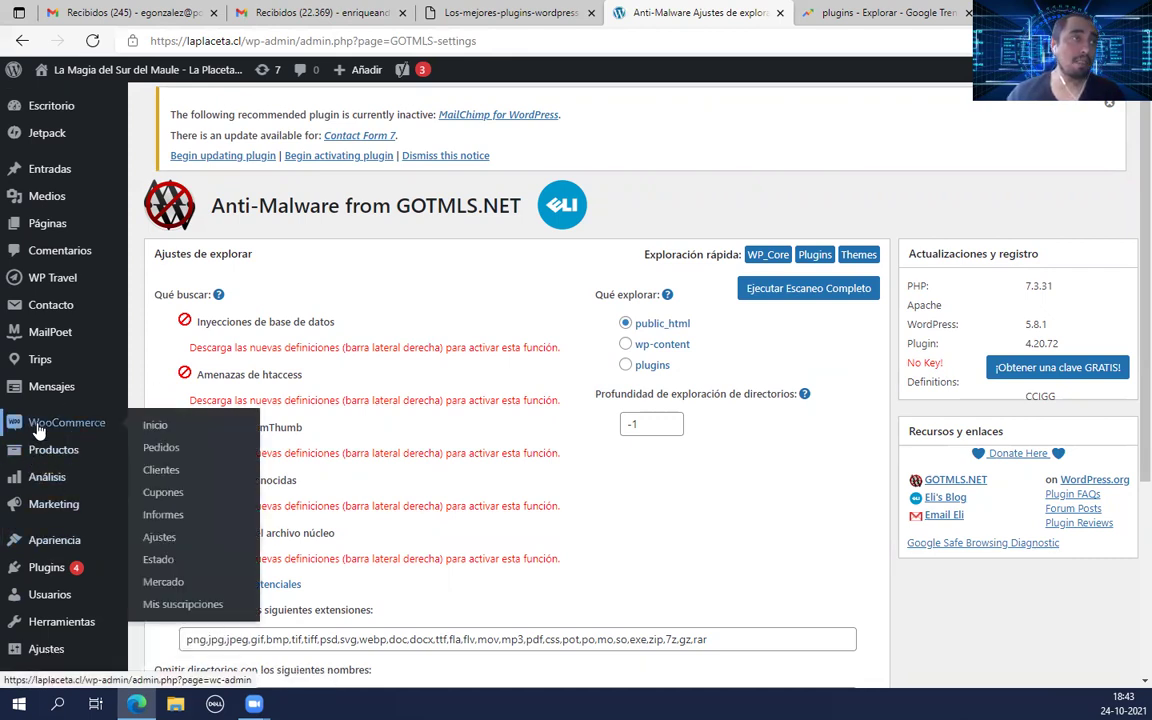
scroll(46, 586, down, 1)
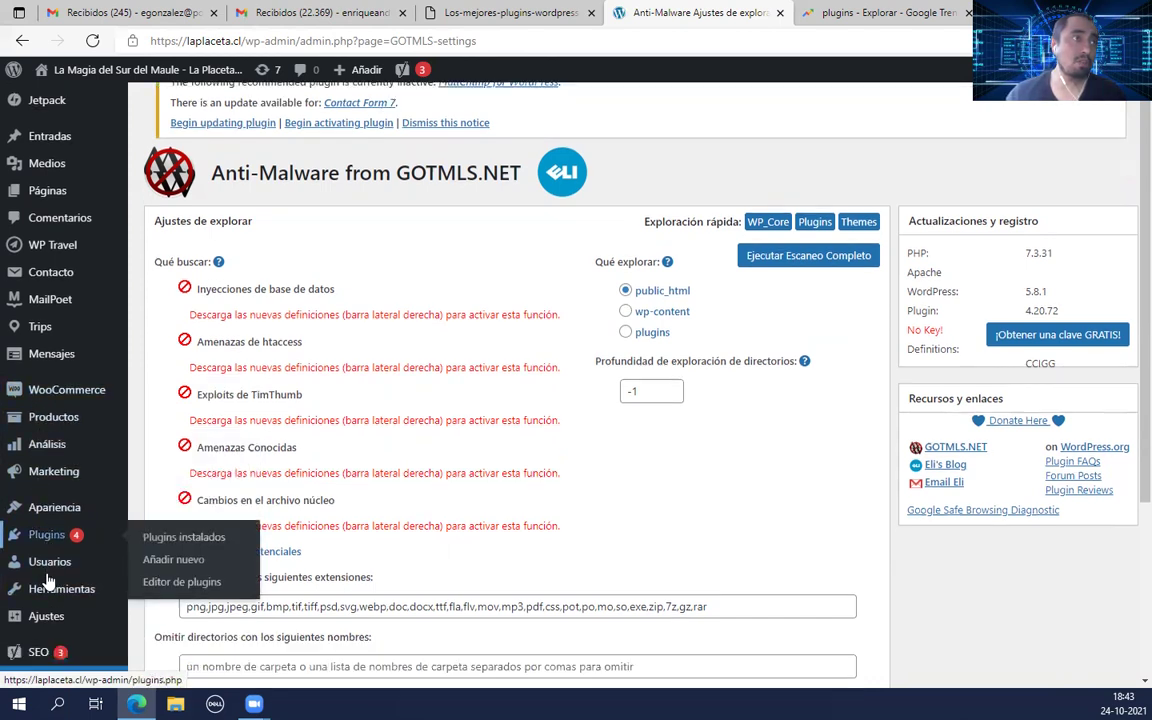
scroll(90, 625, down, 2)
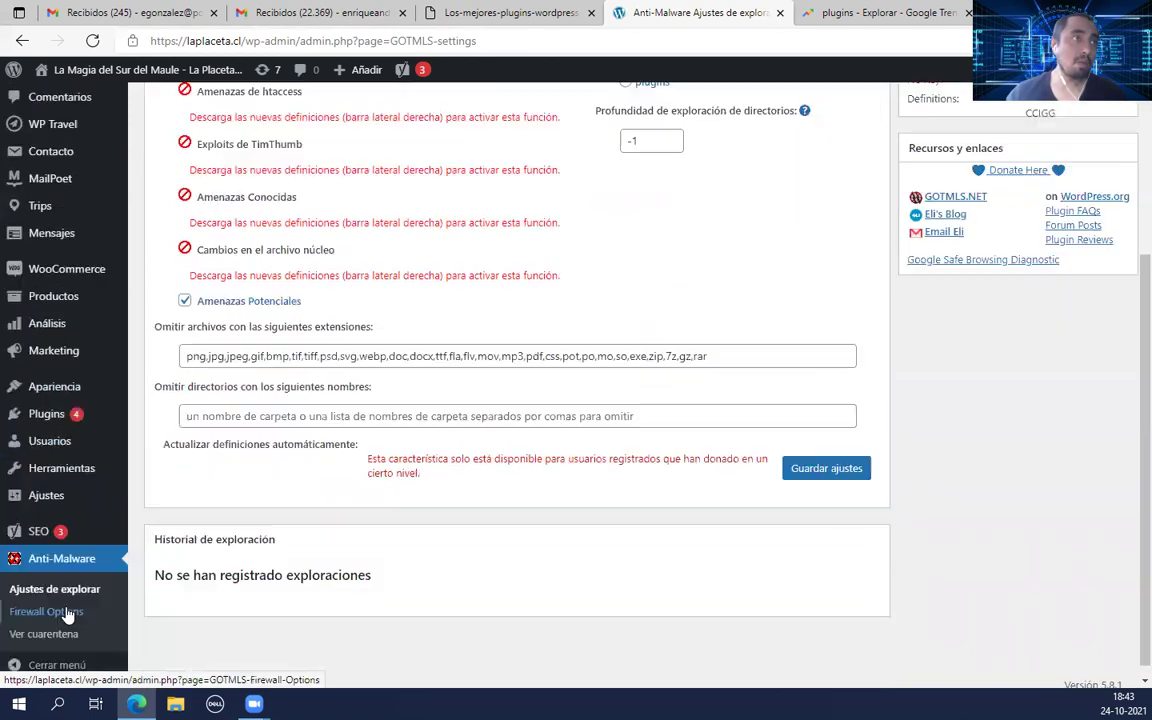
scroll(88, 510, up, 3)
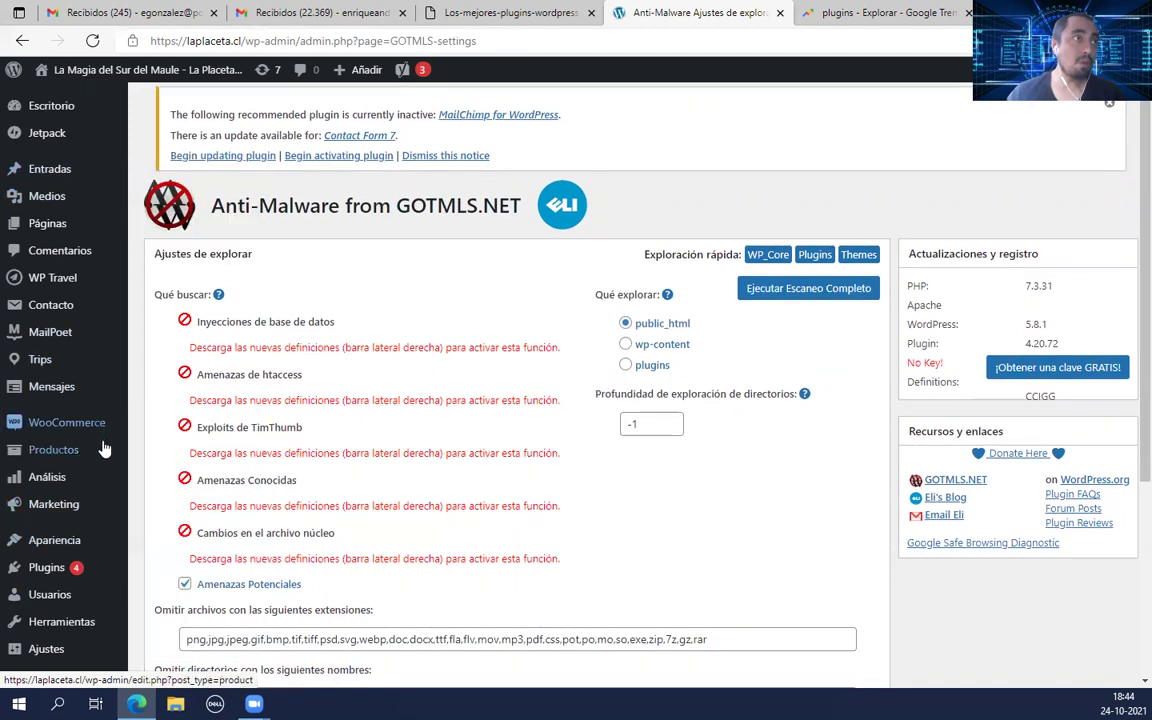
mouse_move(63, 477)
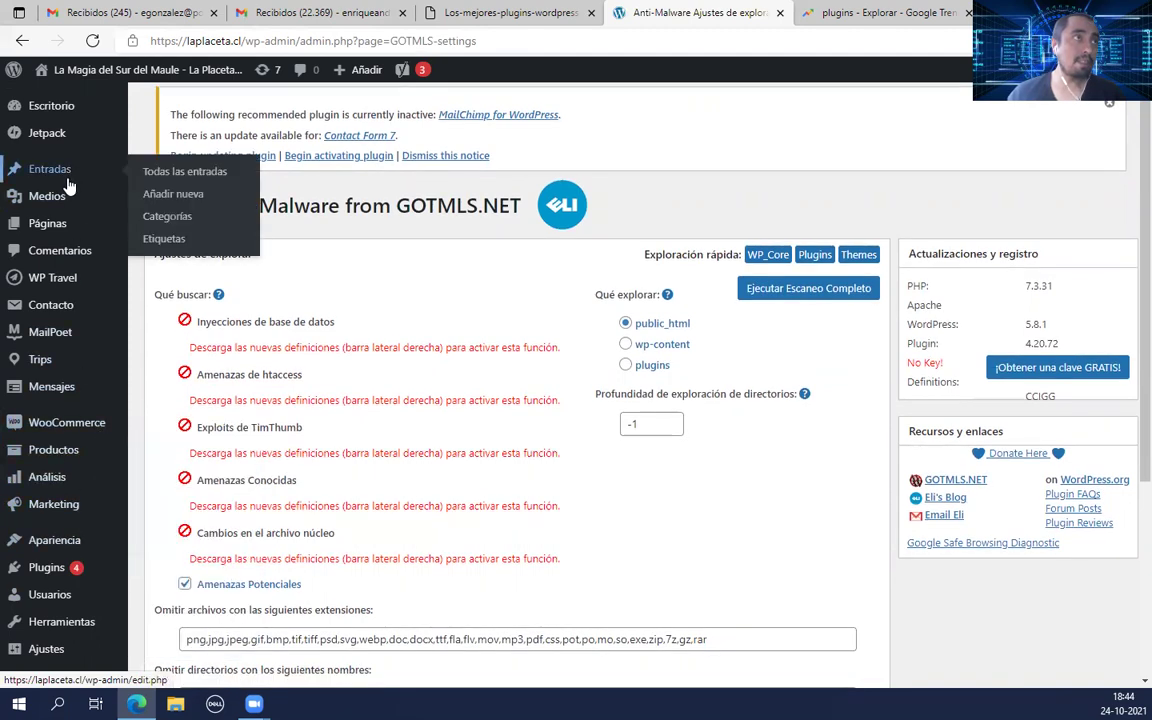
scroll(88, 422, down, 2)
click(44, 413)
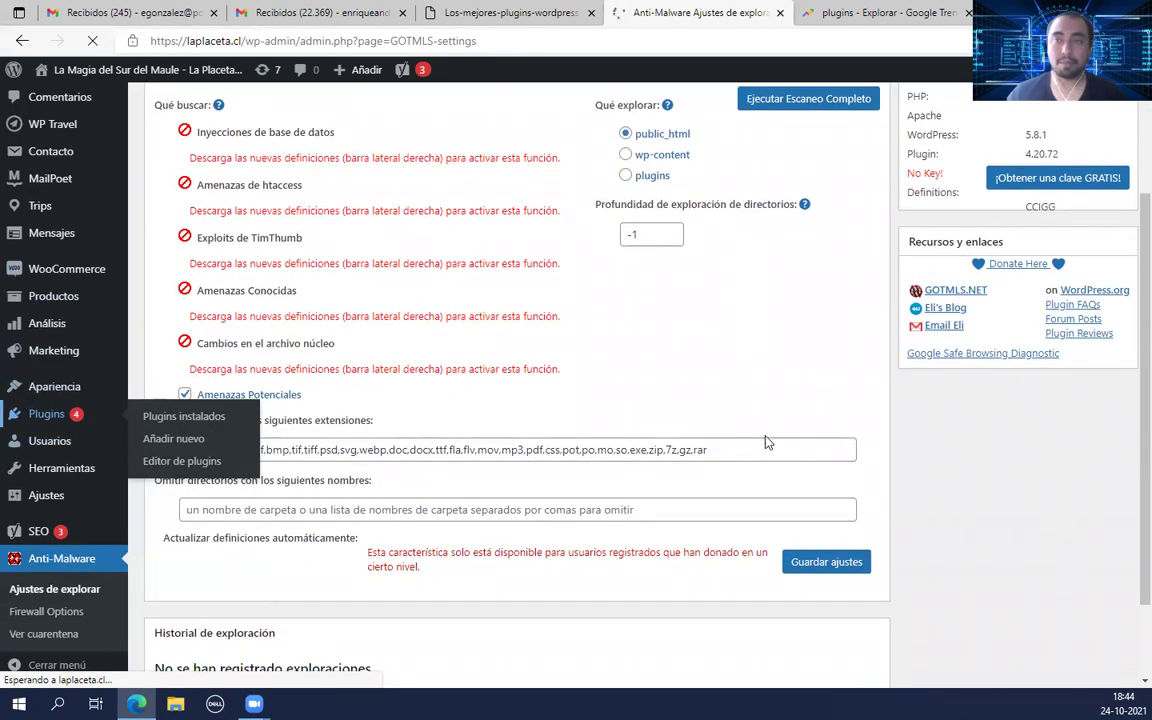
Step: Find Wordfence Security in the installed plugins list and activate it
scroll(334, 419, down, 2)
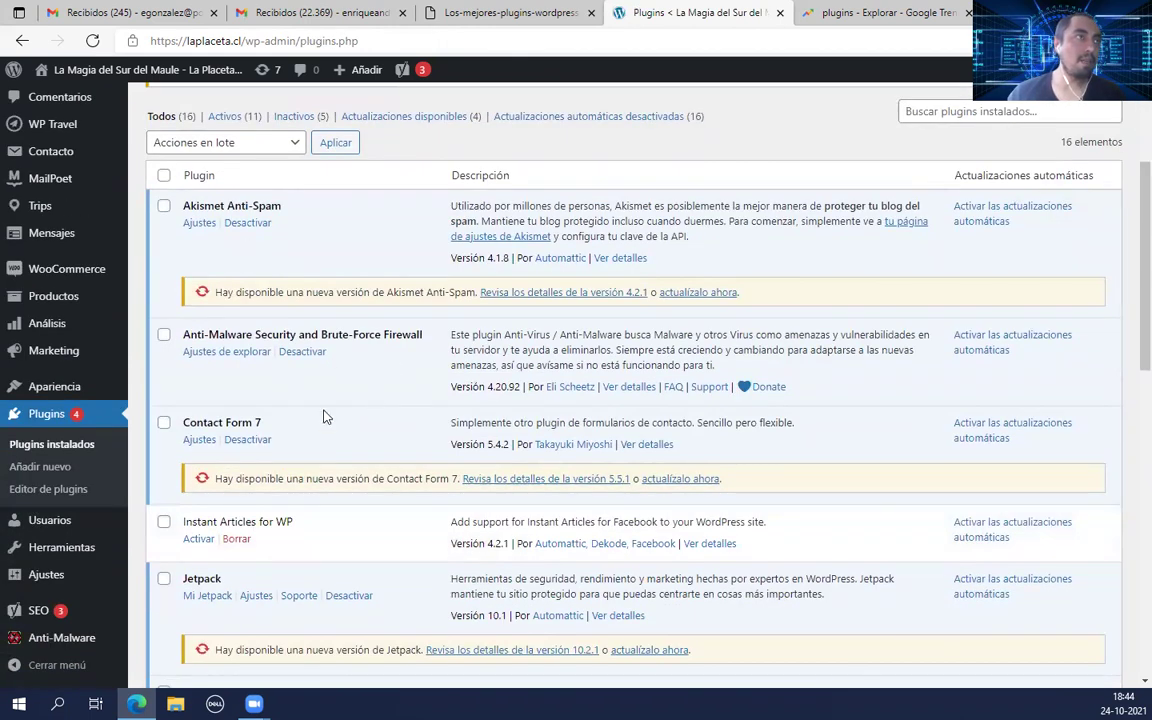
scroll(330, 415, down, 3)
scroll(419, 497, down, 3)
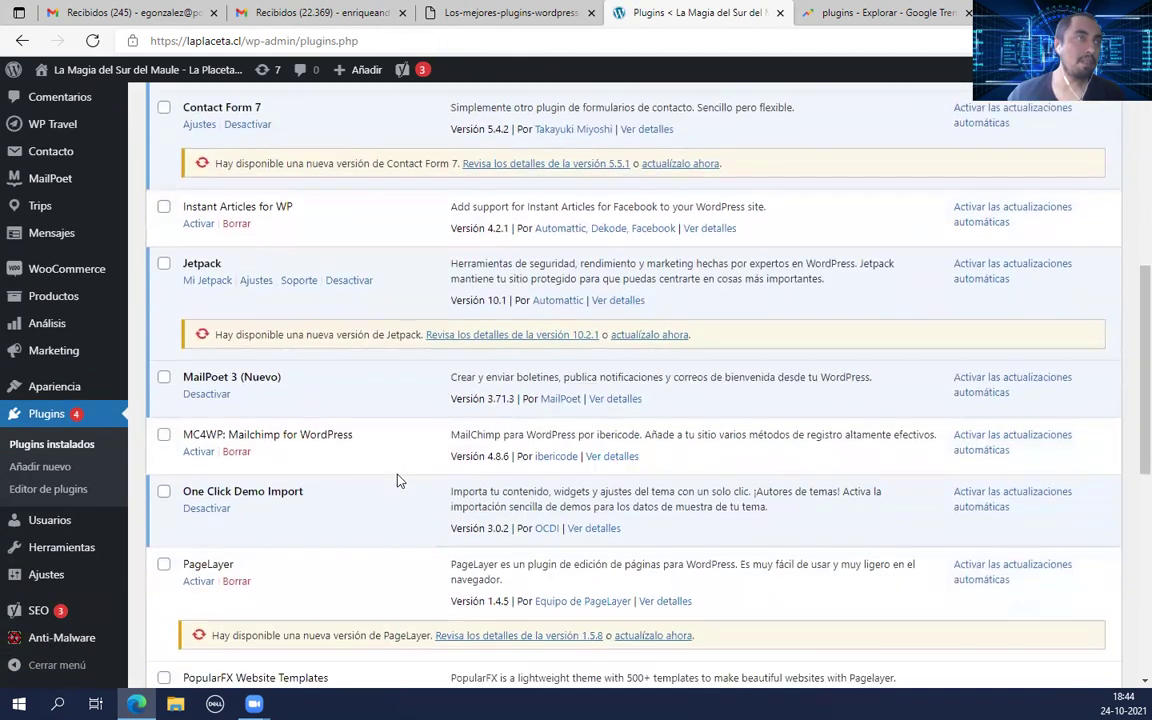
scroll(397, 458, down, 2)
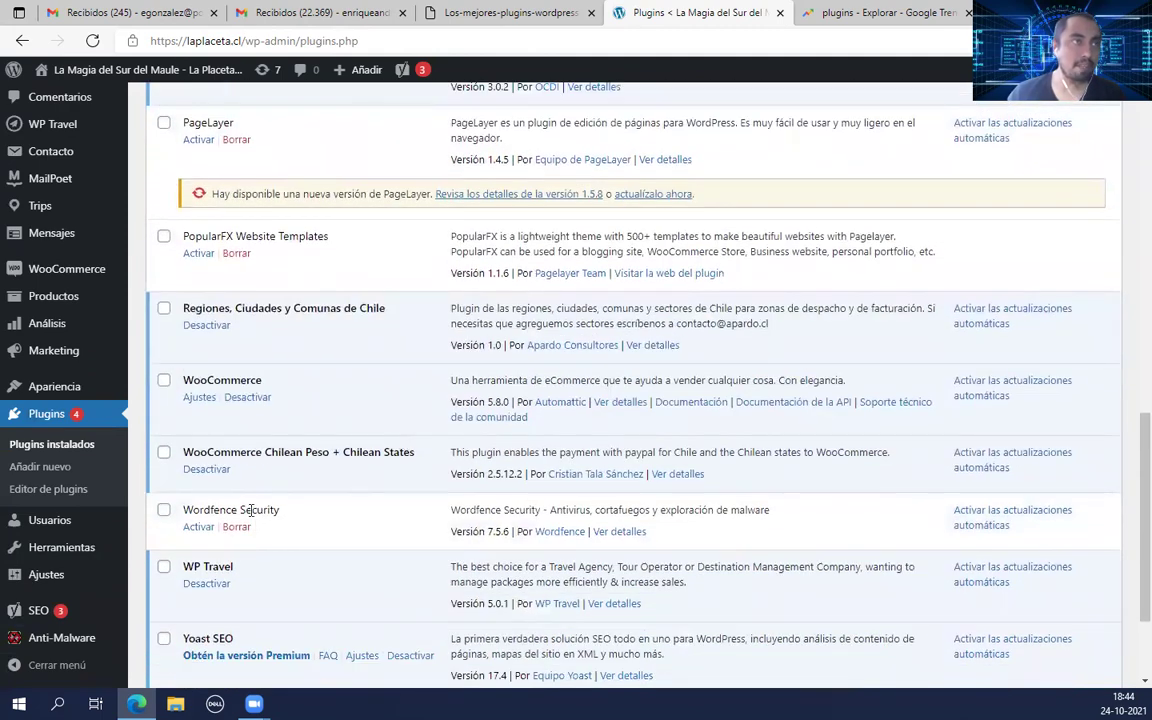
scroll(231, 509, down, 2)
drag(284, 354, 186, 348)
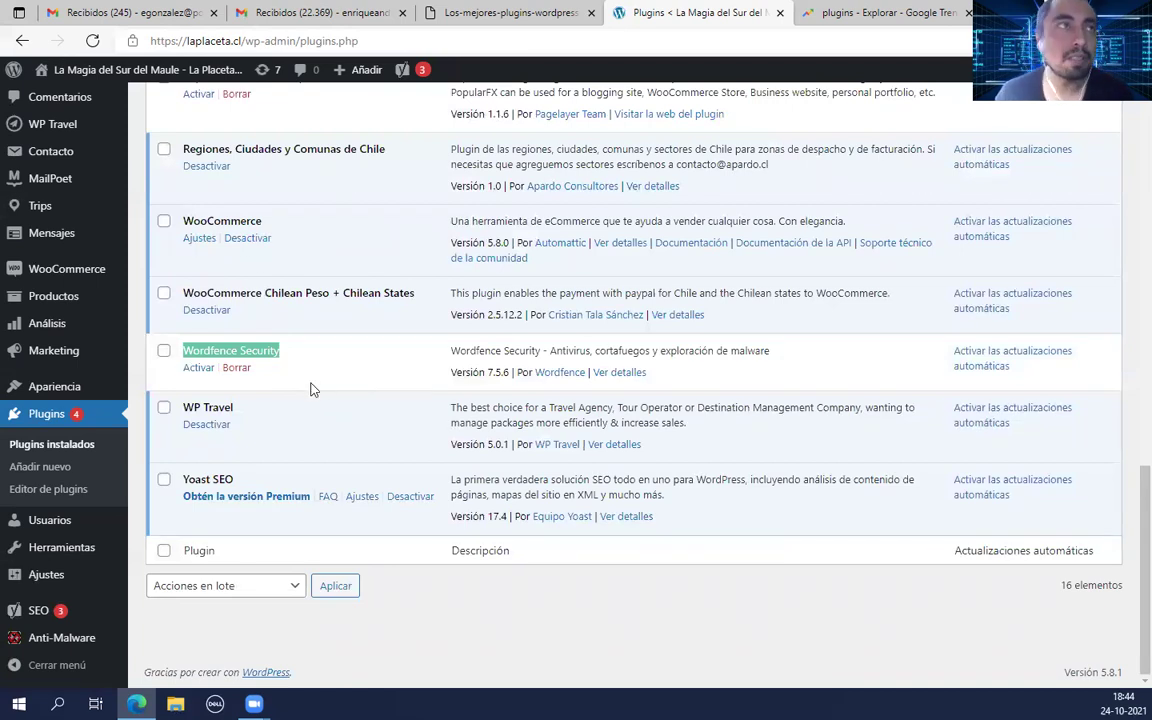
click(198, 368)
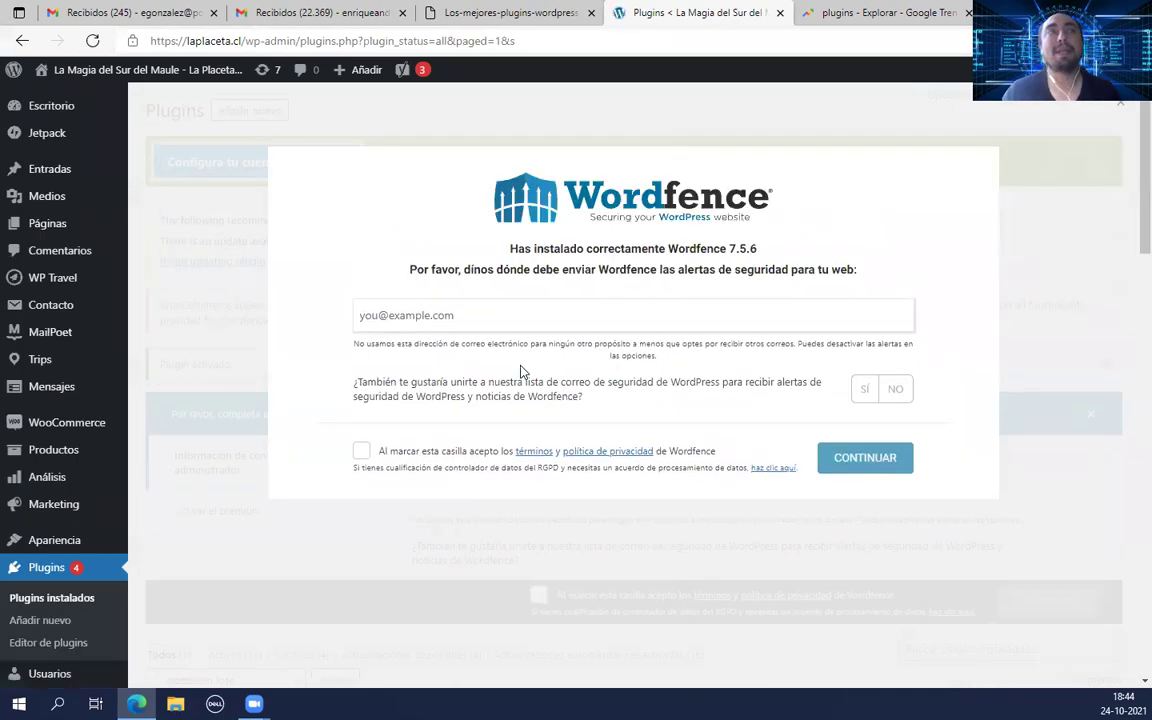
Step: Enter the admin's alert e-mail address in the Wordfence activation dialog
click(428, 313)
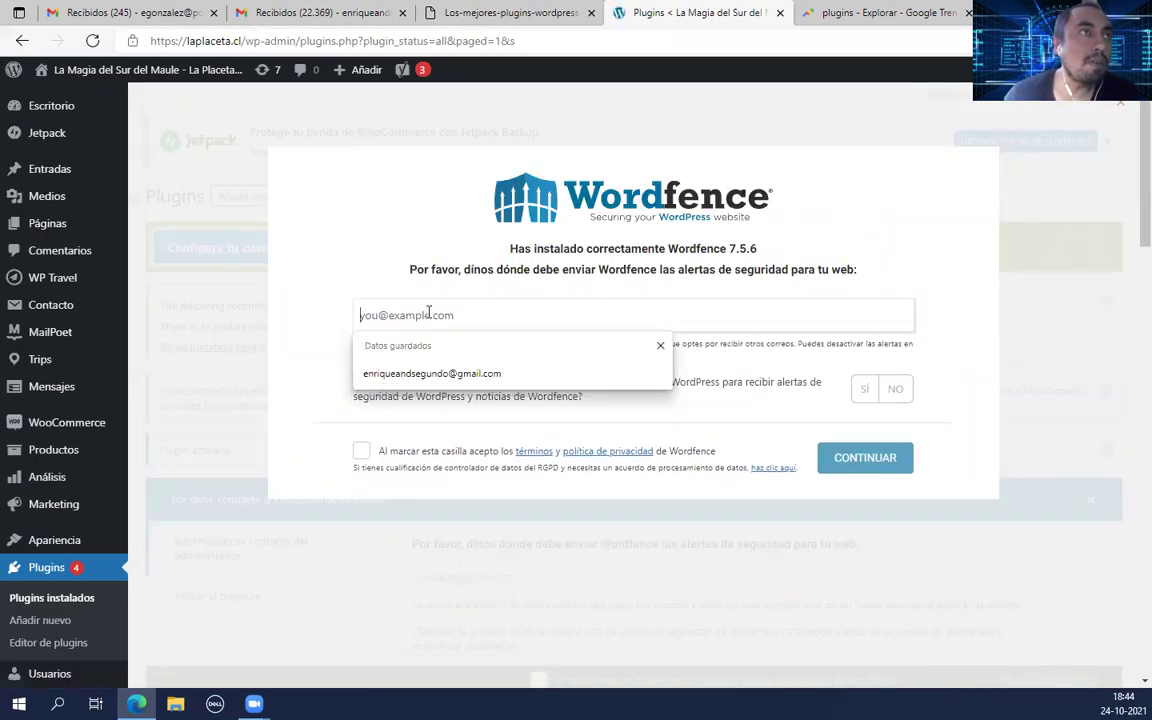
click(458, 376)
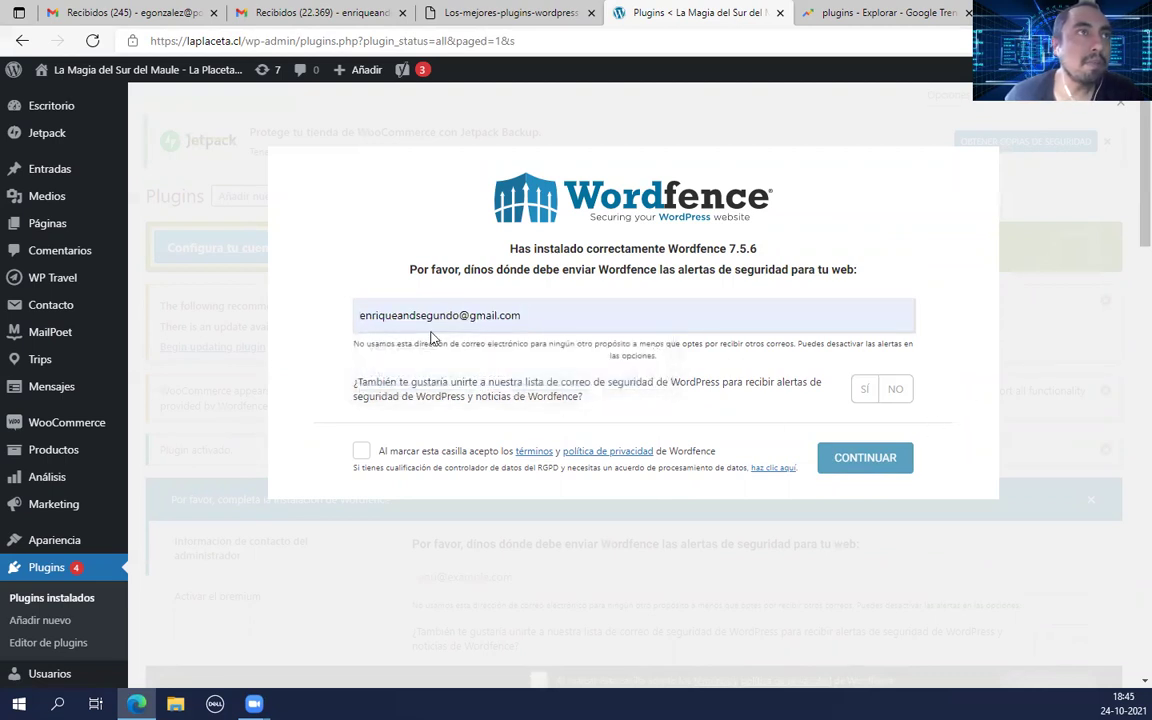
drag(533, 316, 345, 311)
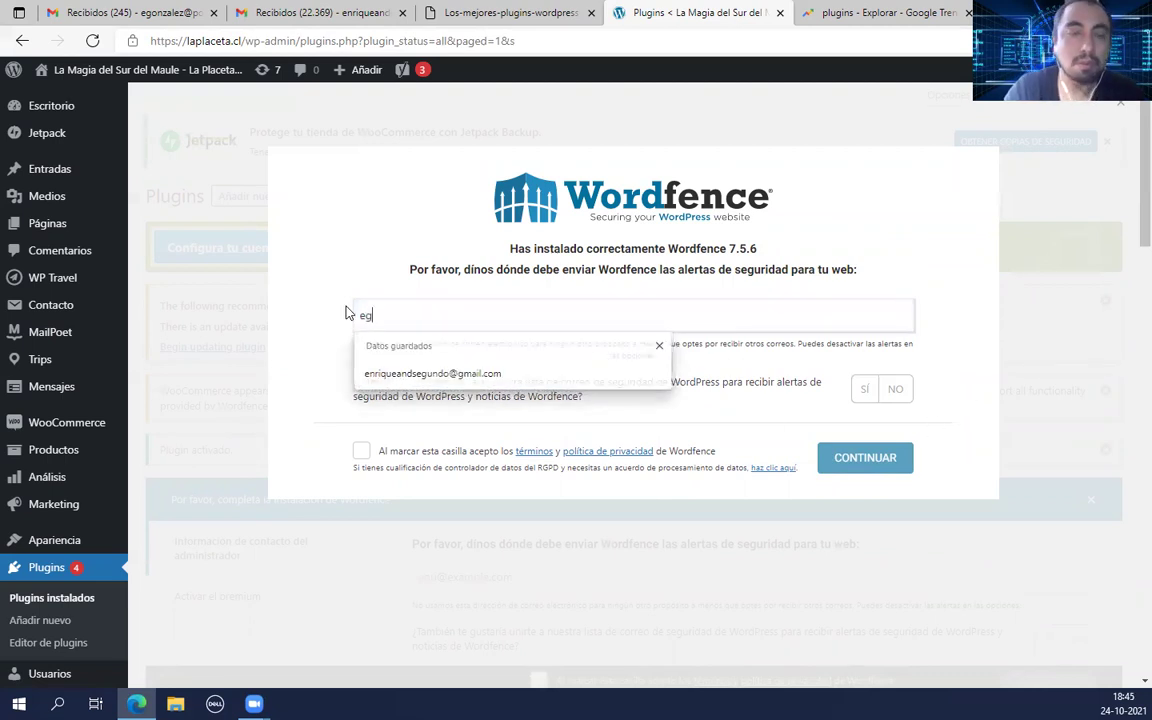
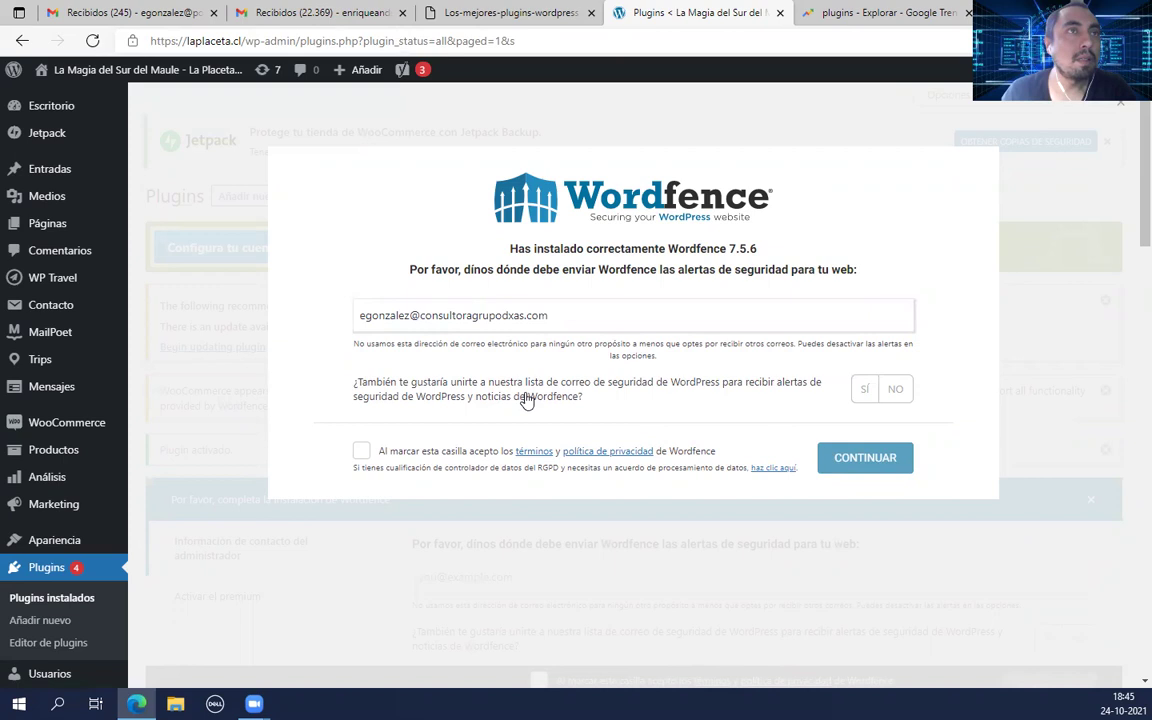
Step: Decline the mailing list, accept the terms, continue, and skip the premium licence with 'No, gracias'
click(893, 390)
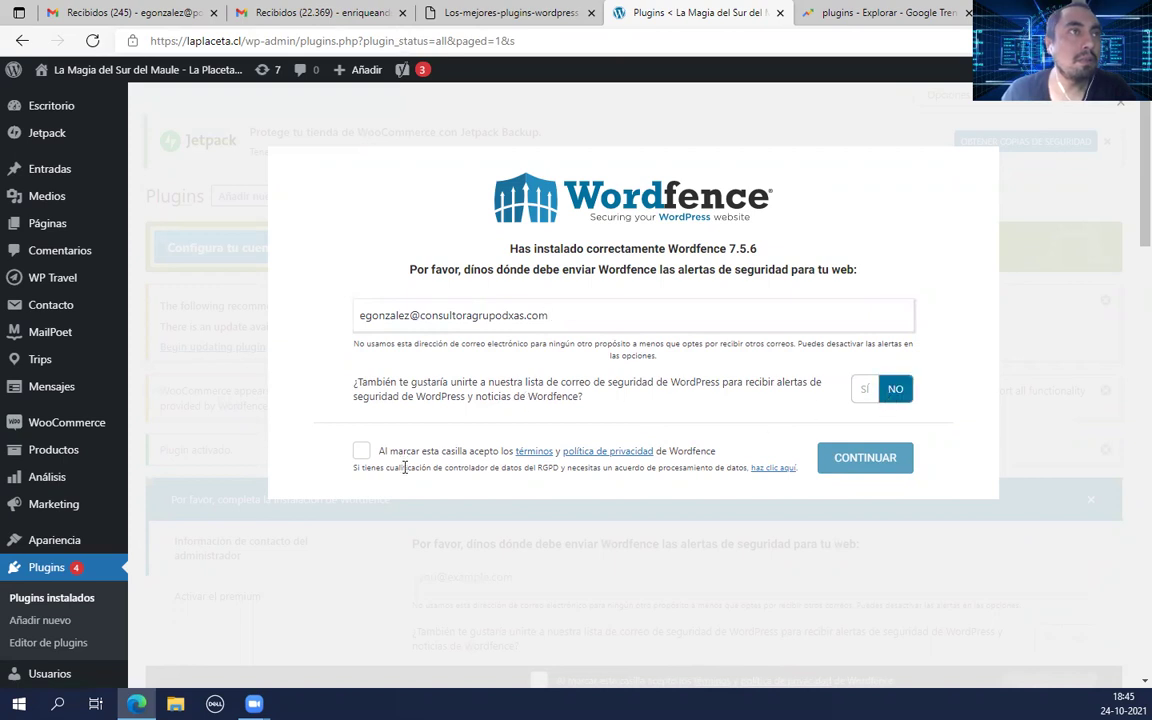
click(361, 451)
click(856, 464)
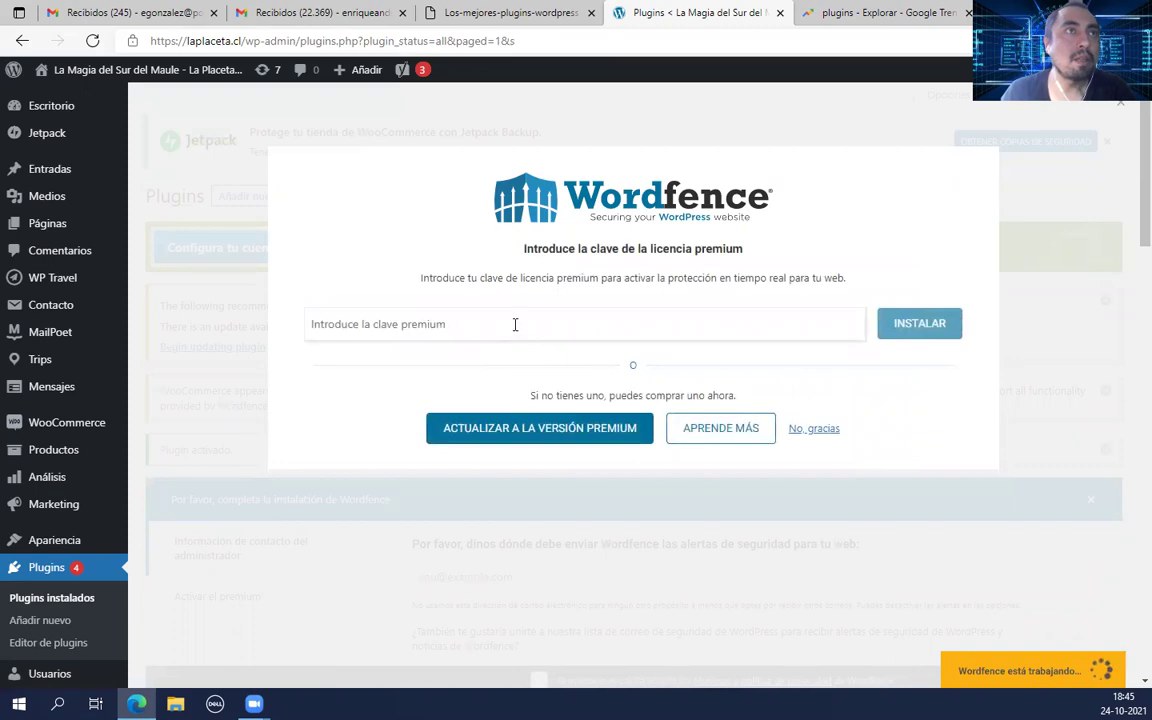
click(814, 430)
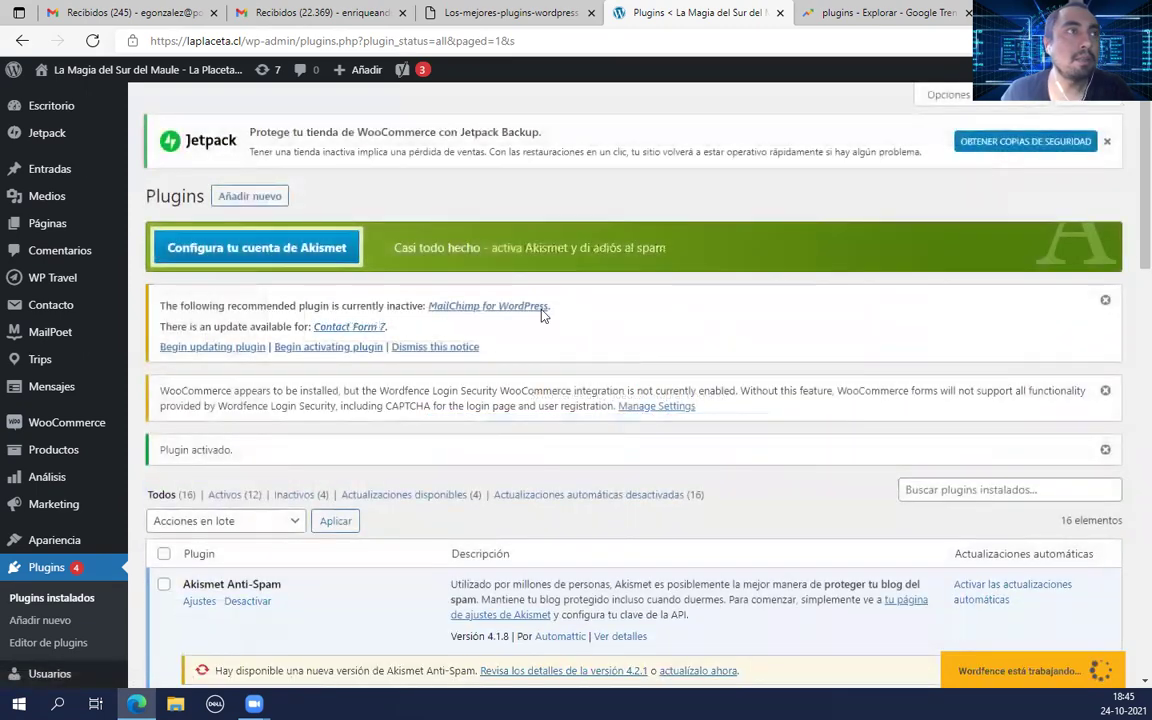
Step: Open the Wordfence dashboard from the admin sidebar
scroll(453, 411, down, 5)
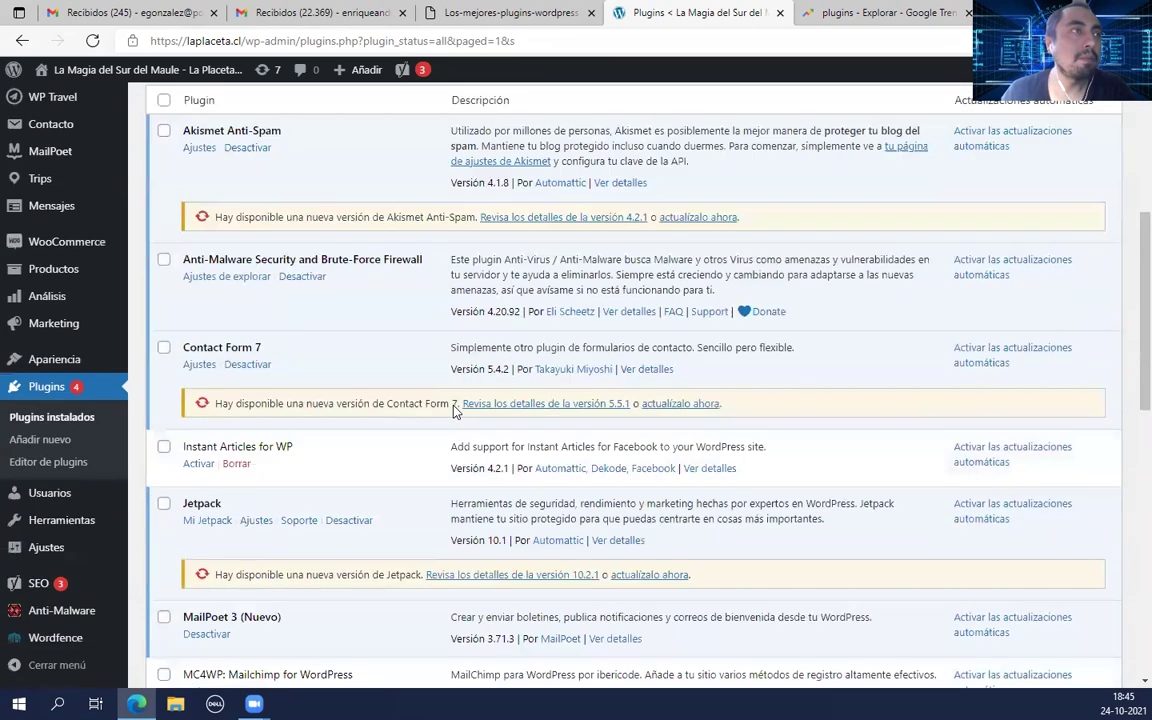
scroll(453, 411, down, 1)
mouse_move(50, 648)
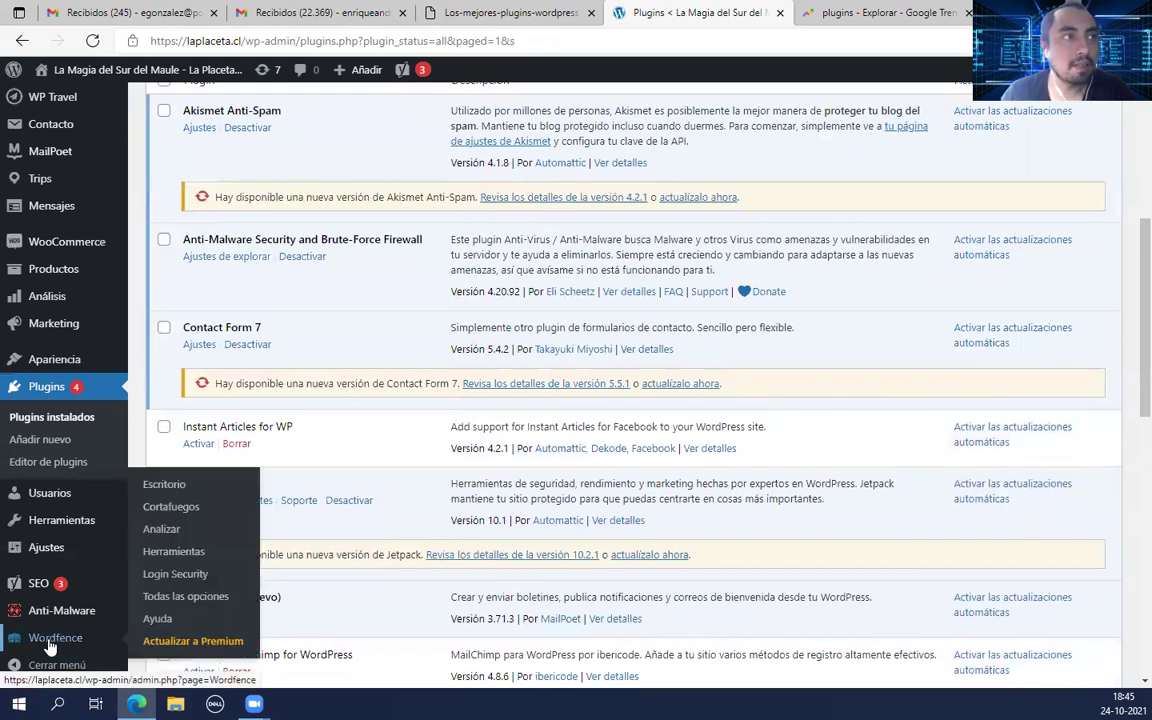
click(50, 640)
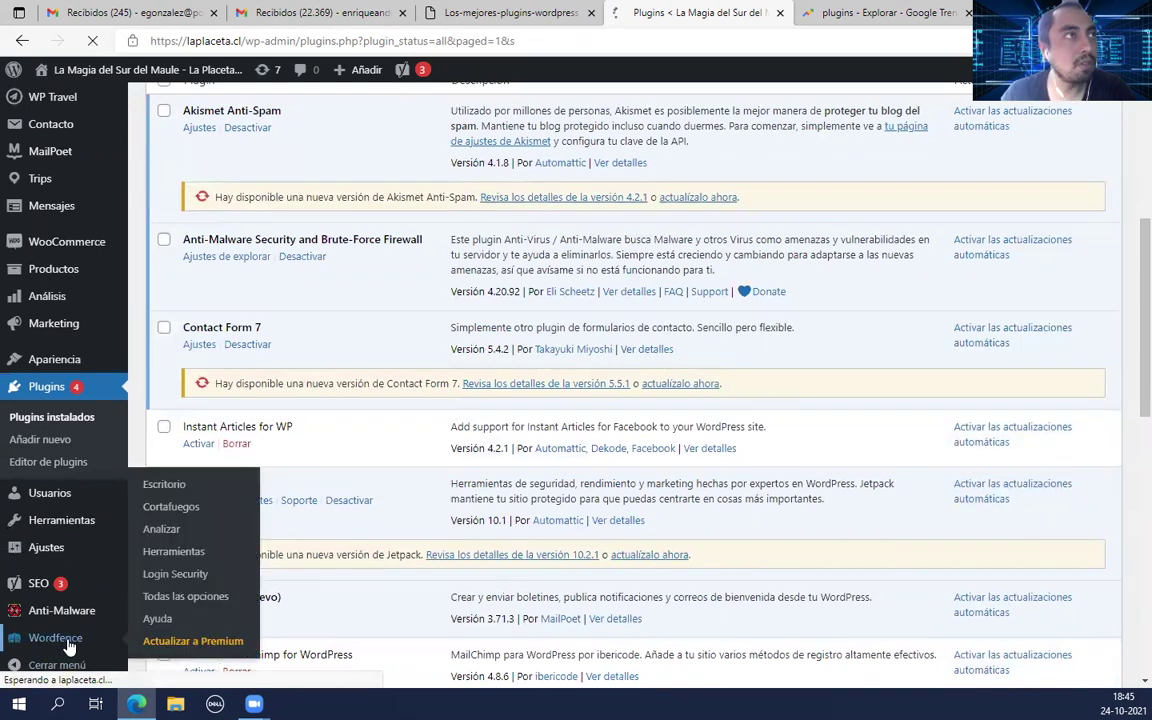
Step: Step through the dashboard tour with SIGUIENTE twice and close it with ENTENDIDO
mouse_move(100, 612)
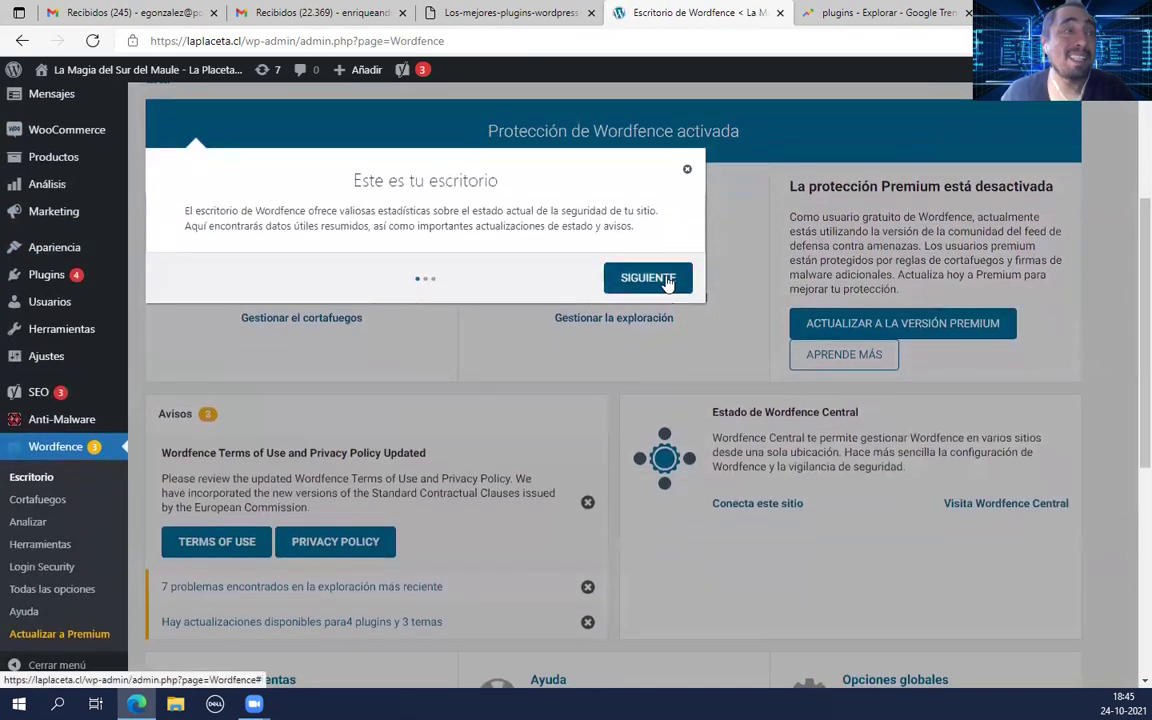
click(667, 284)
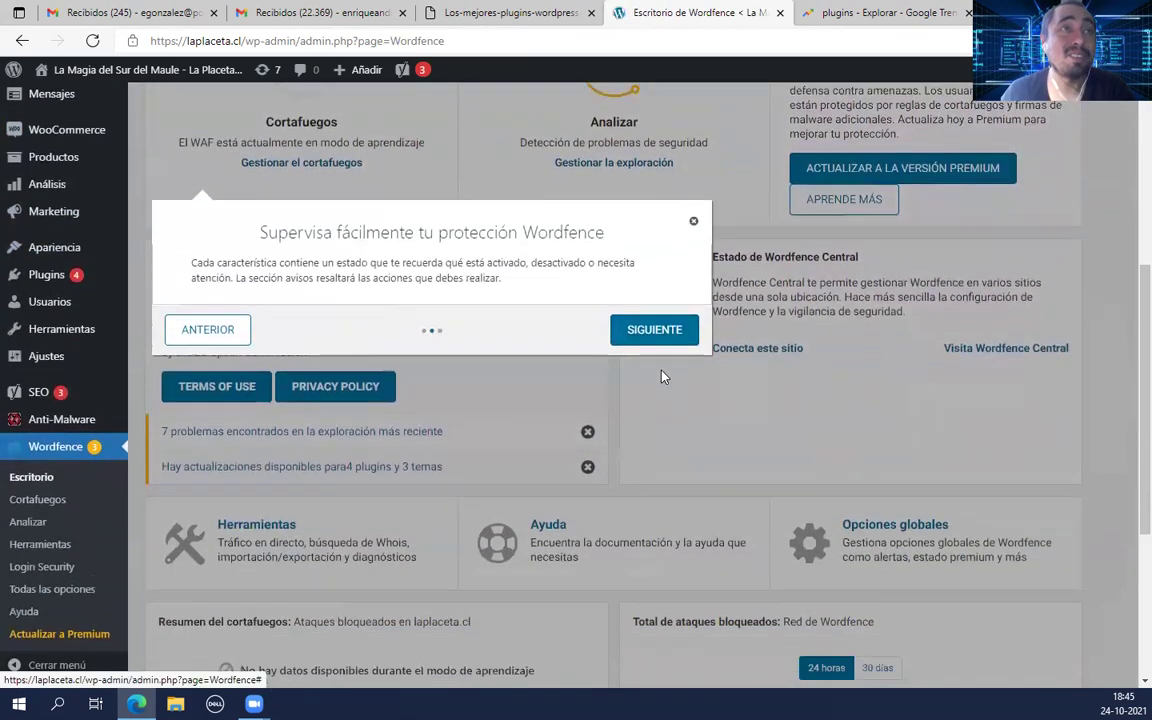
click(660, 280)
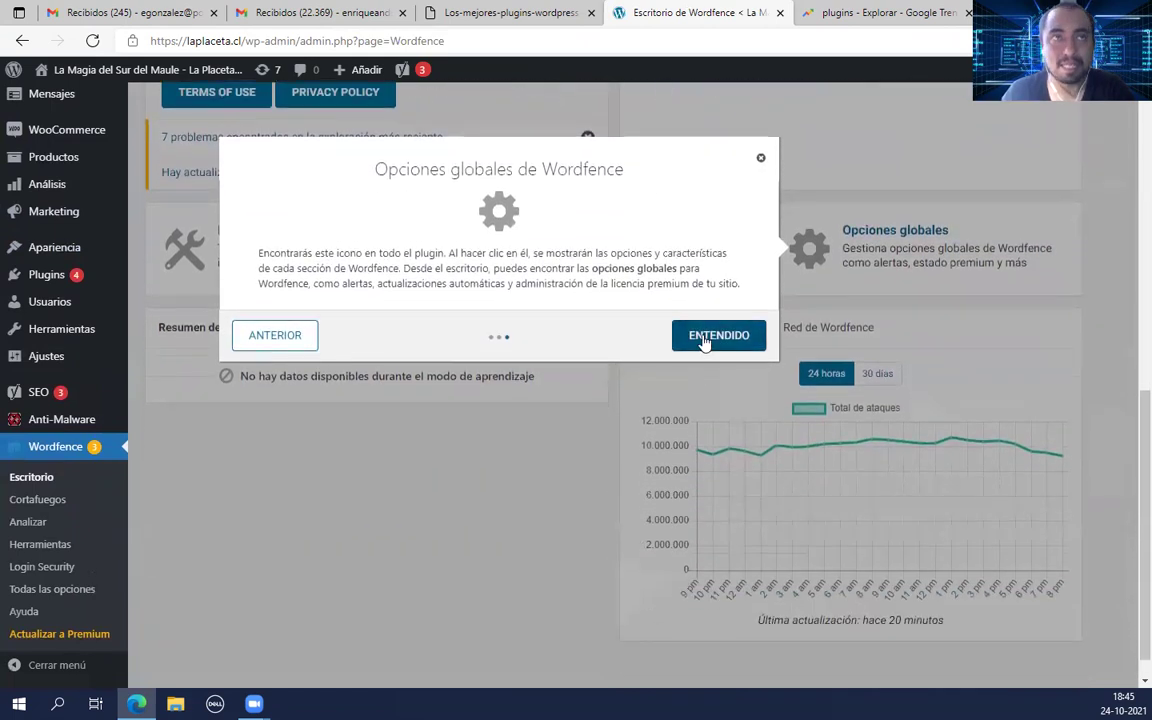
click(705, 342)
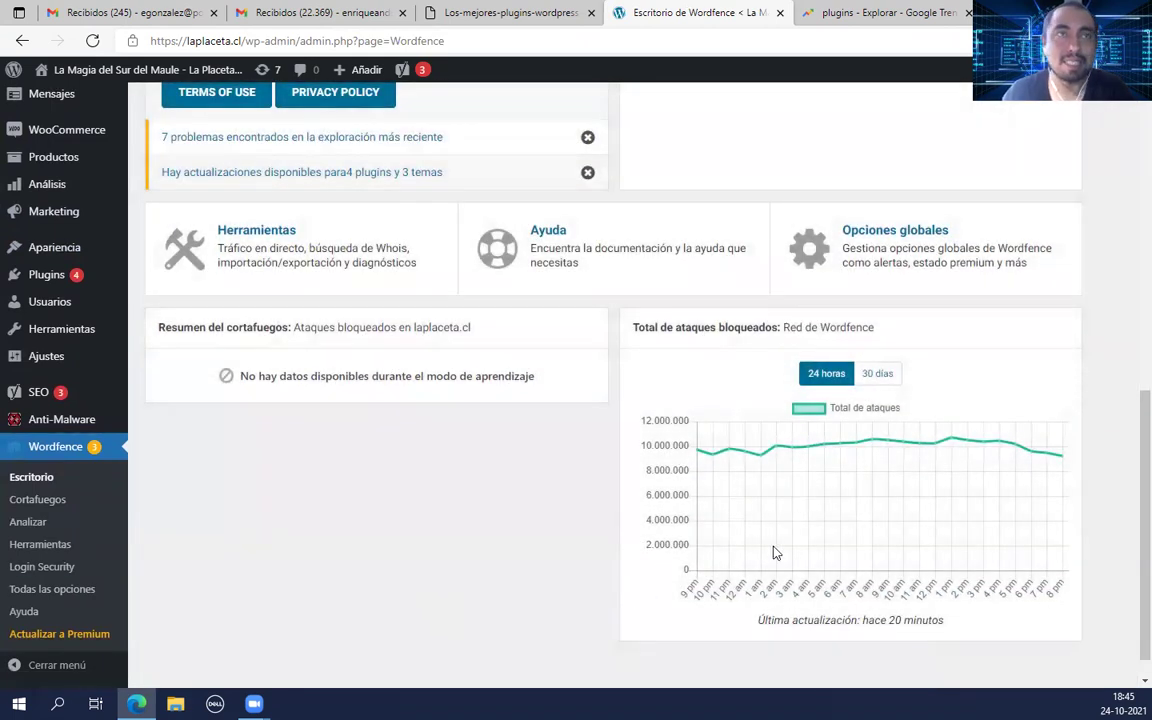
scroll(757, 483, down, 1)
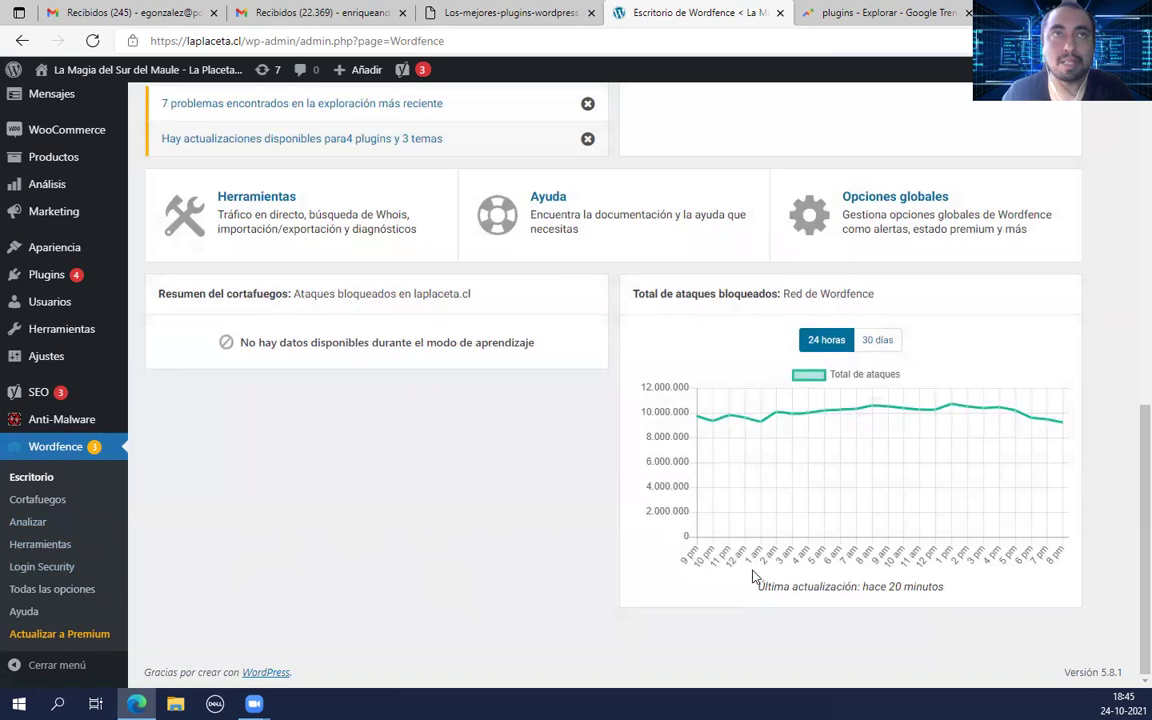
scroll(940, 555, up, 5)
scroll(93, 453, up, 5)
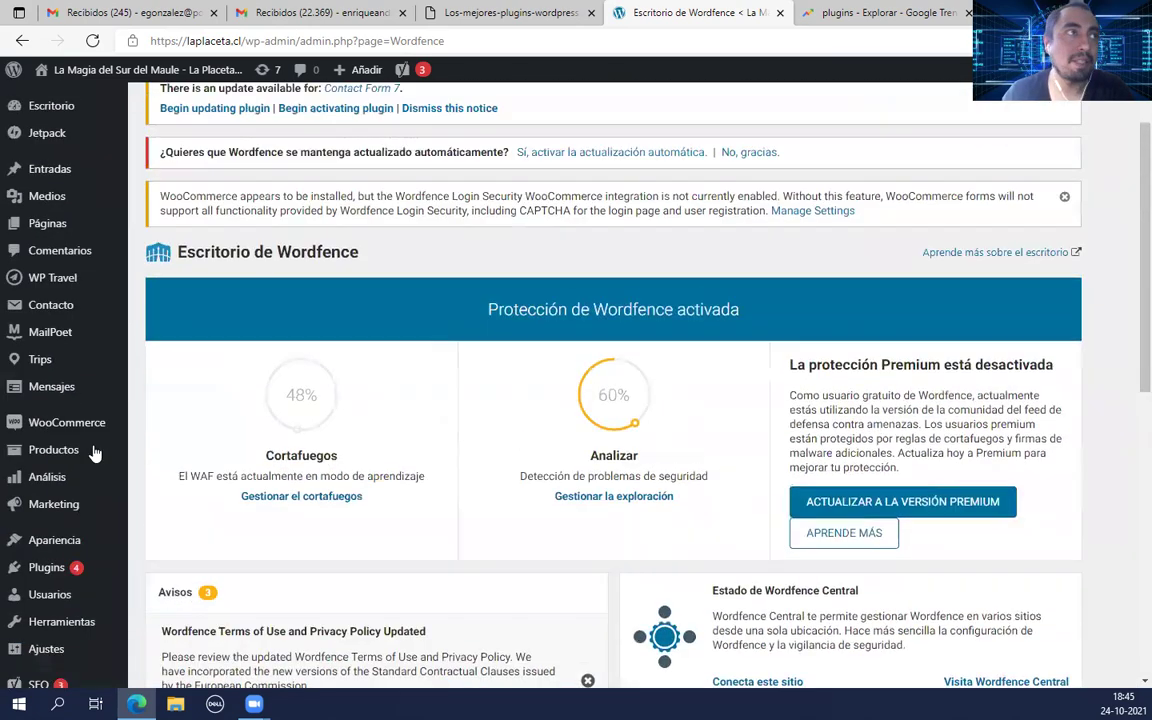
scroll(68, 510, down, 5)
Step: Leave the Anti-Malware page for WooCommerce Inicio, showing the six-task 'Prepárate para empezar a vender' checklist
click(55, 456)
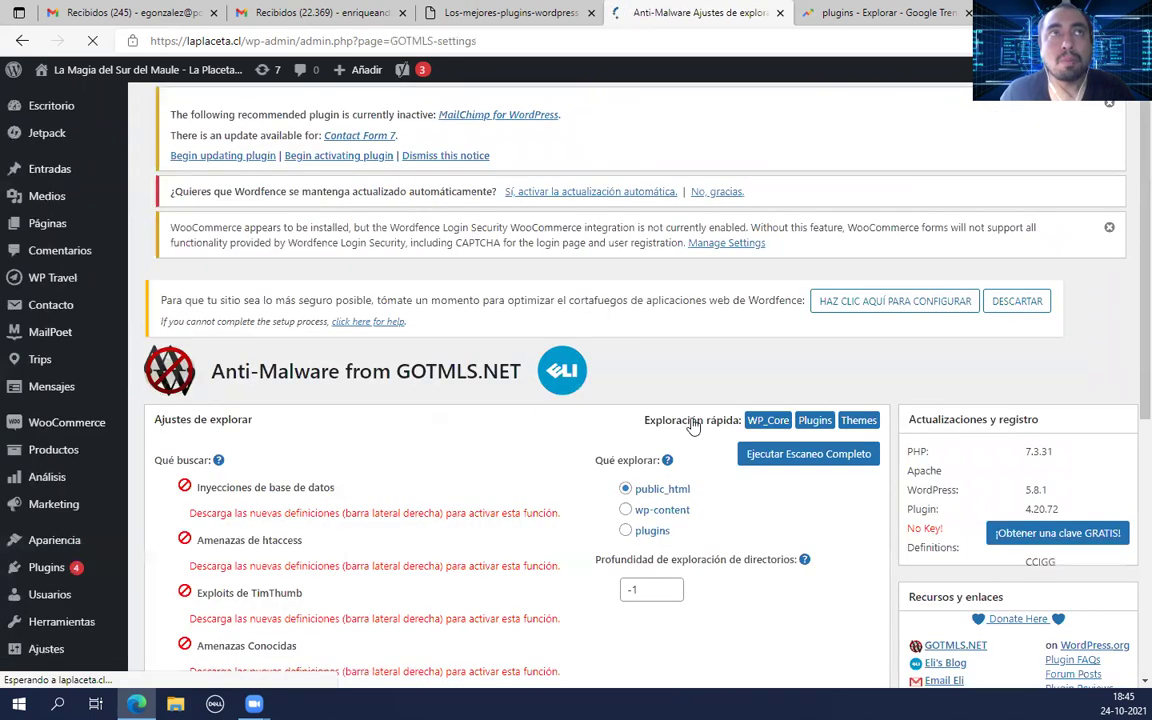
scroll(515, 408, down, 3)
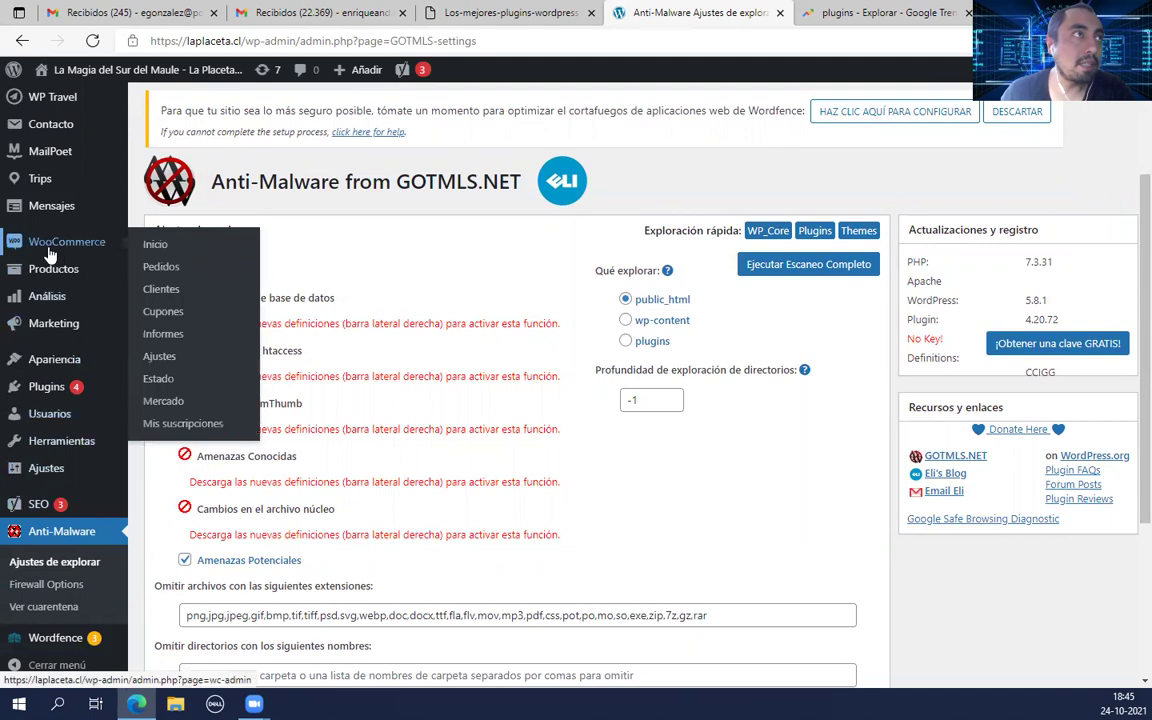
click(226, 249)
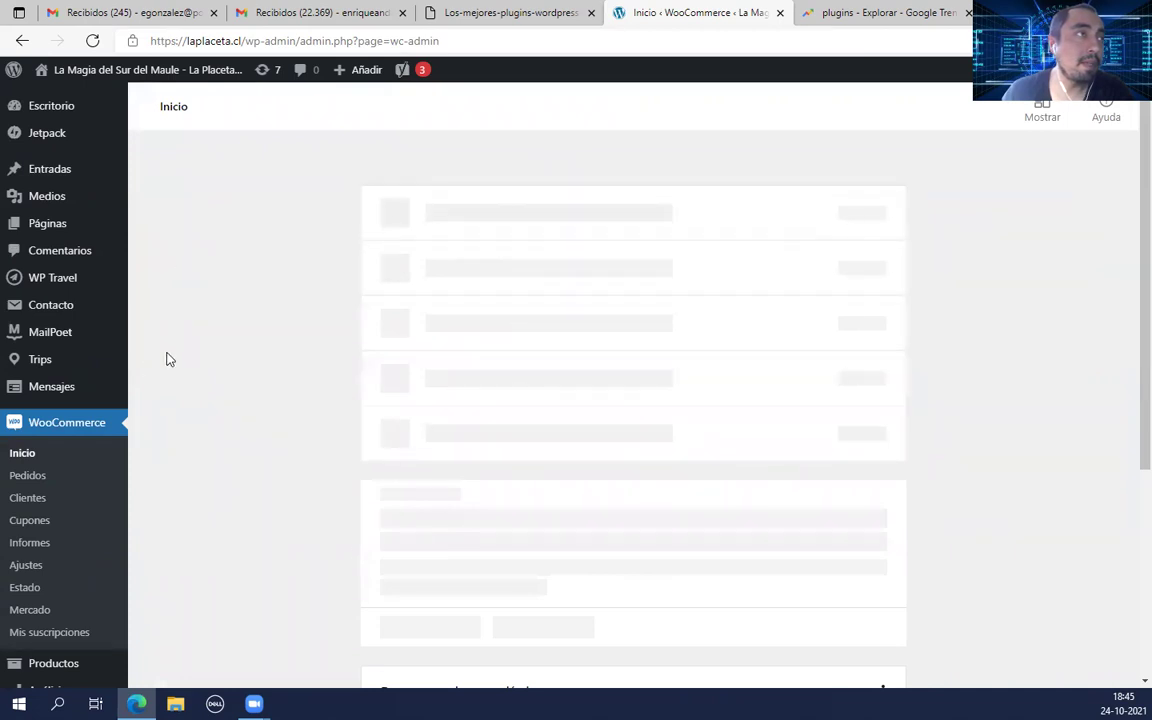
scroll(167, 357, down, 3)
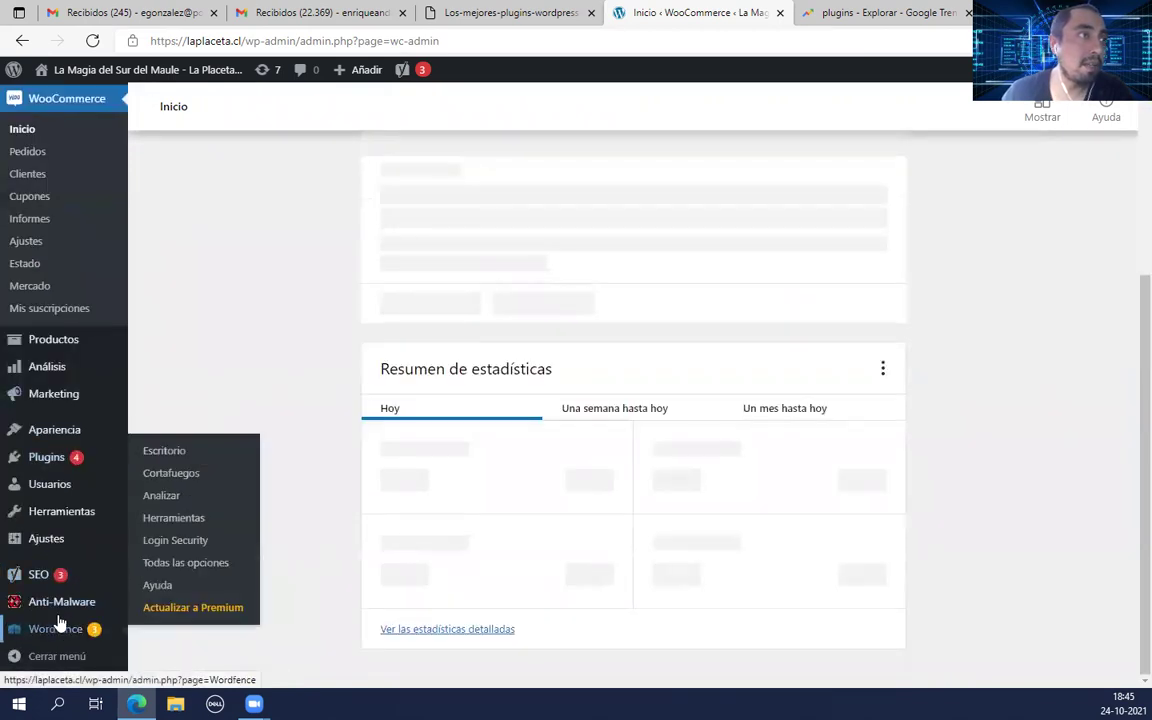
scroll(80, 352, up, 3)
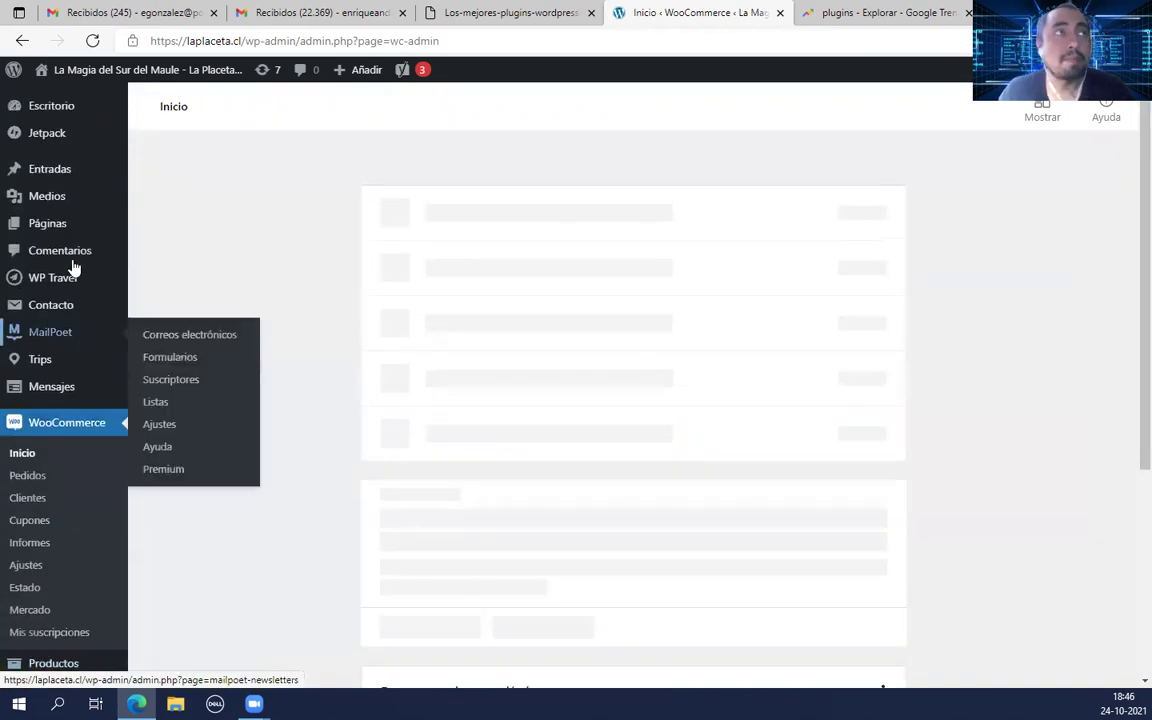
mouse_move(17, 148)
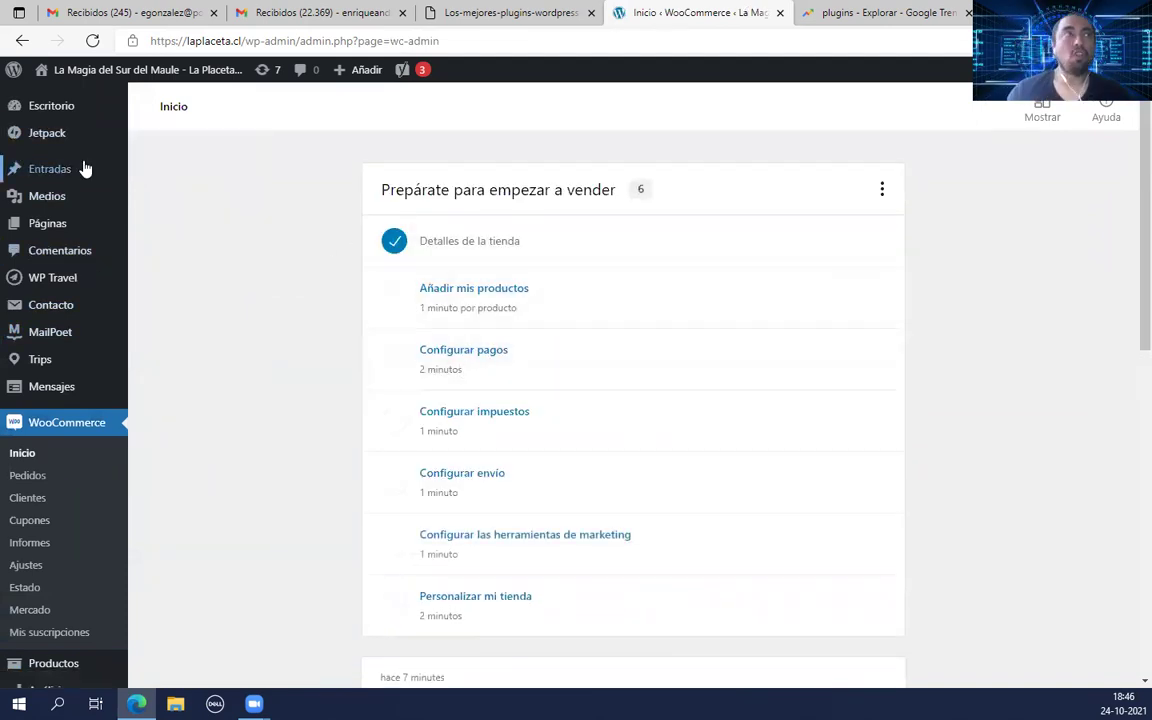
mouse_move(51, 112)
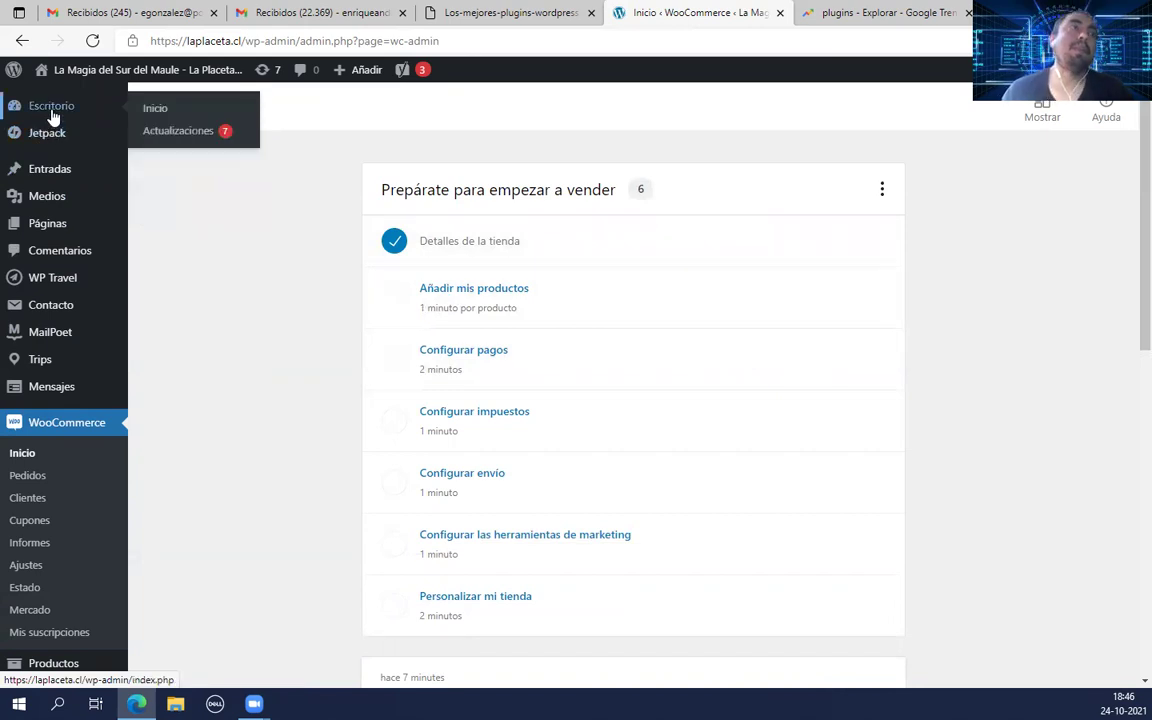